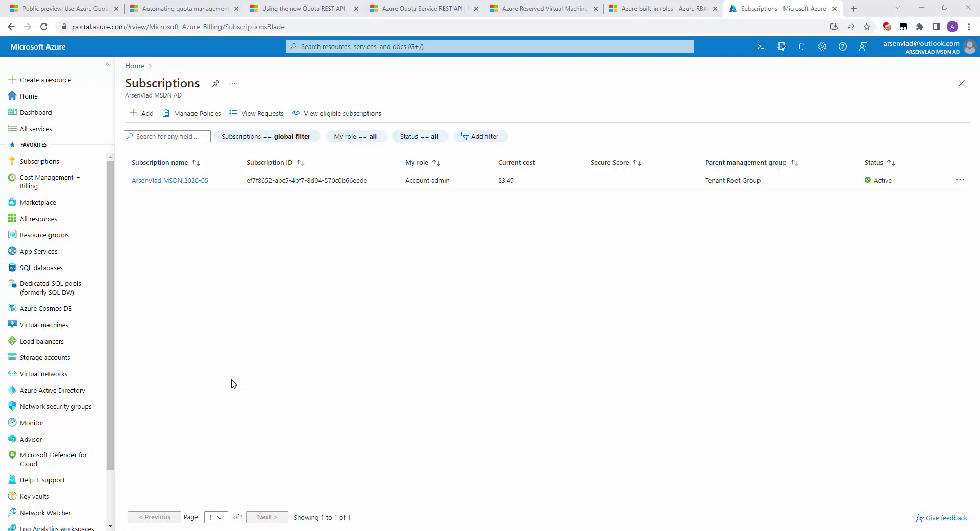
Open the usage and quotas page of the MSDN 2020-05 subscription and search its compute quotas for dv5.
{"action": "left_click", "coordinate": [178, 186]}
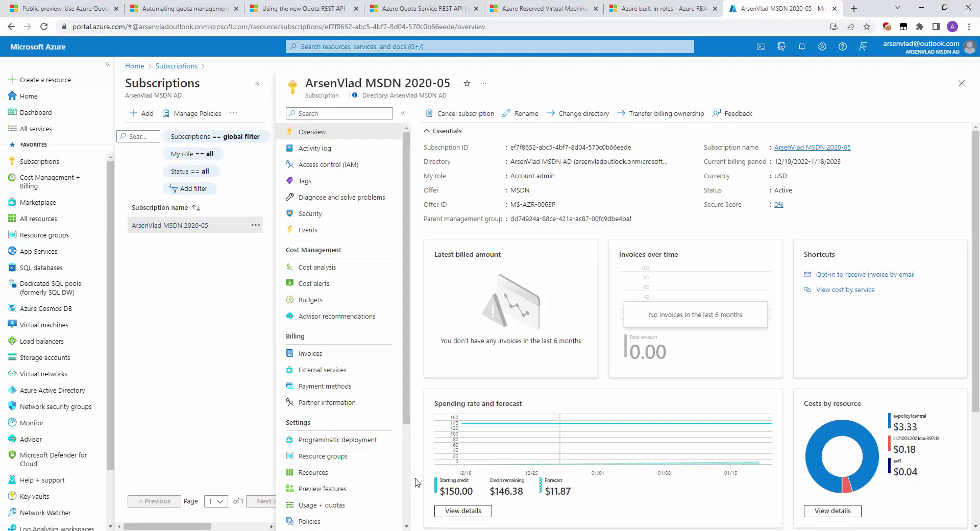
{"action": "left_click", "coordinate": [323, 505]}
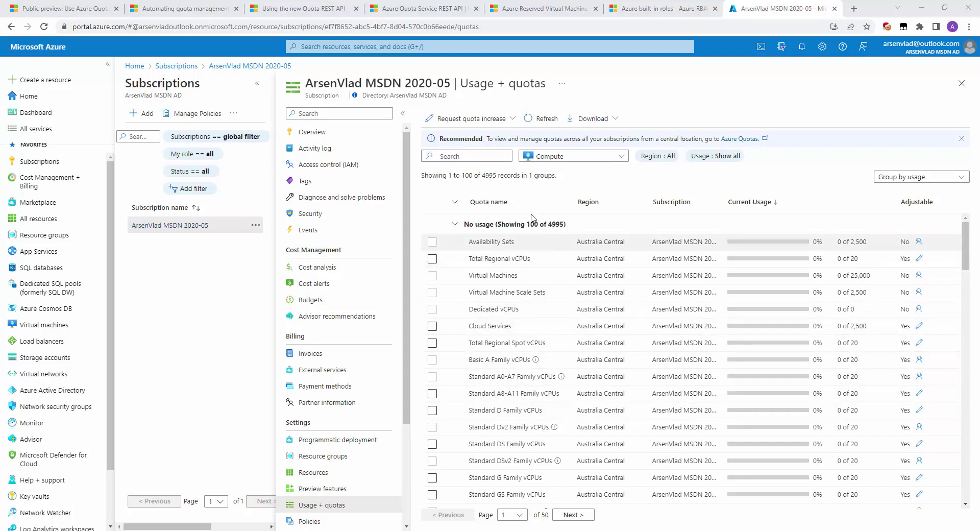
{"action": "left_click", "coordinate": [486, 158]}
{"action": "type", "text": "dv5"}
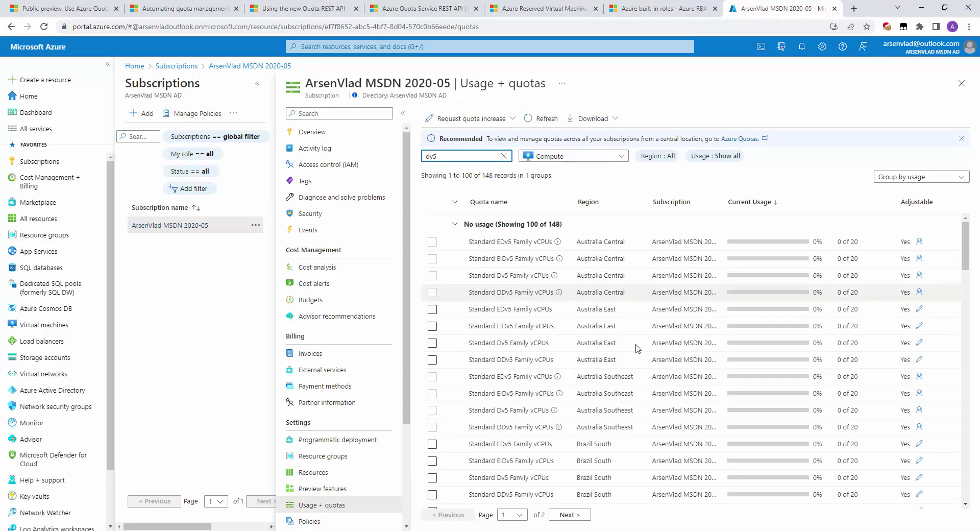
Limit the quota list's region filter to East US only.
{"action": "left_click", "coordinate": [657, 155]}
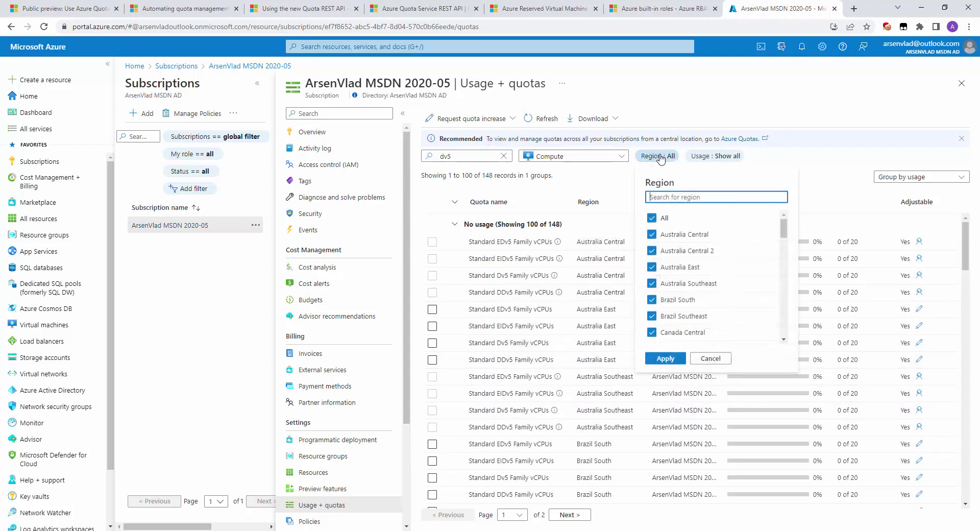
{"action": "left_click", "coordinate": [652, 218]}
{"action": "scroll", "coordinate": [658, 225], "scroll_direction": "down", "scroll_amount": 4}
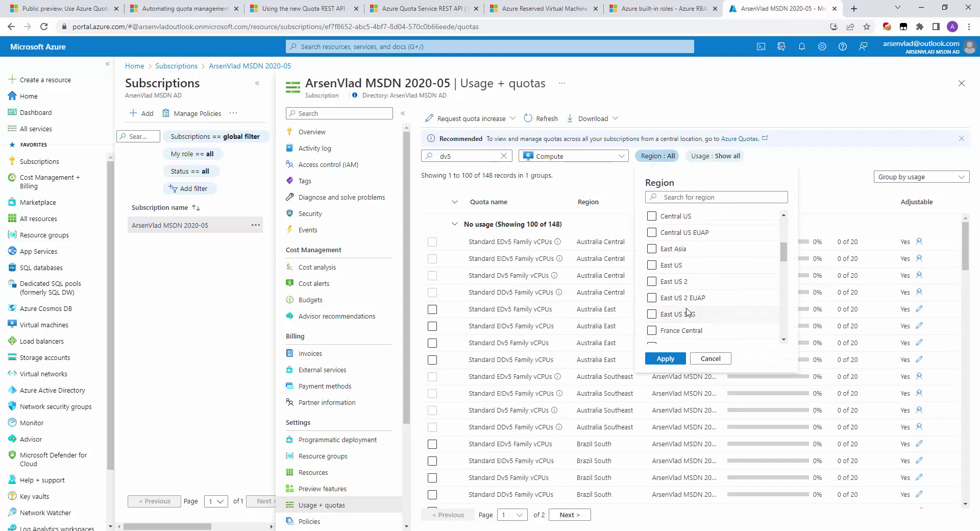
{"action": "left_click", "coordinate": [652, 226]}
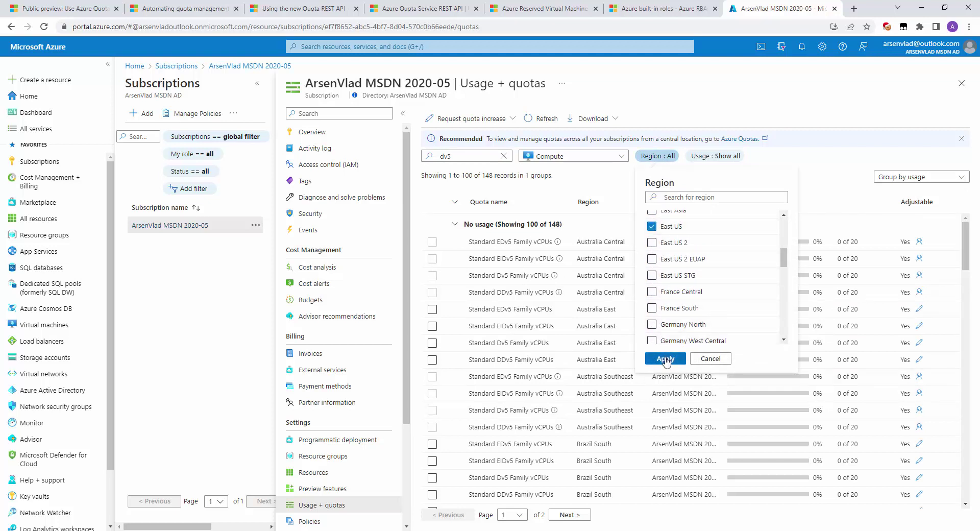
{"action": "left_click", "coordinate": [666, 358]}
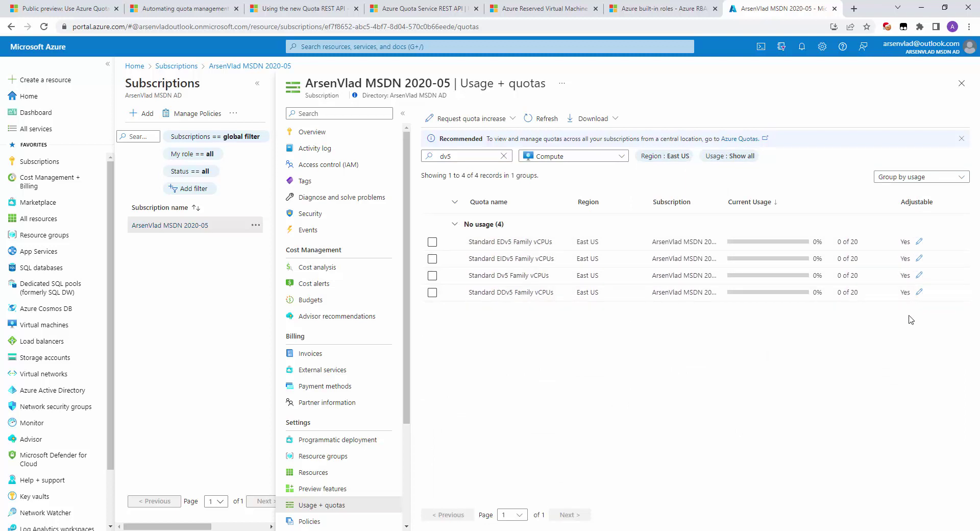
Try to request a new limit of 21 for the Standard DDv5 Family vCPUs quota in East US.
{"action": "left_click", "coordinate": [921, 293]}
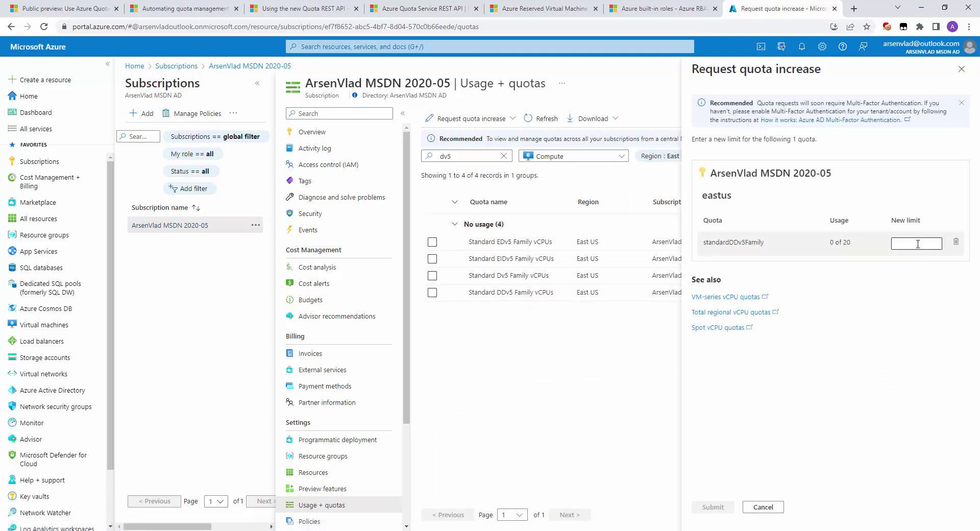
{"action": "left_click", "coordinate": [918, 244]}
{"action": "type", "text": "21"}
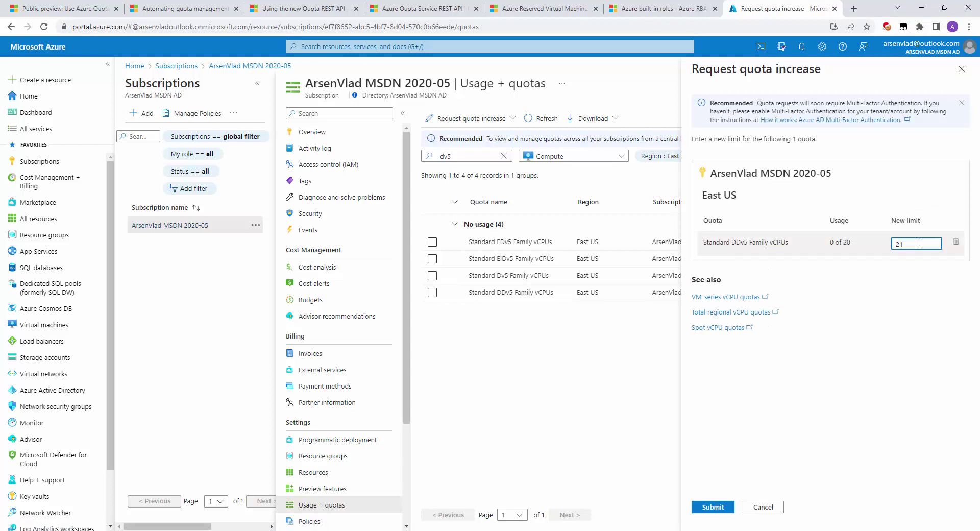
{"action": "left_click", "coordinate": [714, 507]}
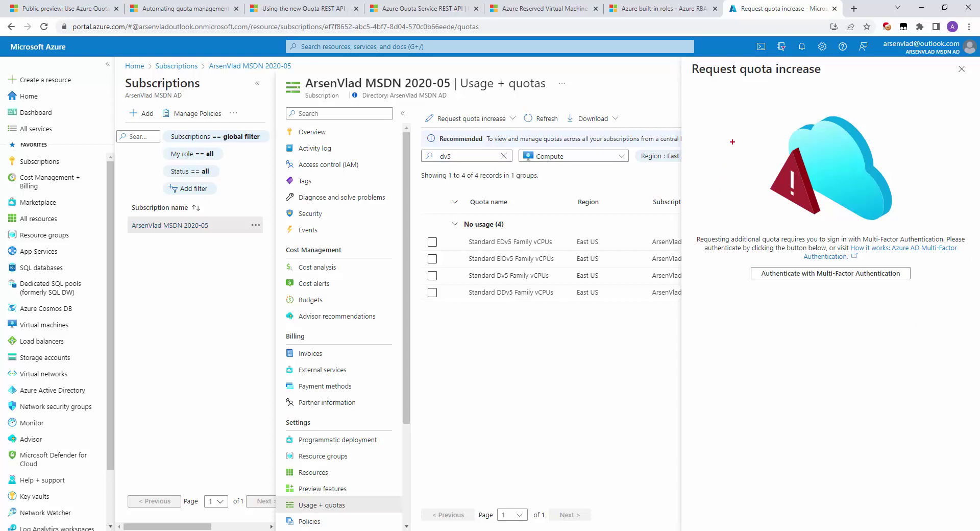
{"action": "mouse_move", "coordinate": [688, 224]}
{"action": "left_mouse_down"}
{"action": "mouse_move", "coordinate": [973, 264]}
{"action": "mouse_move", "coordinate": [969, 288]}
{"action": "left_mouse_up"}
{"action": "key", "text": "Escape"}
{"action": "left_click", "coordinate": [963, 69]}
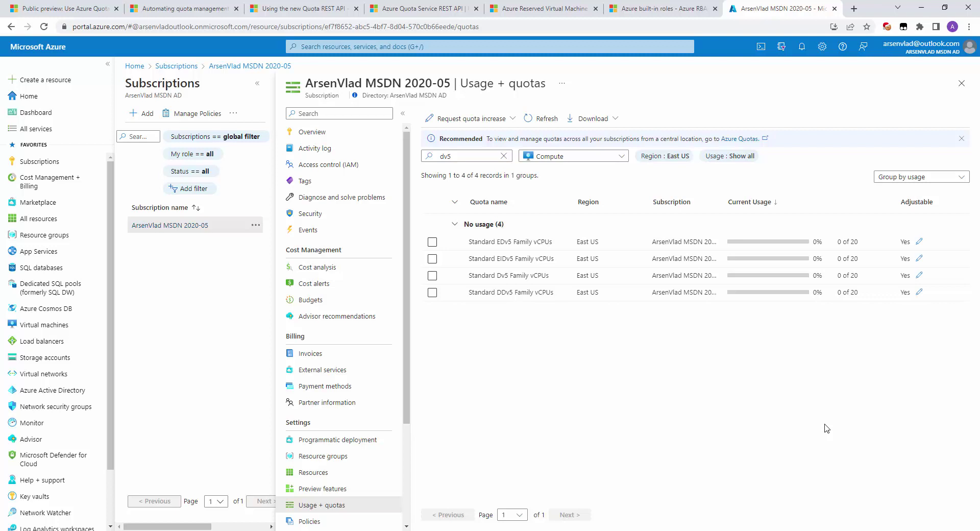
View and close the Standard EDv5 Family vCPUs increase request, and open the subscription filter on the central Azure Quotas page.
{"action": "left_click", "coordinate": [920, 242]}
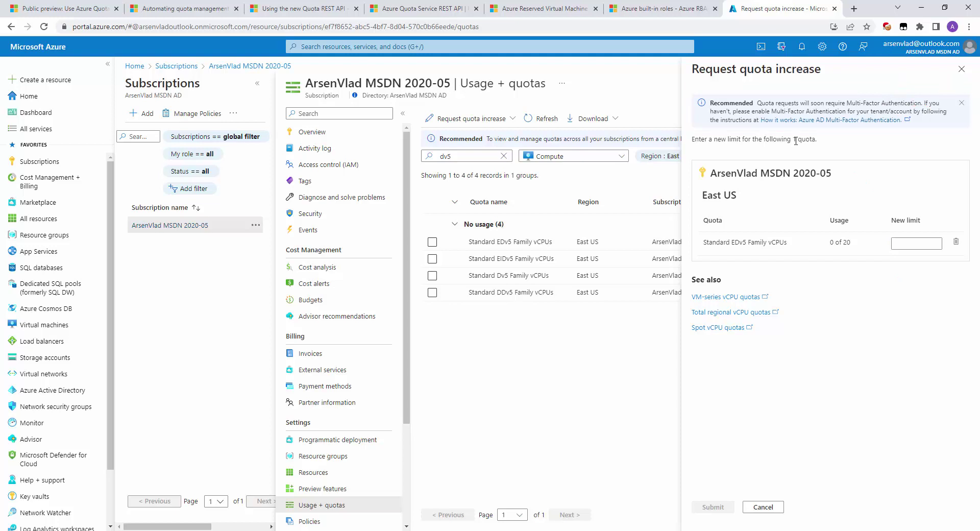
{"action": "left_click", "coordinate": [961, 69]}
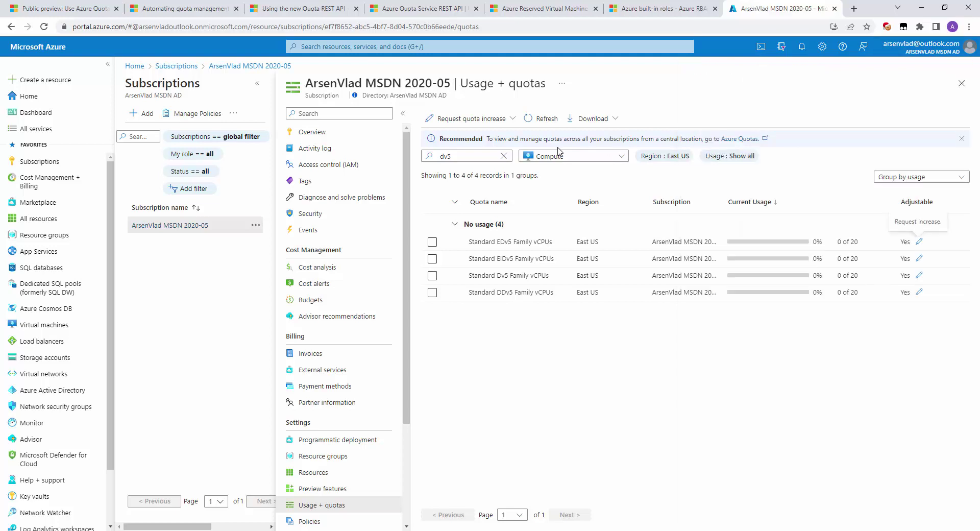
{"action": "left_click", "coordinate": [744, 139]}
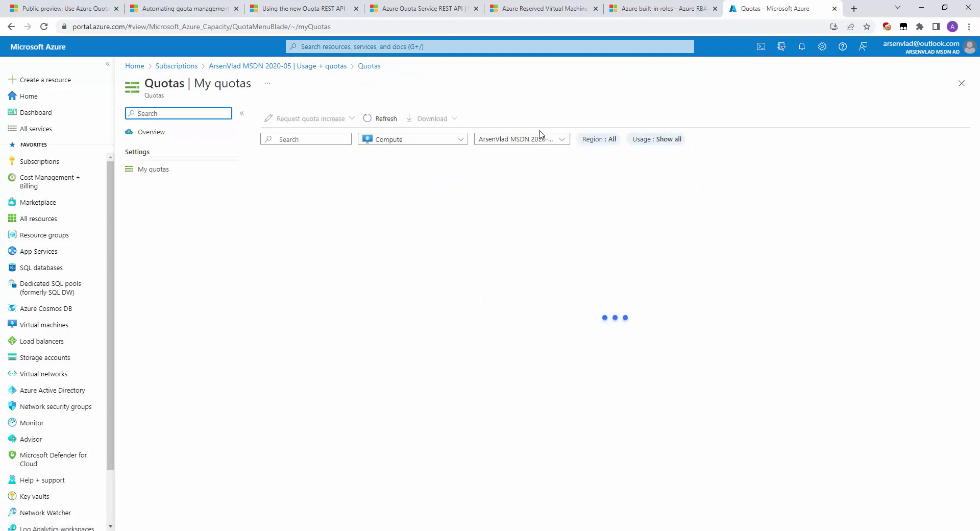
{"action": "left_click", "coordinate": [544, 140]}
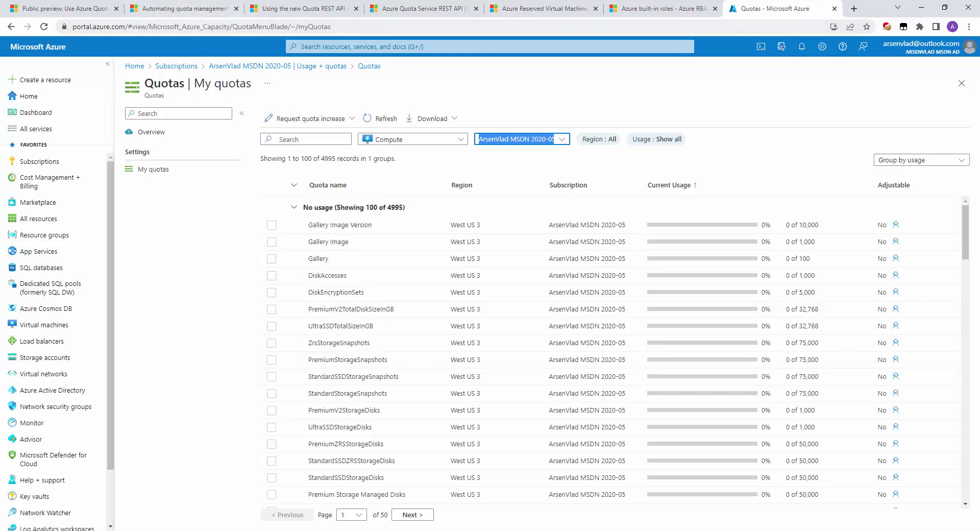
Examine the blog post "Automating quota management with Azure Quota REST API", from its posting date to the Learn more section.
{"action": "left_click", "coordinate": [955, 530]}
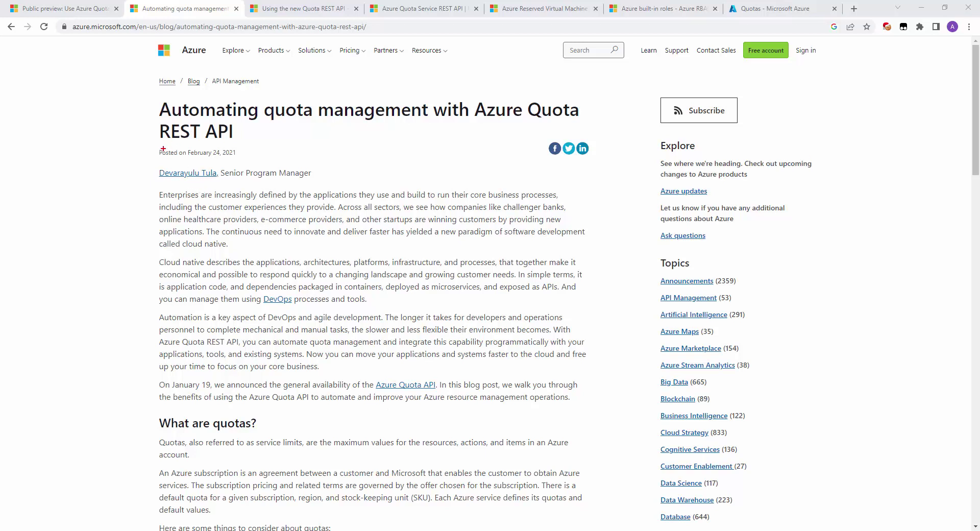
{"action": "left_click_drag", "start_coordinate": [152, 146], "coordinate": [255, 157]}
{"action": "key", "text": "Escape"}
{"action": "key", "text": "ctrl+2"}
{"action": "mouse_move", "coordinate": [153, 146]}
{"action": "left_mouse_down"}
{"action": "mouse_move", "coordinate": [246, 148]}
{"action": "mouse_move", "coordinate": [243, 161]}
{"action": "left_mouse_up"}
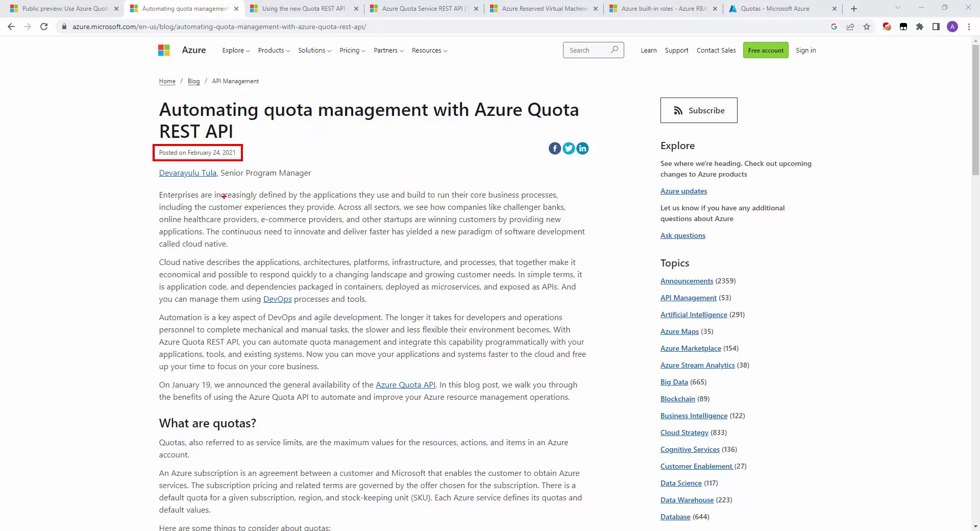
{"action": "key", "text": "Escape"}
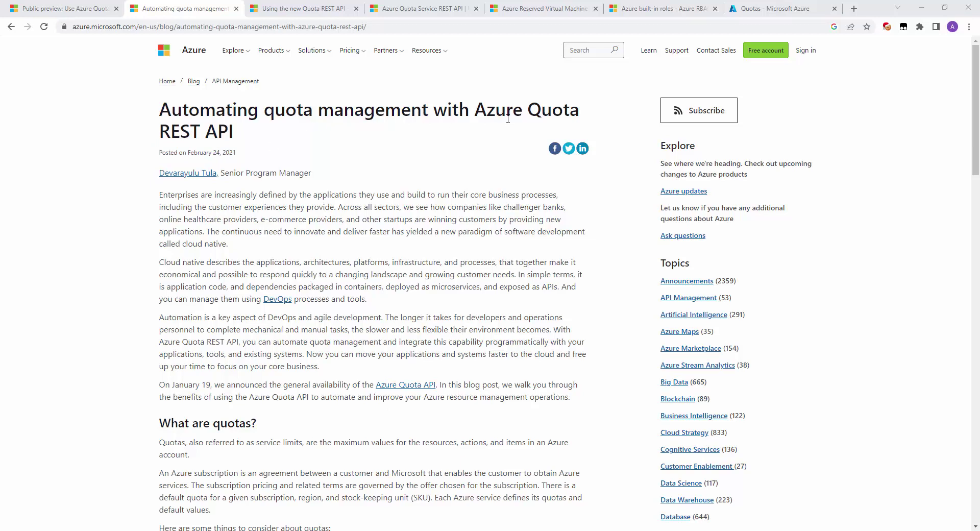
{"action": "scroll", "coordinate": [454, 301], "scroll_direction": "down", "scroll_amount": 4}
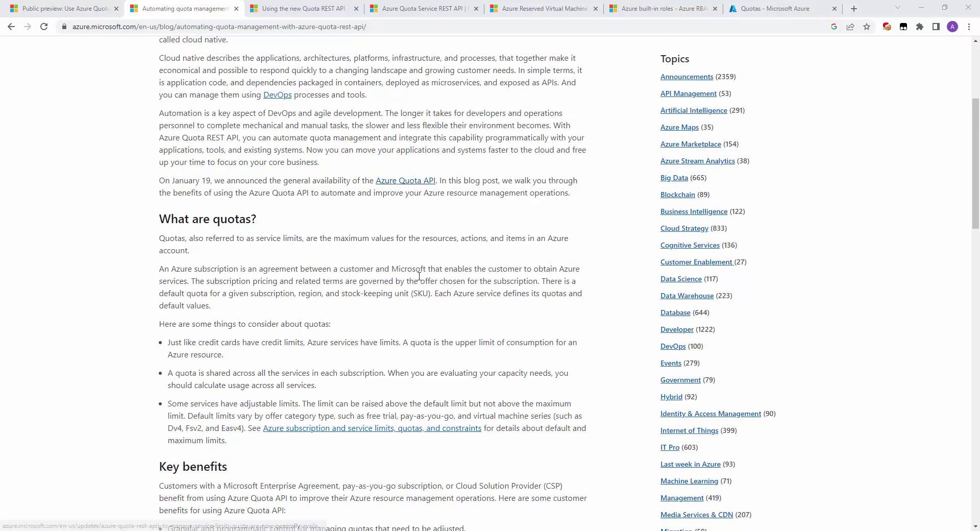
{"action": "scroll", "coordinate": [417, 276], "scroll_direction": "down", "scroll_amount": 5}
{"action": "scroll", "coordinate": [454, 388], "scroll_direction": "down", "scroll_amount": 8}
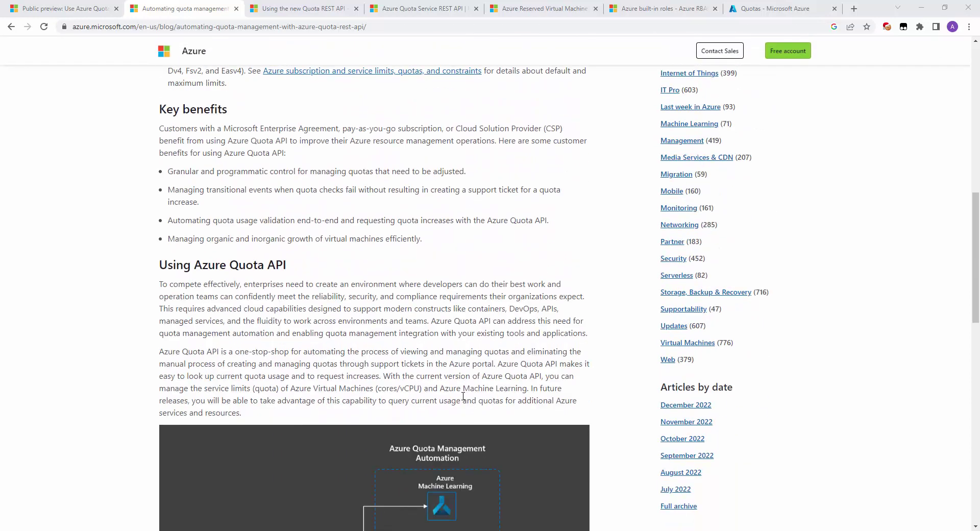
{"action": "scroll", "coordinate": [510, 425], "scroll_direction": "down", "scroll_amount": 5}
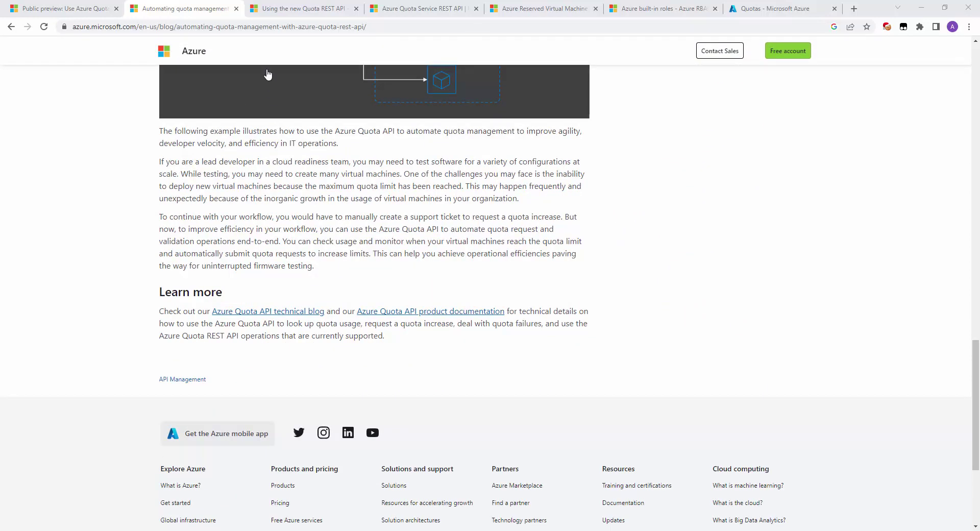
Look through the Tech Community article "Using the new Quota REST API", including its publication date and quota overview.
{"action": "left_click", "coordinate": [304, 9]}
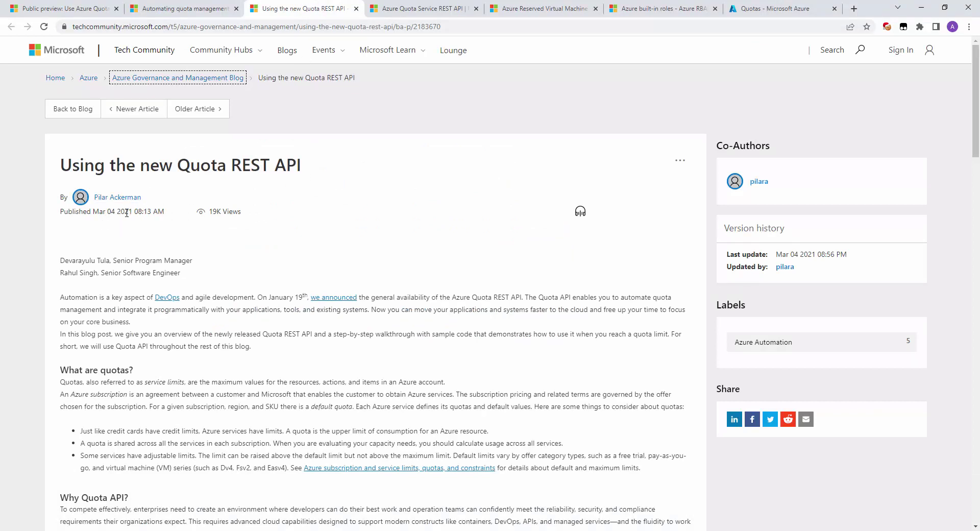
{"action": "scroll", "coordinate": [260, 337], "scroll_direction": "down", "scroll_amount": 3}
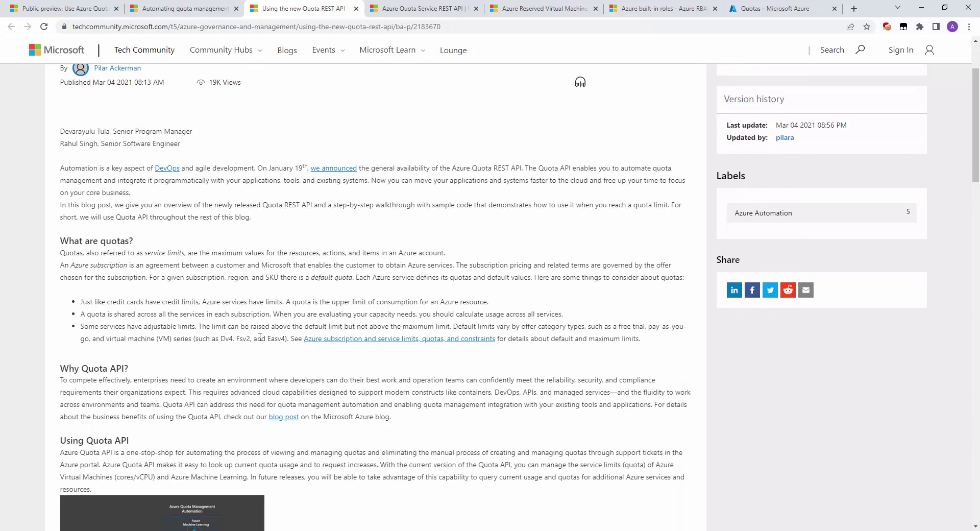
{"action": "scroll", "coordinate": [328, 381], "scroll_direction": "down", "scroll_amount": 5}
{"action": "scroll", "coordinate": [331, 386], "scroll_direction": "up", "scroll_amount": 5}
{"action": "scroll", "coordinate": [332, 383], "scroll_direction": "up", "scroll_amount": 3}
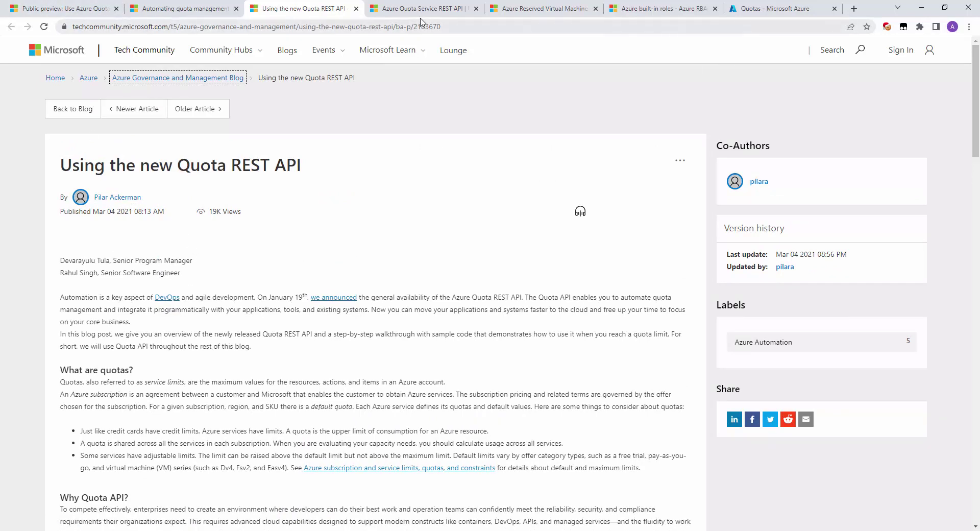
Open the Quota API page under Reserved VM Instances in the Azure REST API documentation.
{"action": "left_click", "coordinate": [515, 9]}
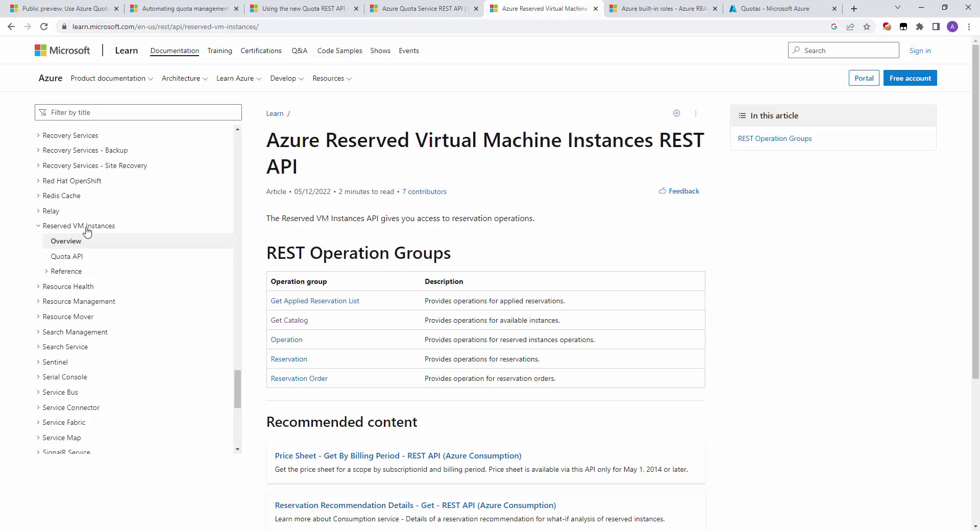
{"action": "scroll", "coordinate": [503, 404], "scroll_direction": "down", "scroll_amount": 3}
{"action": "scroll", "coordinate": [504, 411], "scroll_direction": "up", "scroll_amount": 2}
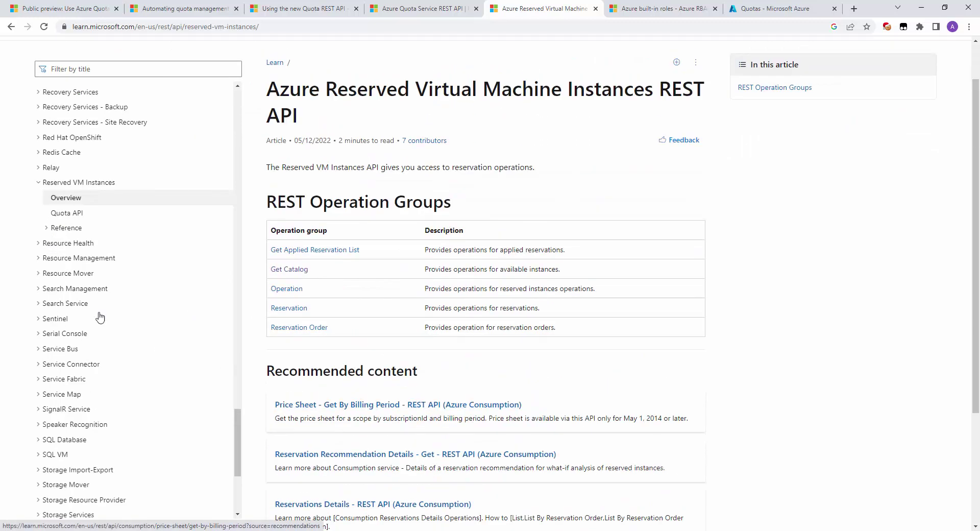
{"action": "left_click", "coordinate": [67, 213]}
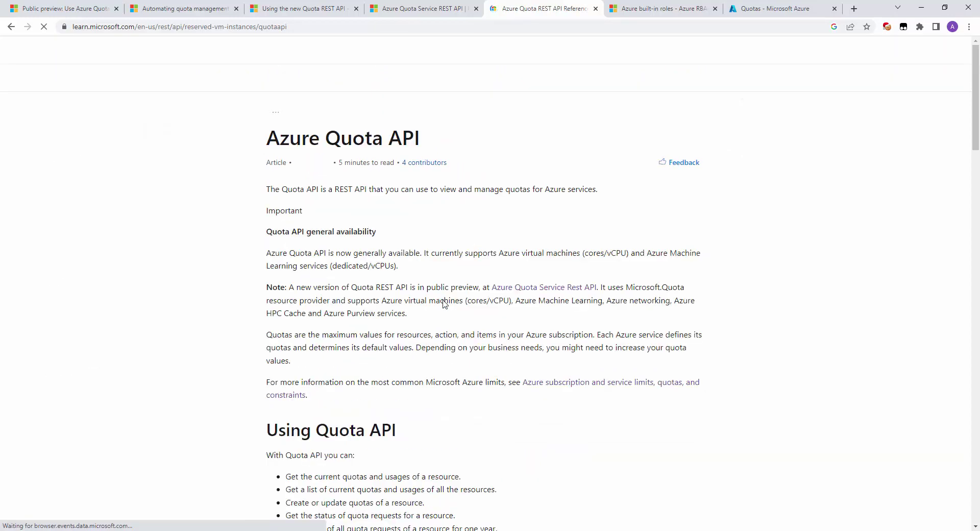
Examine the Azure Quota API article's supported operations, prerequisites, Microsoft.Capacity provider registration and Quota Request Operator role.
{"action": "scroll", "coordinate": [553, 389], "scroll_direction": "down", "scroll_amount": 3}
{"action": "scroll", "coordinate": [553, 390], "scroll_direction": "down", "scroll_amount": 6}
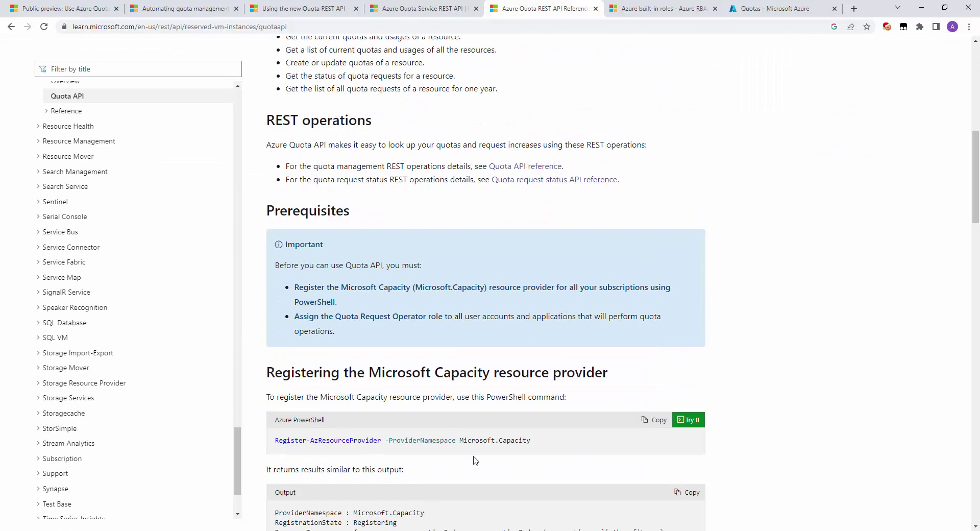
{"action": "left_click_drag", "start_coordinate": [456, 433], "coordinate": [544, 449]}
{"action": "scroll", "coordinate": [72, 214], "scroll_direction": "up", "scroll_amount": 2}
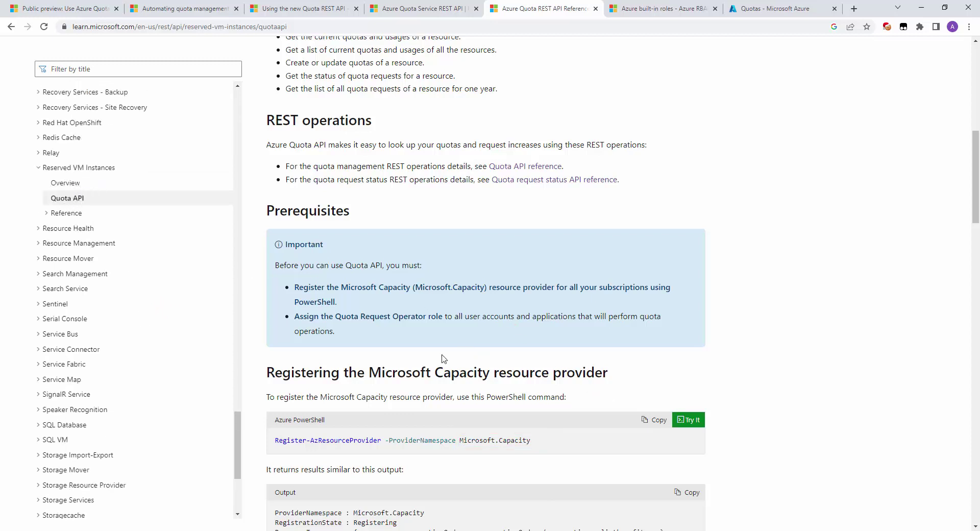
{"action": "scroll", "coordinate": [526, 446], "scroll_direction": "down", "scroll_amount": 4}
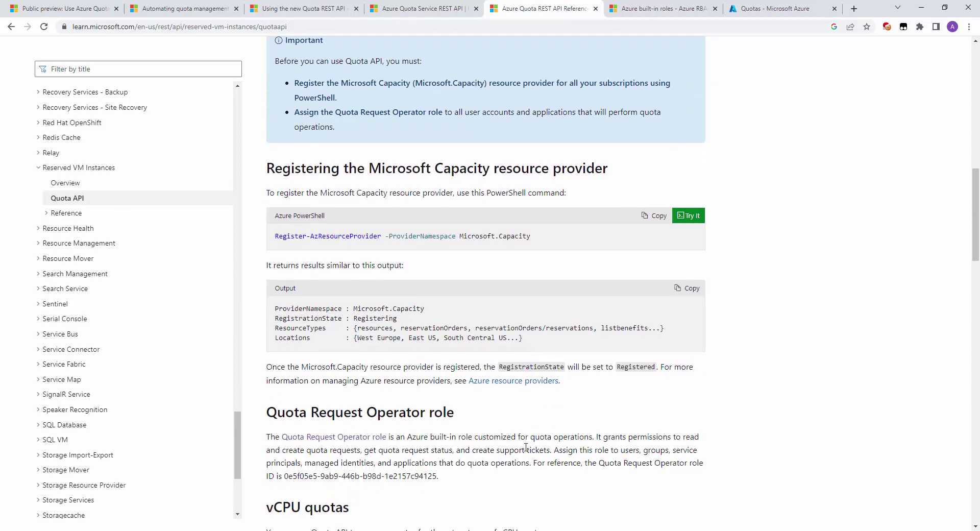
{"action": "scroll", "coordinate": [526, 449], "scroll_direction": "up", "scroll_amount": 5}
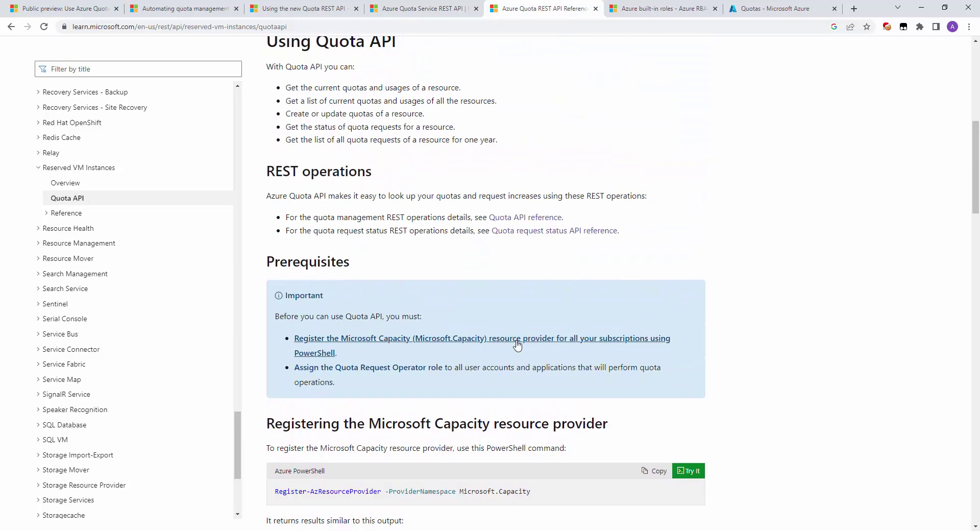
{"action": "scroll", "coordinate": [511, 343], "scroll_direction": "up", "scroll_amount": 1}
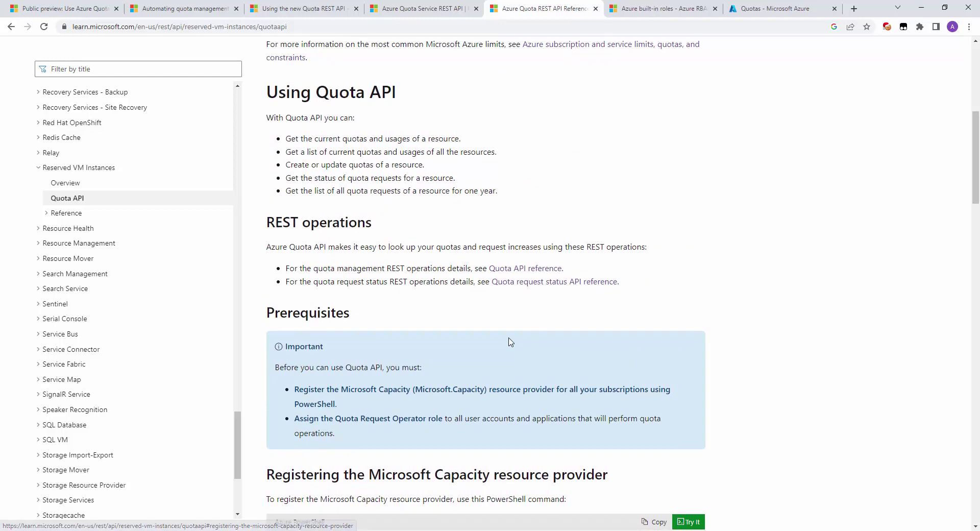
{"action": "scroll", "coordinate": [510, 359], "scroll_direction": "up", "scroll_amount": 2}
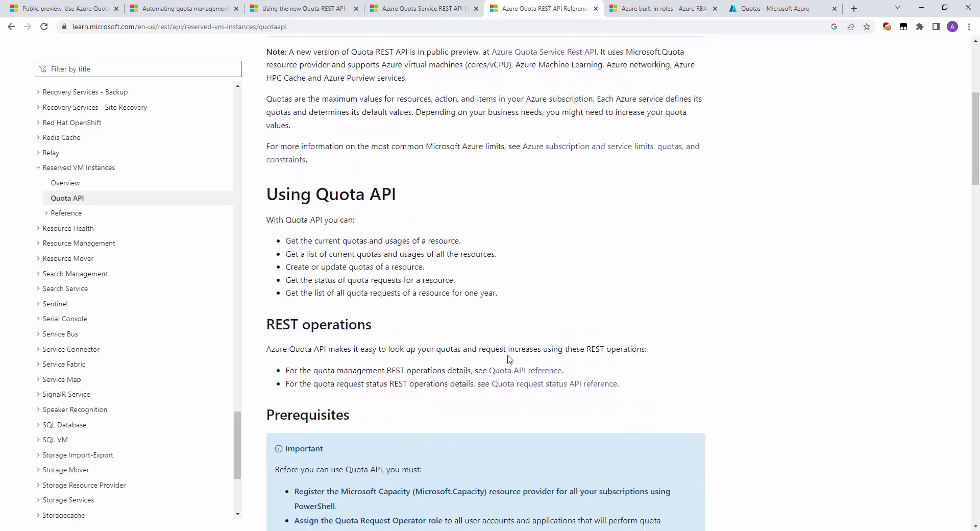
{"action": "scroll", "coordinate": [508, 359], "scroll_direction": "up", "scroll_amount": 4}
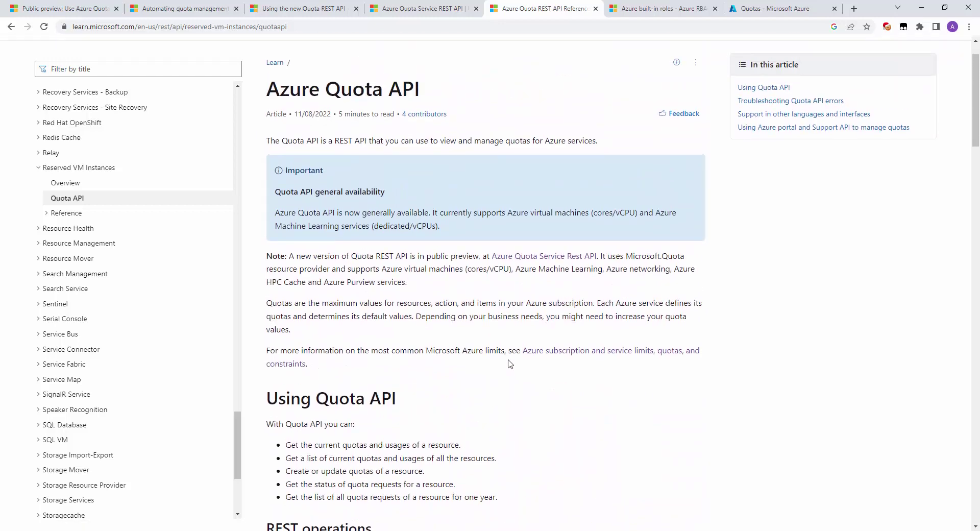
{"action": "scroll", "coordinate": [505, 378], "scroll_direction": "down", "scroll_amount": 5}
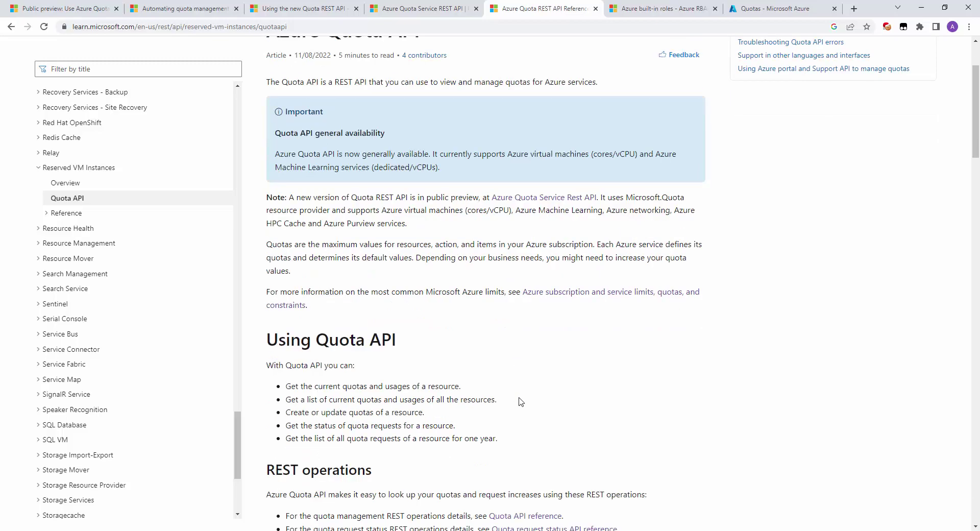
Look through the Azure Quota API article's vCPU quotas, Azure Machine Learning quotas, Regions and Throttling sections.
{"action": "scroll", "coordinate": [539, 433], "scroll_direction": "down", "scroll_amount": 12}
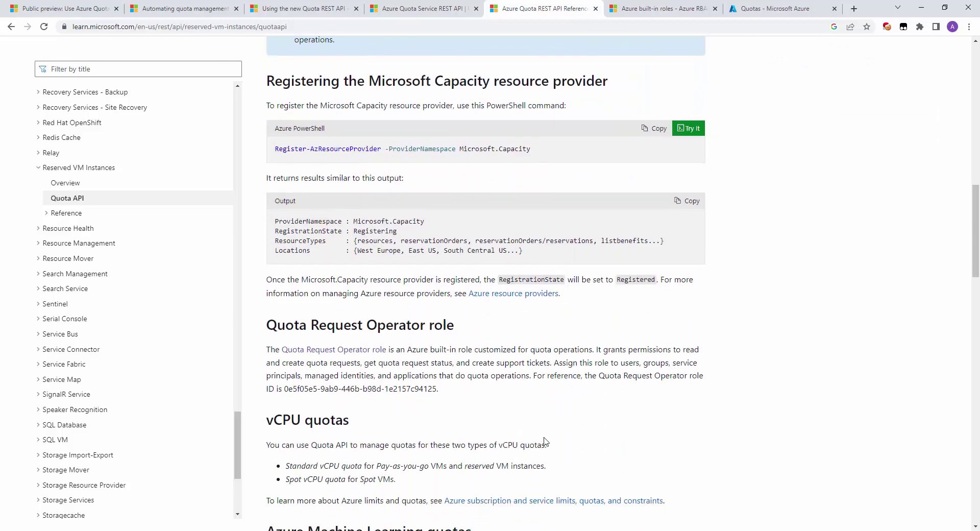
{"action": "scroll", "coordinate": [540, 440], "scroll_direction": "down", "scroll_amount": 1}
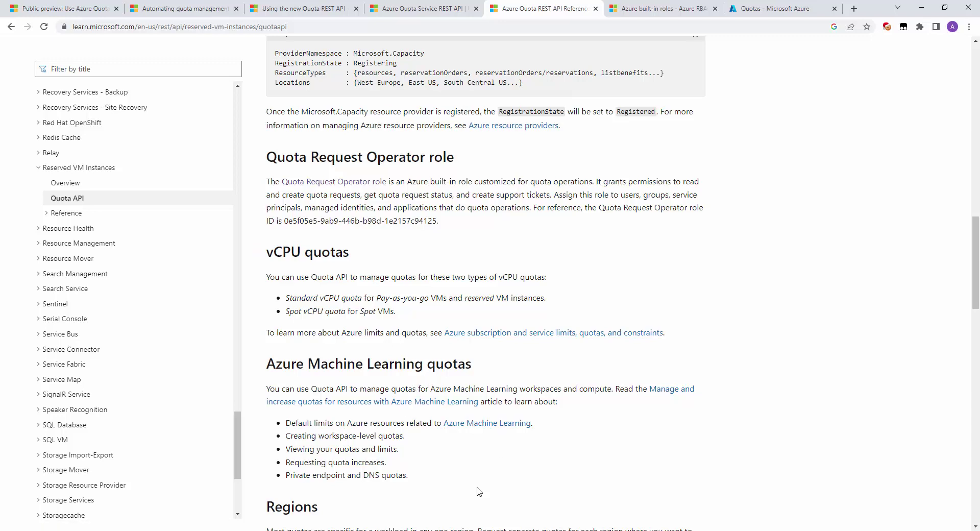
{"action": "scroll", "coordinate": [480, 490], "scroll_direction": "down", "scroll_amount": 1}
{"action": "scroll", "coordinate": [479, 491], "scroll_direction": "down", "scroll_amount": 2}
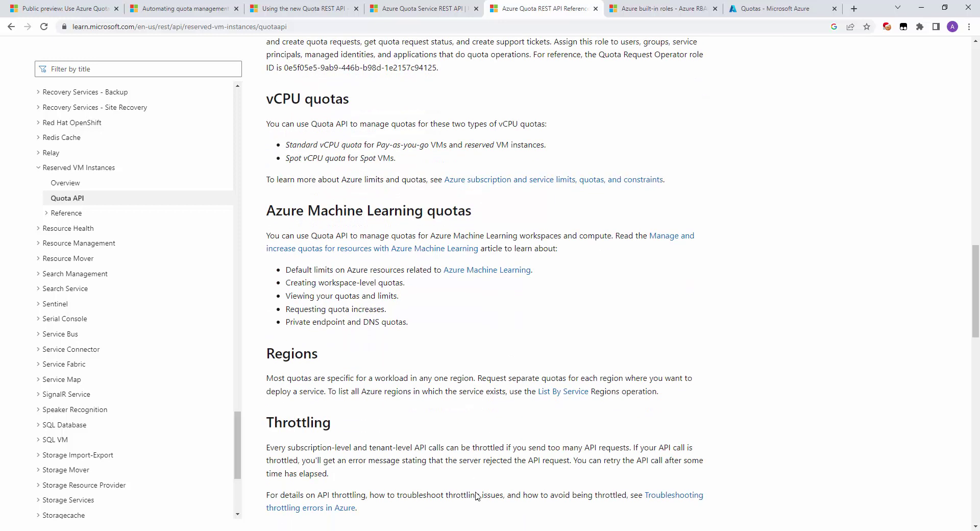
{"action": "scroll", "coordinate": [460, 411], "scroll_direction": "up", "scroll_amount": 5}
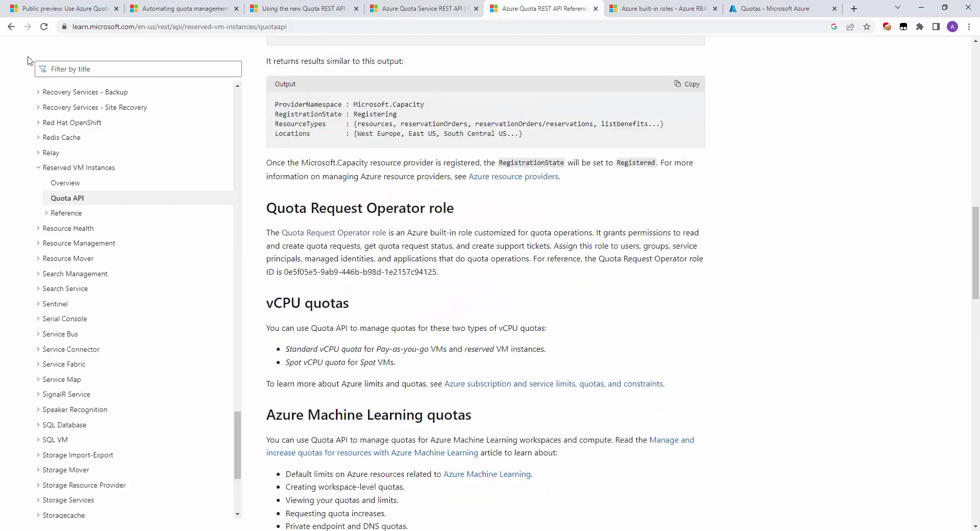
In the Azure Quota REST APIs update announcement, box the published date, underline "Public preview" in the title, and clear the markings.
{"action": "left_click", "coordinate": [67, 9]}
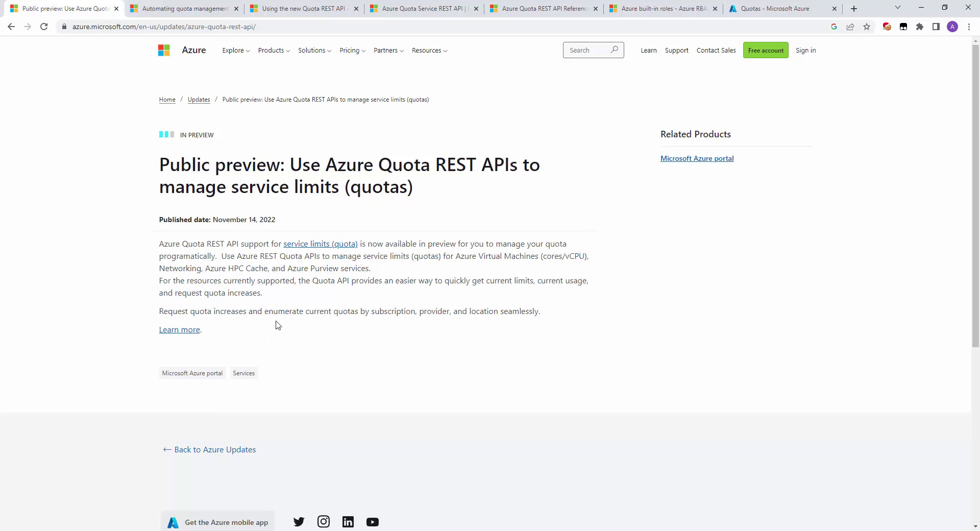
{"action": "left_click_drag", "start_coordinate": [158, 211], "coordinate": [294, 231]}
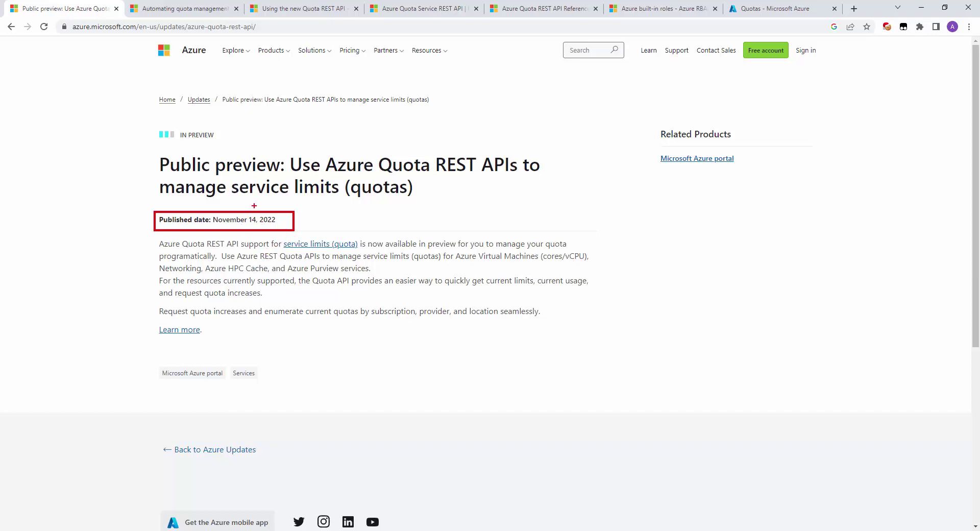
{"action": "left_click_drag", "start_coordinate": [152, 172], "coordinate": [278, 176]}
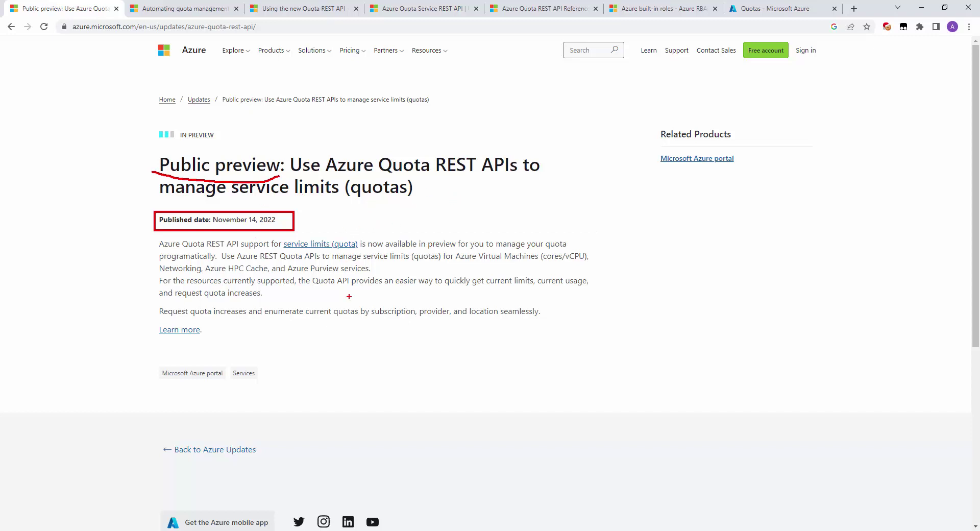
{"action": "key", "text": "Escape"}
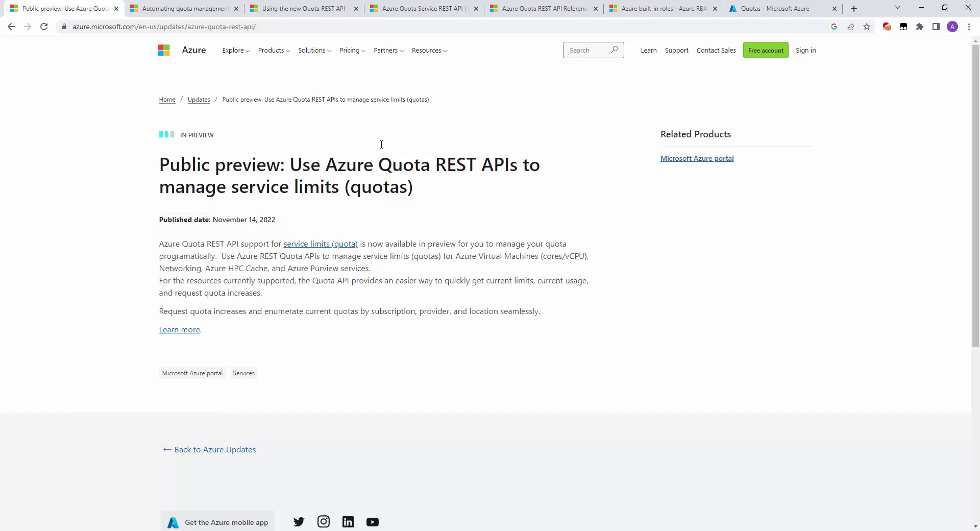
View the Azure Quota Service API page, and highlight "Quota API general availability" in the Azure Quota API article's Important note.
{"action": "left_click", "coordinate": [400, 11]}
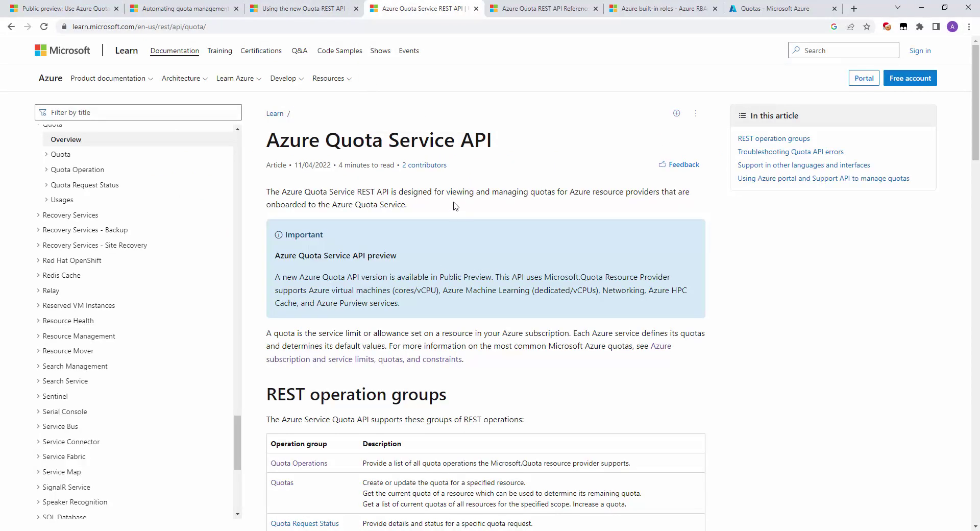
{"action": "left_click", "coordinate": [541, 8]}
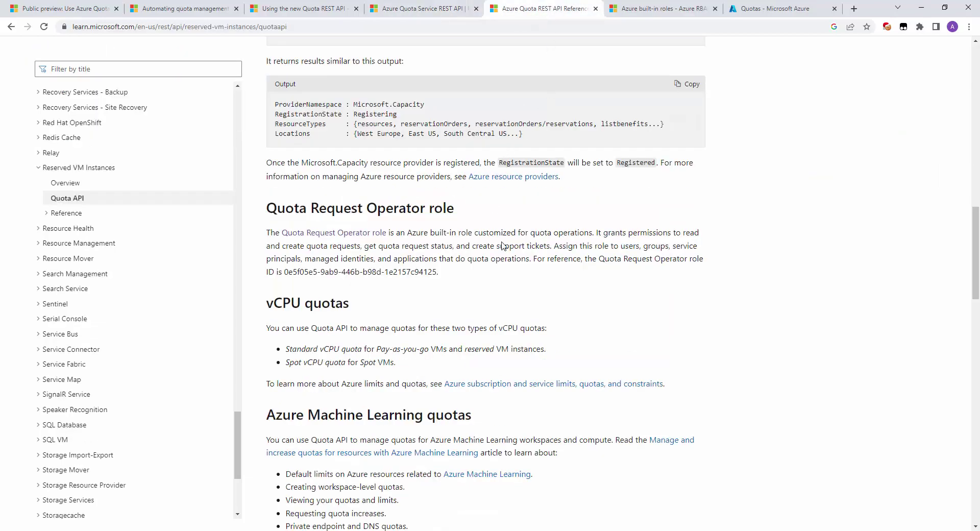
{"action": "scroll", "coordinate": [541, 221], "scroll_direction": "up", "scroll_amount": 12}
{"action": "scroll", "coordinate": [541, 221], "scroll_direction": "up", "scroll_amount": 6}
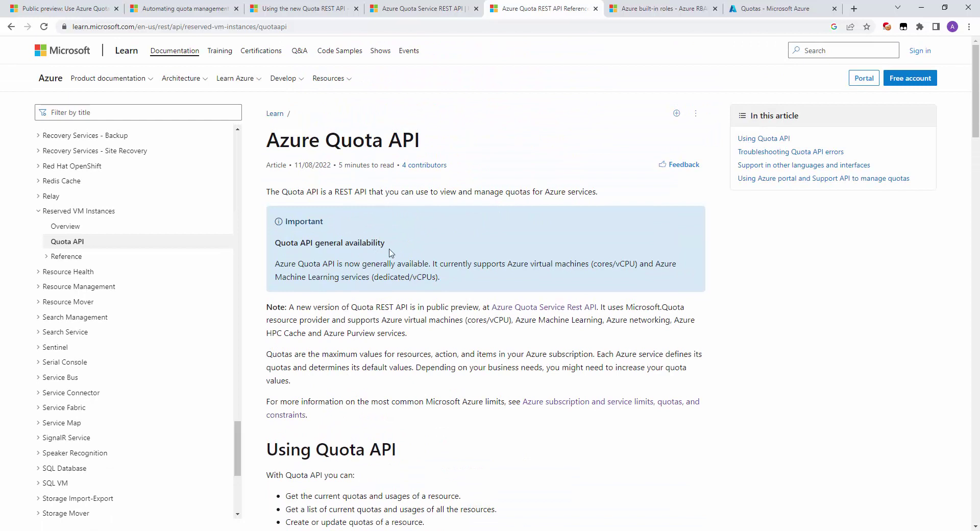
{"action": "left_click_drag", "start_coordinate": [398, 246], "coordinate": [280, 244]}
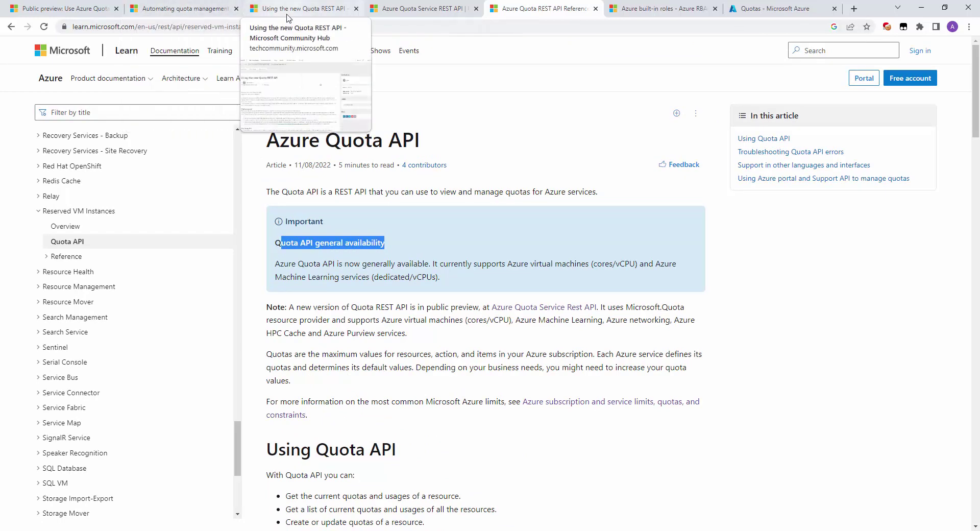
Underline "preview" and the supported services in the Azure update announcement's first paragraph, and clear the markings.
{"action": "left_click", "coordinate": [65, 9]}
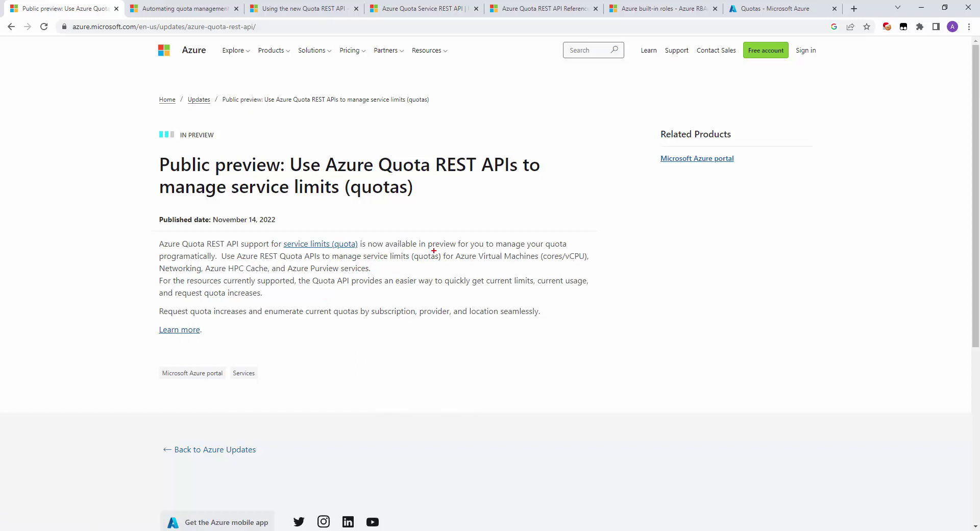
{"action": "left_click_drag", "start_coordinate": [434, 251], "coordinate": [467, 250]}
{"action": "left_click_drag", "start_coordinate": [327, 262], "coordinate": [597, 261]}
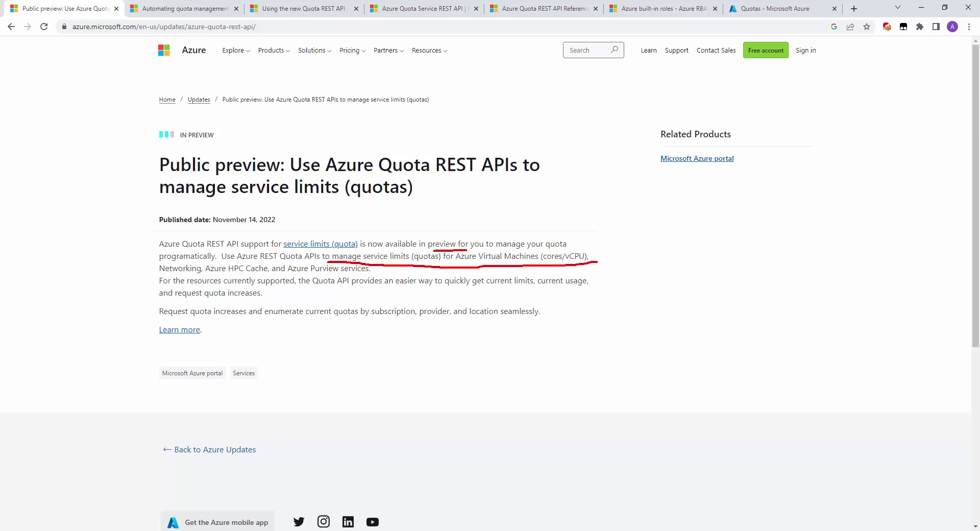
{"action": "left_click_drag", "start_coordinate": [154, 273], "coordinate": [378, 274]}
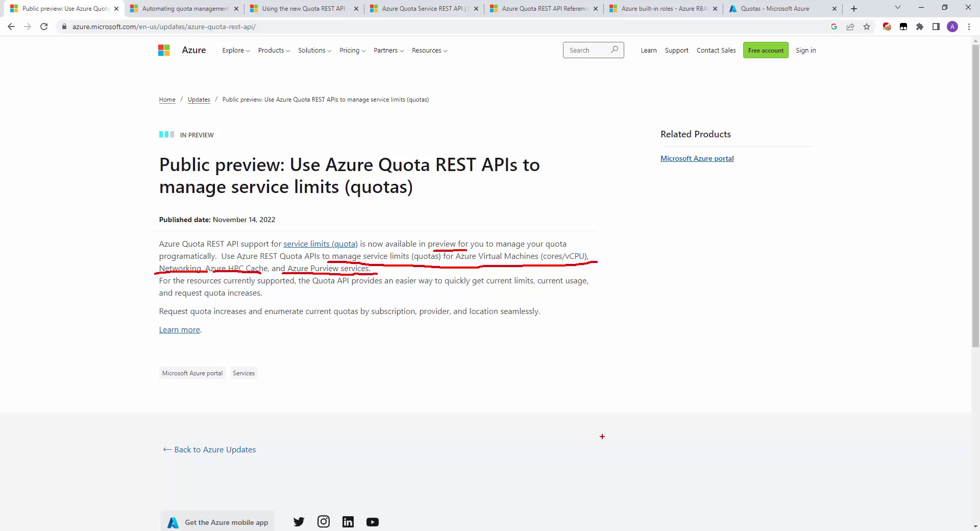
{"action": "key", "text": "Escape"}
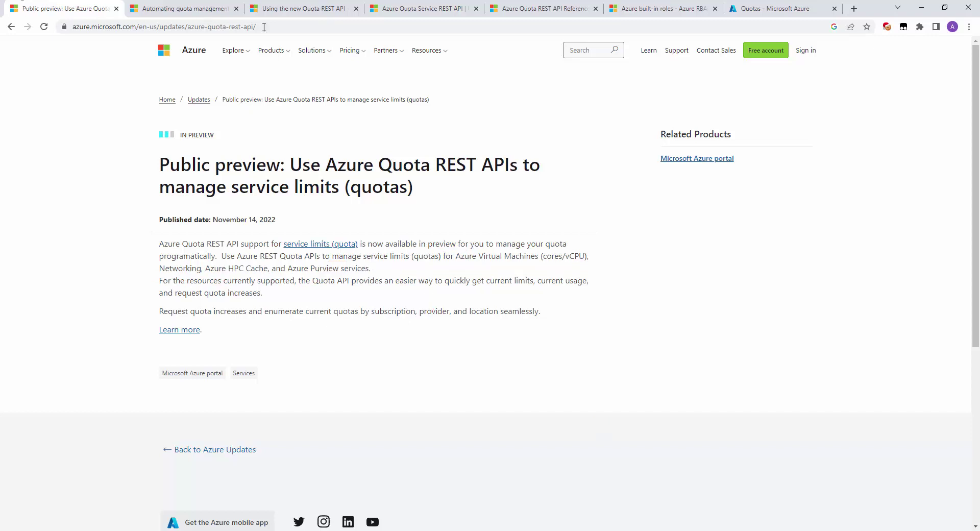
Box the Azure Quota API article's Note, mark "new version", the Azure Quota Service Rest API link and Microsoft.Quota, and clear the markings.
{"action": "left_click", "coordinate": [424, 9]}
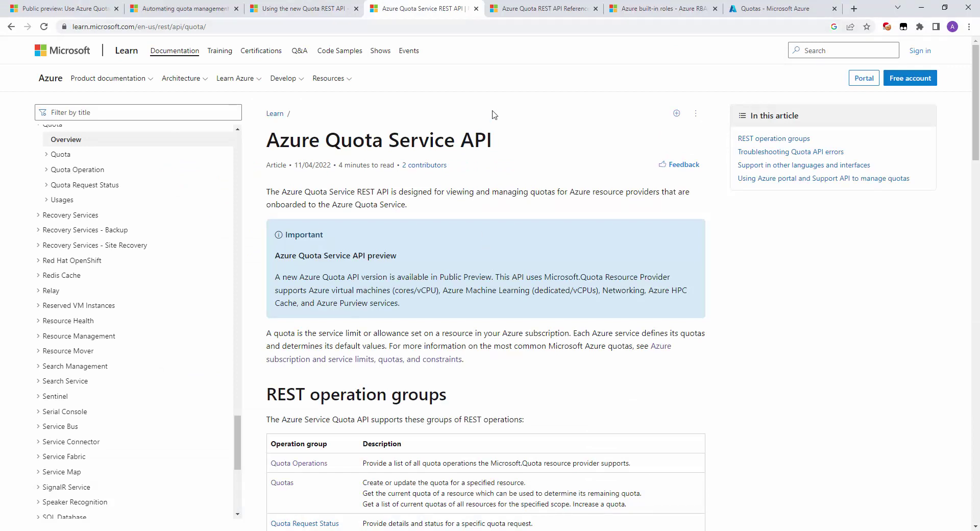
{"action": "left_click", "coordinate": [514, 11]}
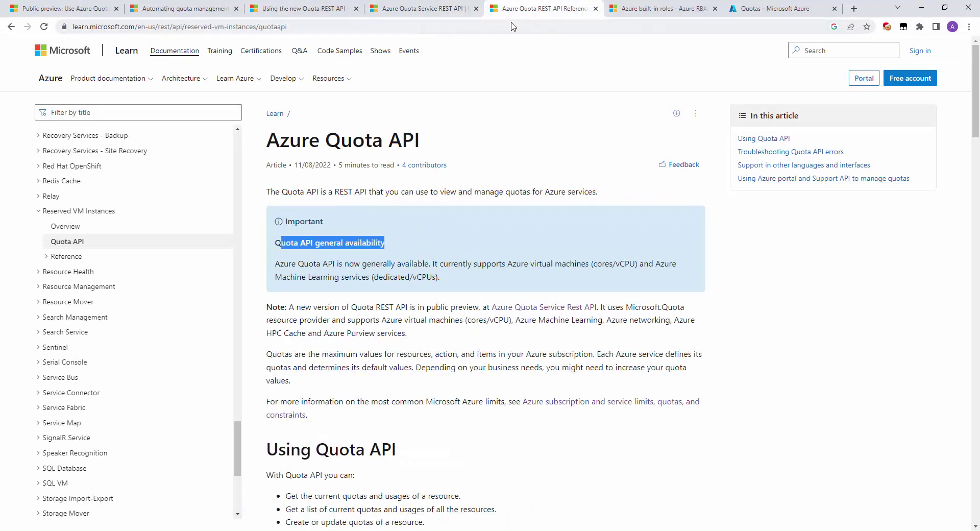
{"action": "left_click", "coordinate": [418, 217]}
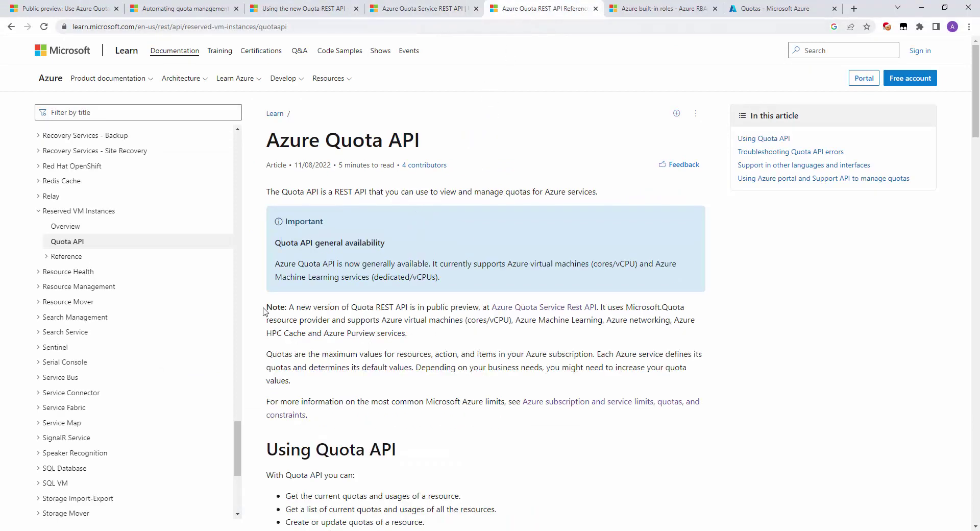
{"action": "left_click_drag", "start_coordinate": [264, 298], "coordinate": [452, 299]}
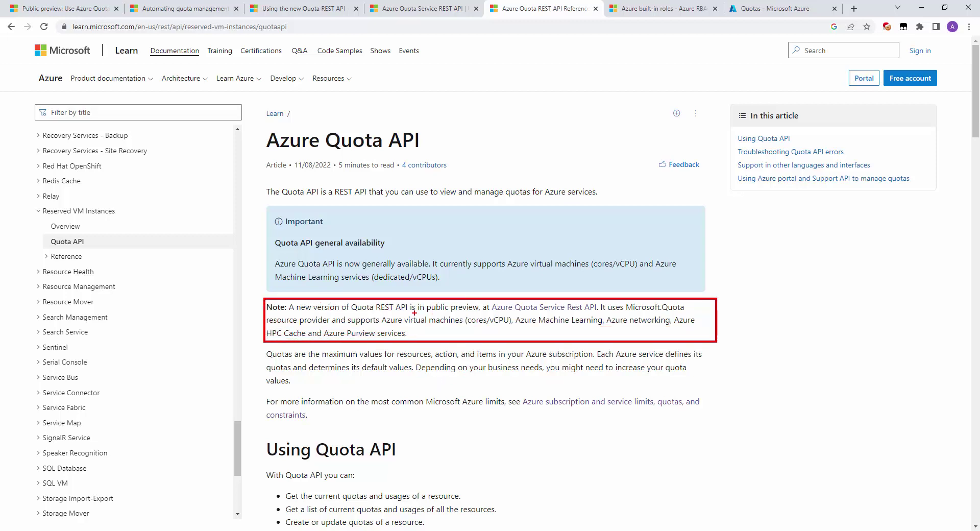
{"action": "left_click_drag", "start_coordinate": [292, 312], "coordinate": [339, 314]}
{"action": "mouse_move", "coordinate": [576, 282]}
{"action": "left_mouse_down"}
{"action": "mouse_move", "coordinate": [558, 301]}
{"action": "mouse_move", "coordinate": [680, 311]}
{"action": "left_mouse_up"}
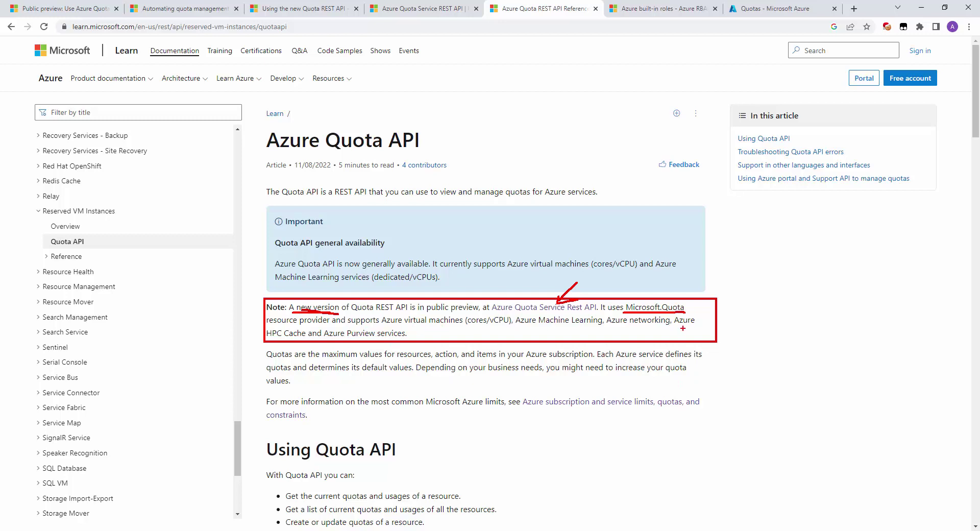
{"action": "key", "text": "Escape"}
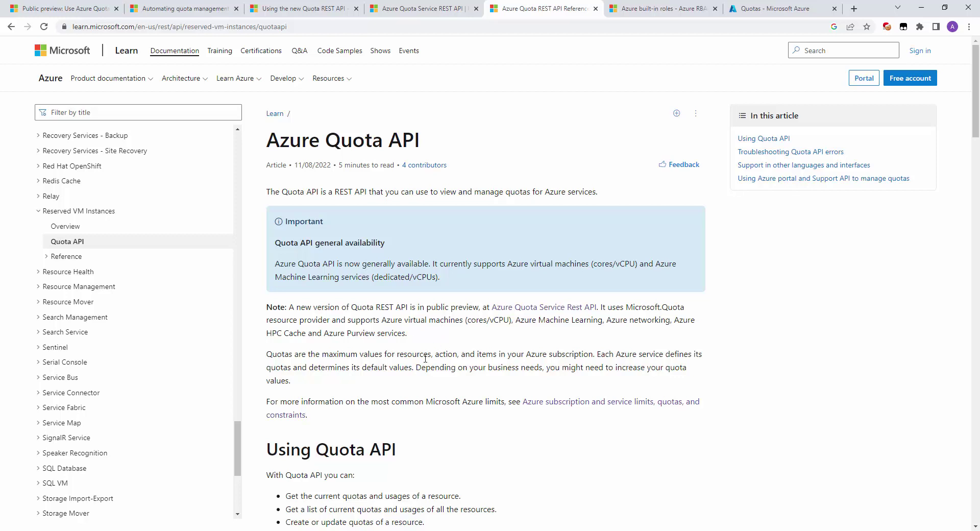
Highlight the words "new version of Quota REST API" in the Azure Quota API article's Note.
{"action": "left_click_drag", "start_coordinate": [297, 308], "coordinate": [410, 307]}
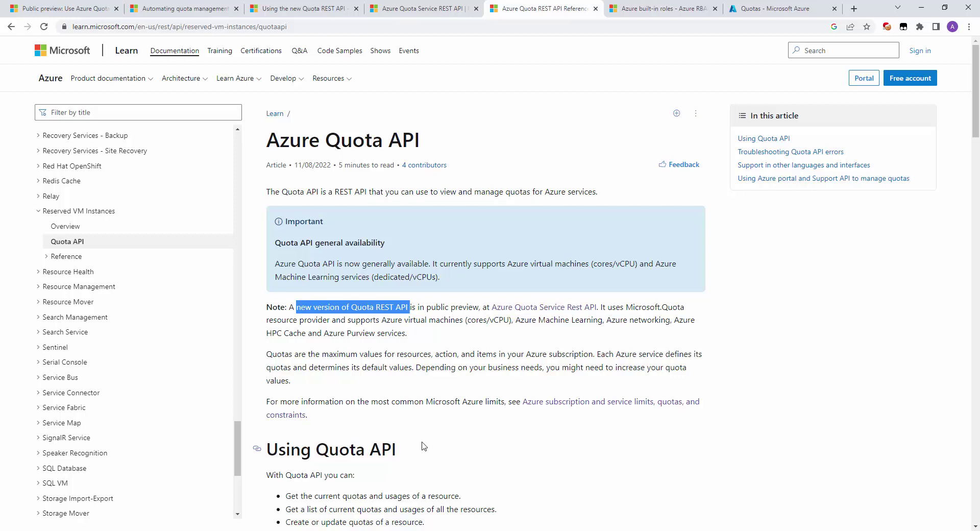
{"action": "scroll", "coordinate": [423, 446], "scroll_direction": "down", "scroll_amount": 2}
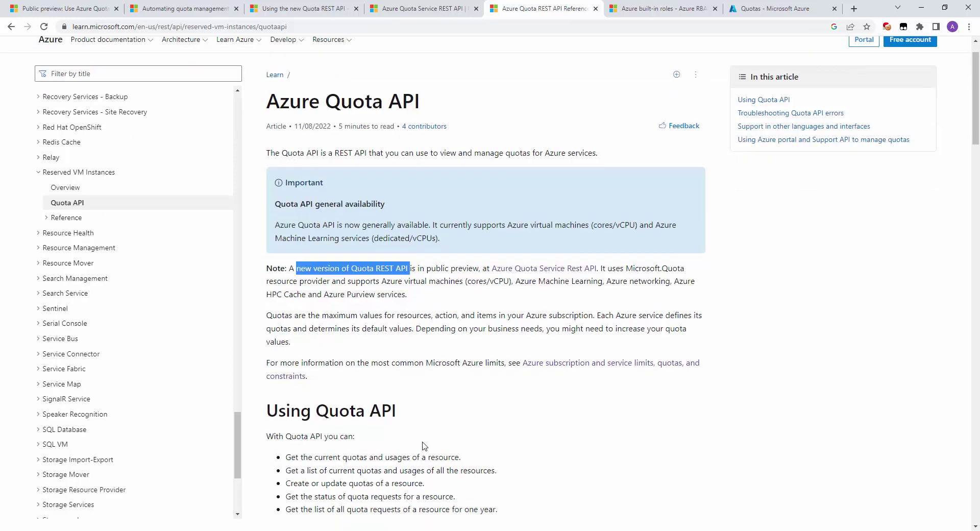
{"action": "scroll", "coordinate": [416, 431], "scroll_direction": "up", "scroll_amount": 2}
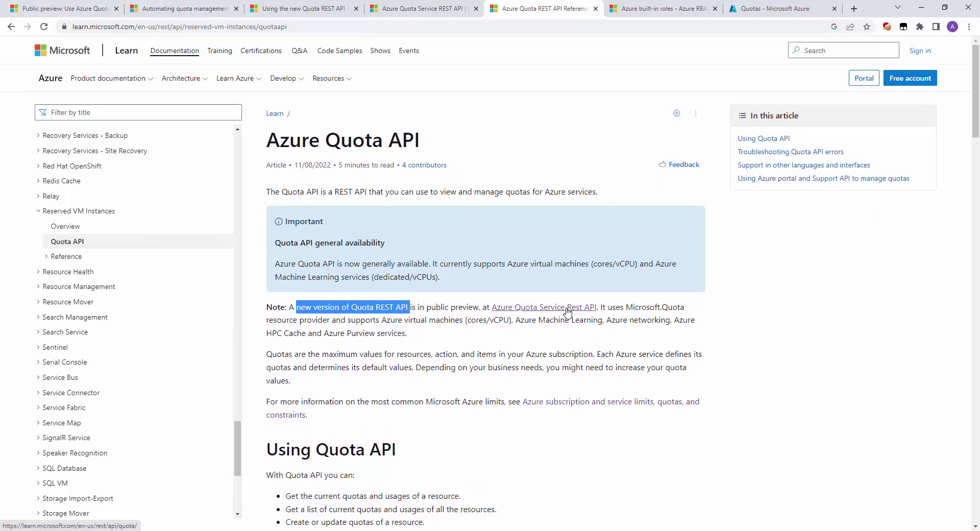
On the Azure Quota Service API page, mark the Quota entry in the contents tree and "quota" in the address, and clear the markings.
{"action": "left_click", "coordinate": [411, 10]}
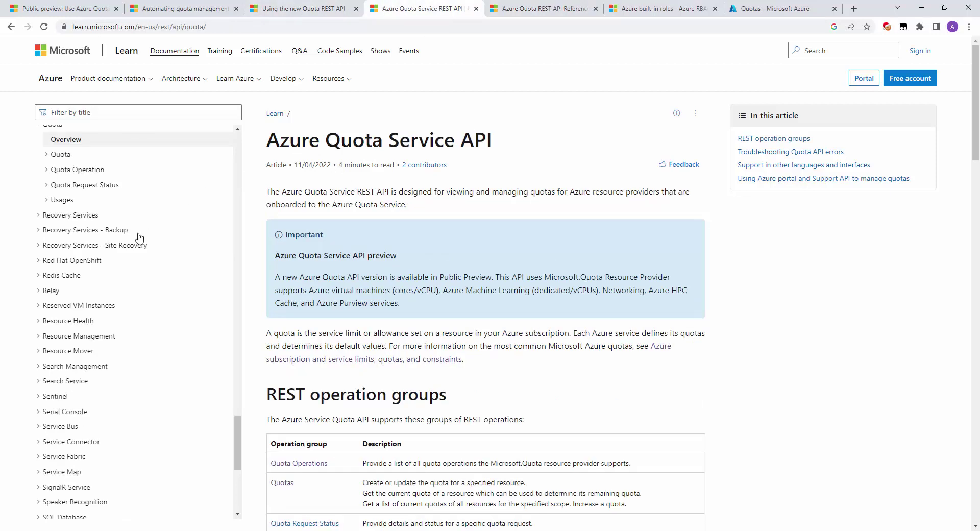
{"action": "scroll", "coordinate": [138, 245], "scroll_direction": "up", "scroll_amount": 2}
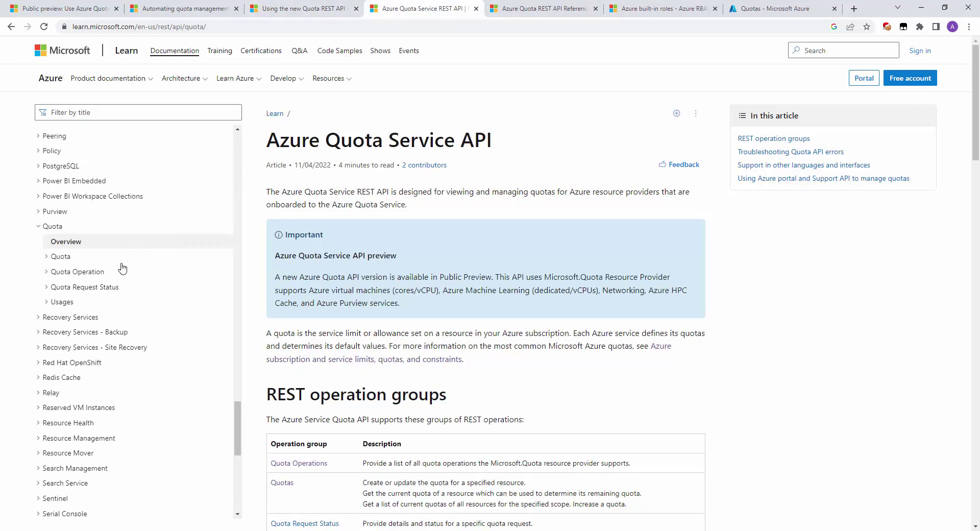
{"action": "left_click_drag", "start_coordinate": [21, 218], "coordinate": [89, 235]}
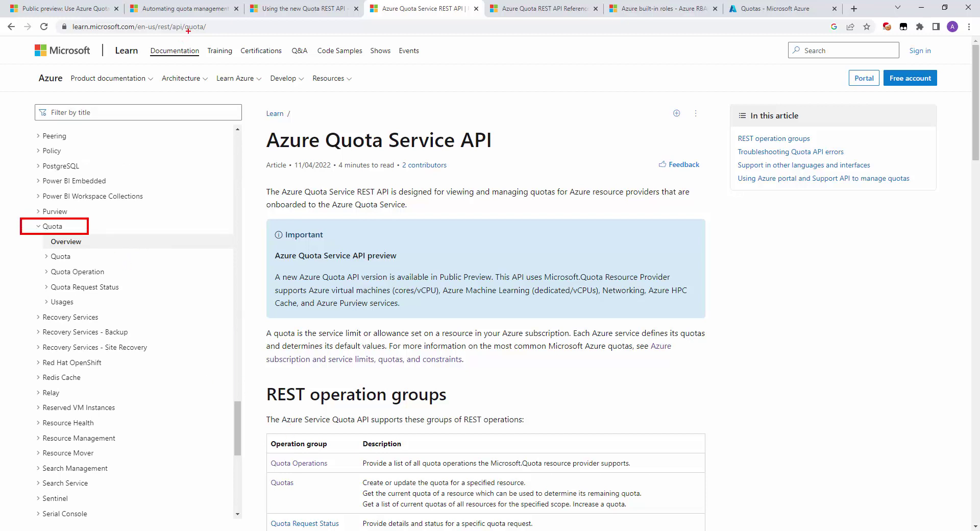
{"action": "left_click_drag", "start_coordinate": [188, 31], "coordinate": [224, 33]}
{"action": "key", "text": "Escape"}
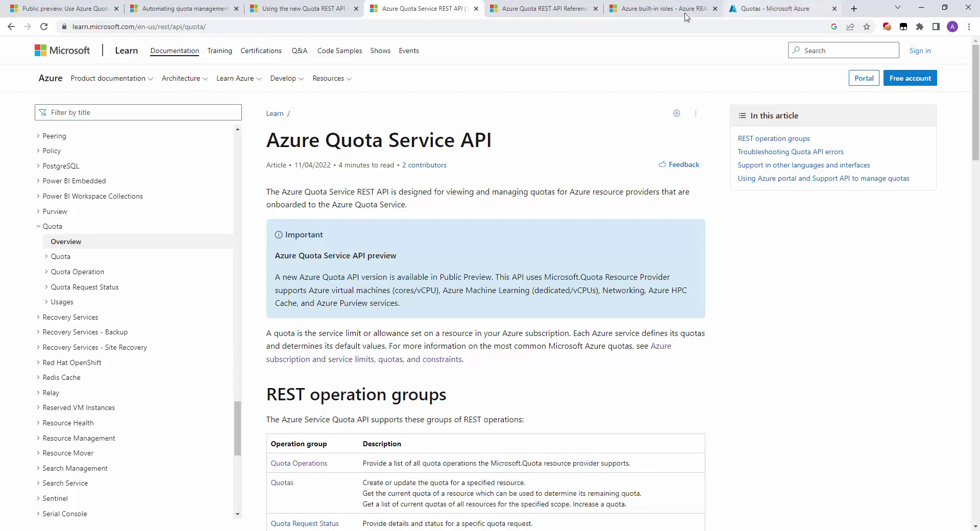
Compare the Azure Quota API article with the Azure Quota Service API page, and highlight "Azure Quota Service API preview" there.
{"action": "left_click", "coordinate": [543, 8]}
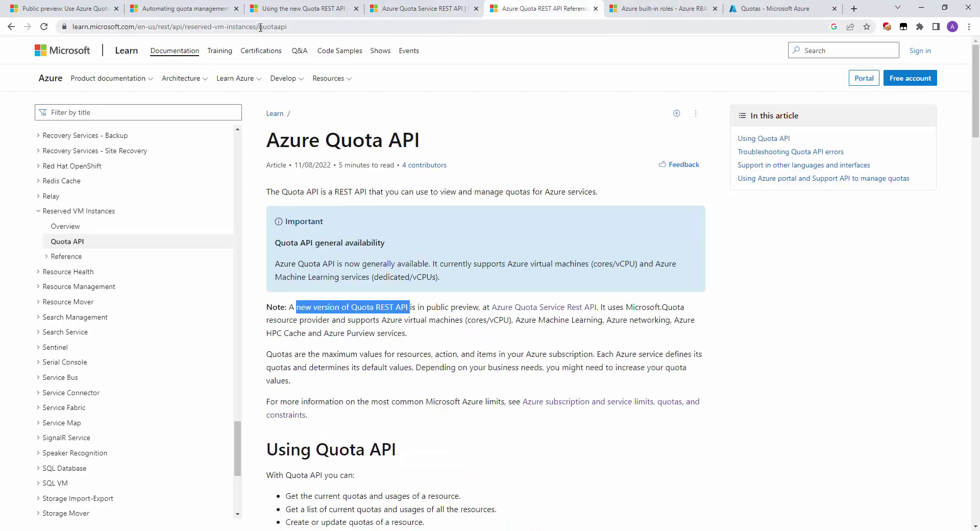
{"action": "left_click", "coordinate": [420, 7]}
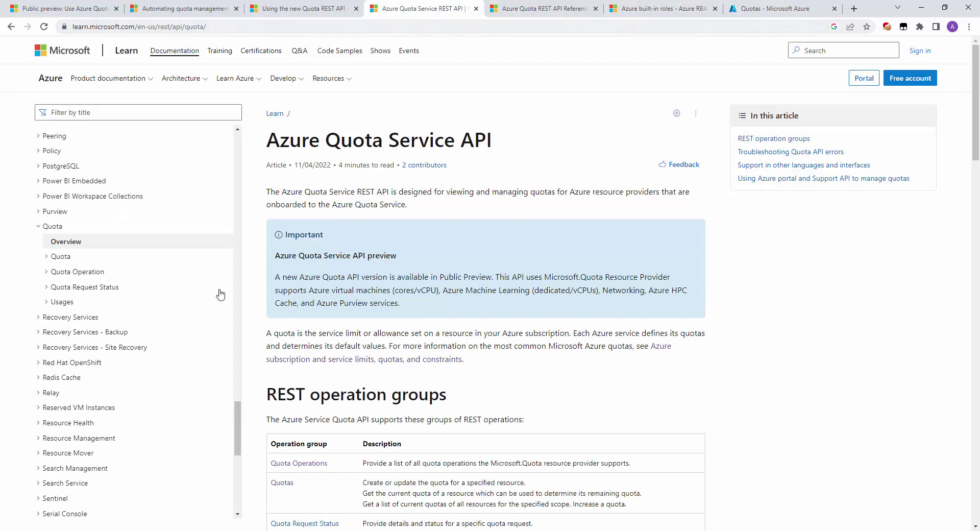
{"action": "left_click_drag", "start_coordinate": [398, 256], "coordinate": [275, 257]}
Revisit the public preview announcement, and highlight "Public Preview" in the Azure Quota Service API page's Important note.
{"action": "left_click", "coordinate": [60, 8]}
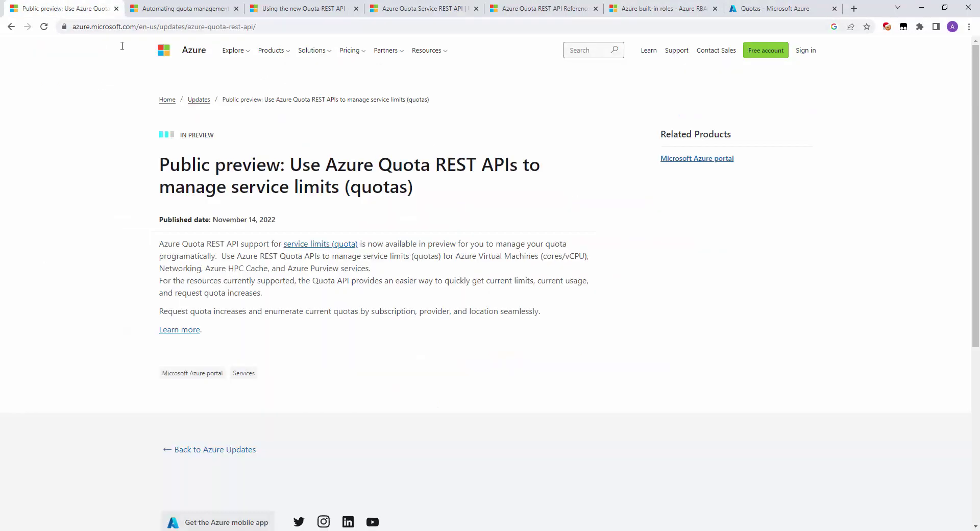
{"action": "left_click", "coordinate": [428, 10]}
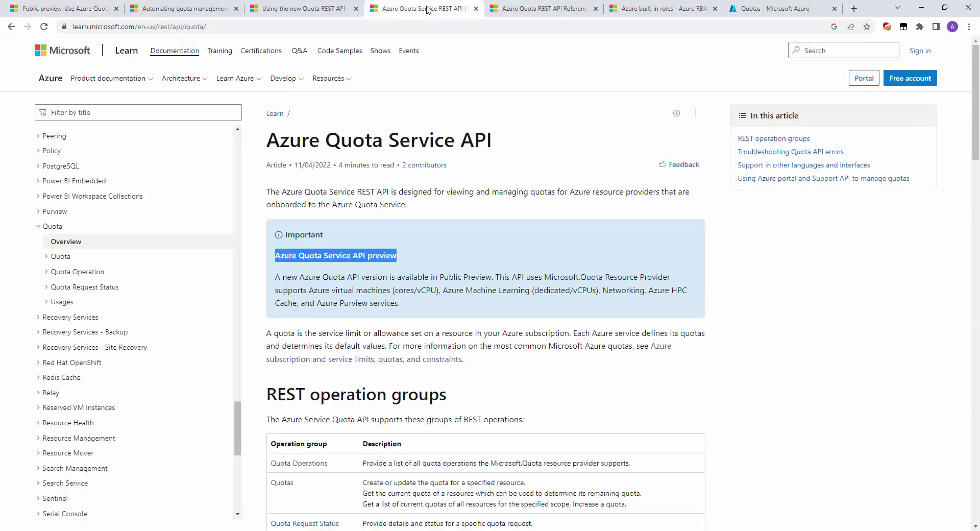
{"action": "left_click", "coordinate": [494, 304]}
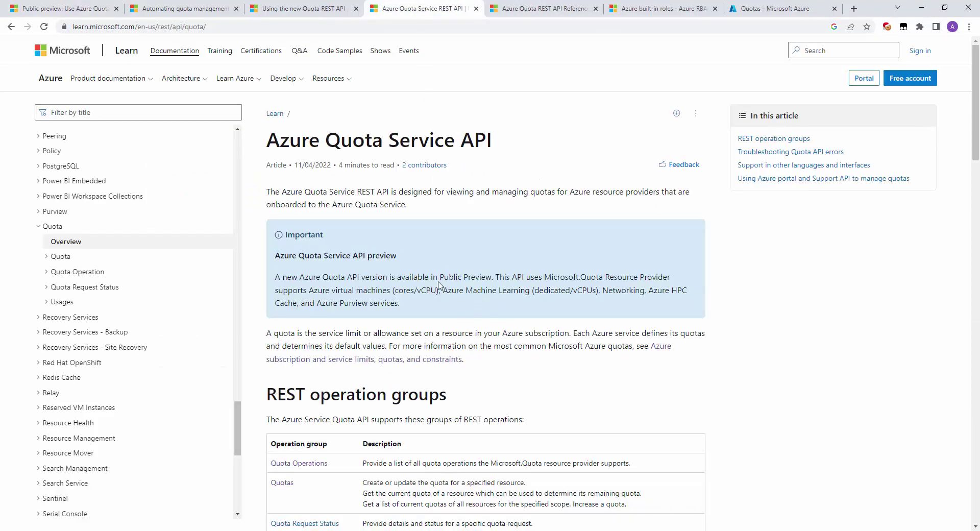
{"action": "left_click_drag", "start_coordinate": [440, 277], "coordinate": [487, 275]}
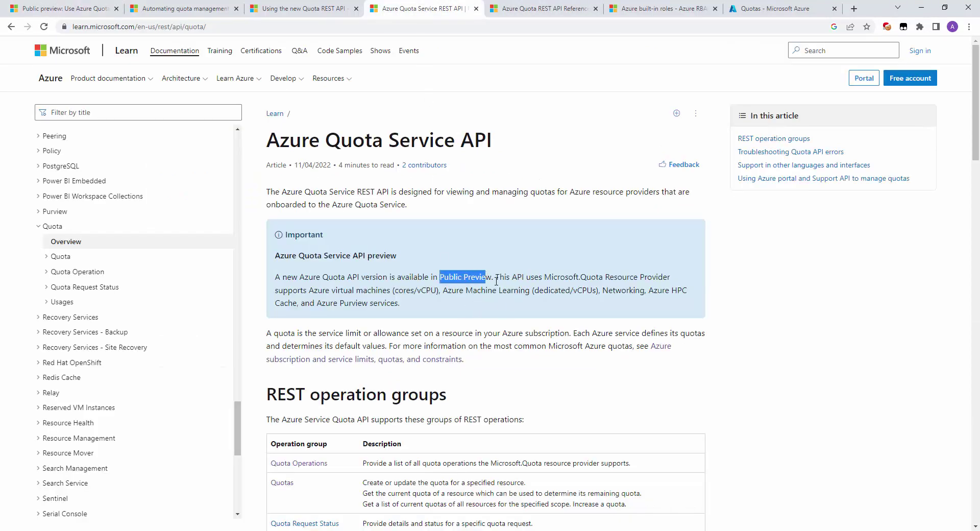
On the Azure Quota Service API page, highlight "Networking" in the Important note and "Microsoft.Quota" in the provider registration command.
{"action": "double_click", "coordinate": [620, 290]}
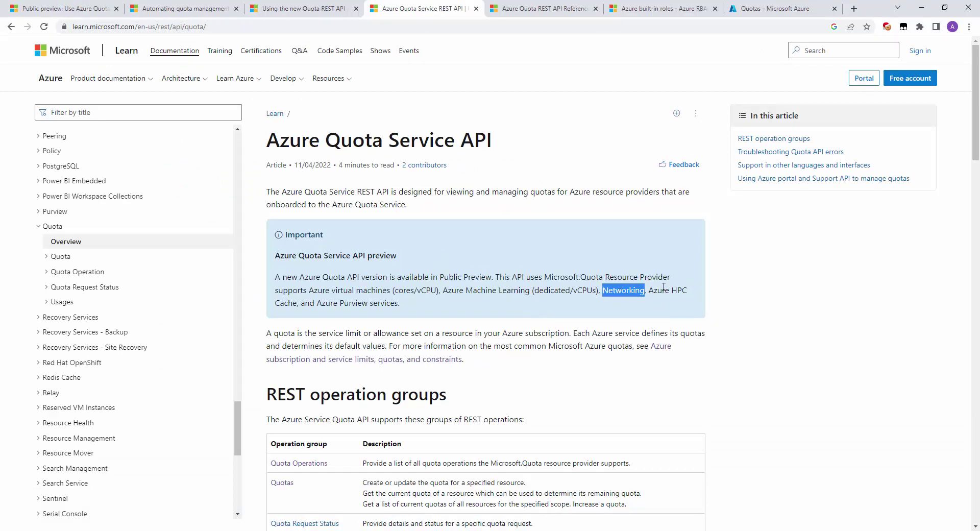
{"action": "scroll", "coordinate": [613, 350], "scroll_direction": "down", "scroll_amount": 2}
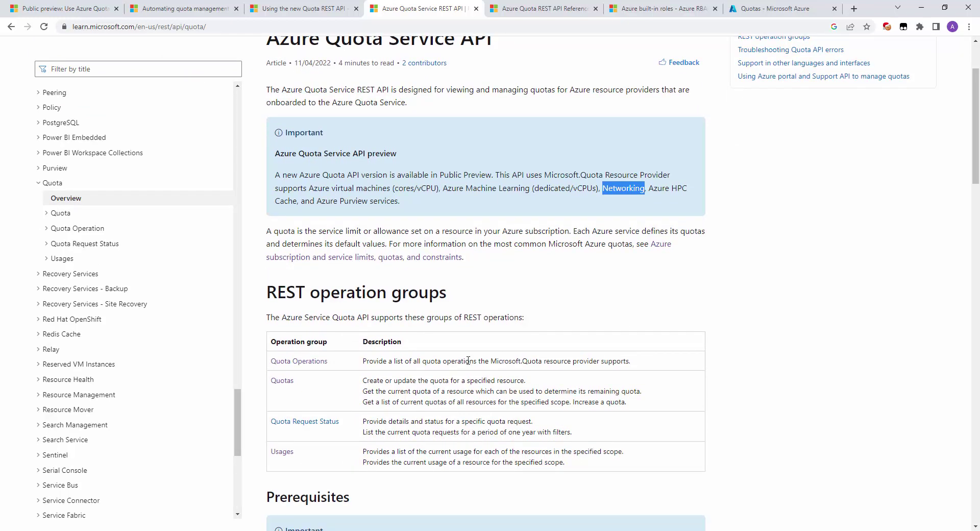
{"action": "scroll", "coordinate": [455, 412], "scroll_direction": "down", "scroll_amount": 5}
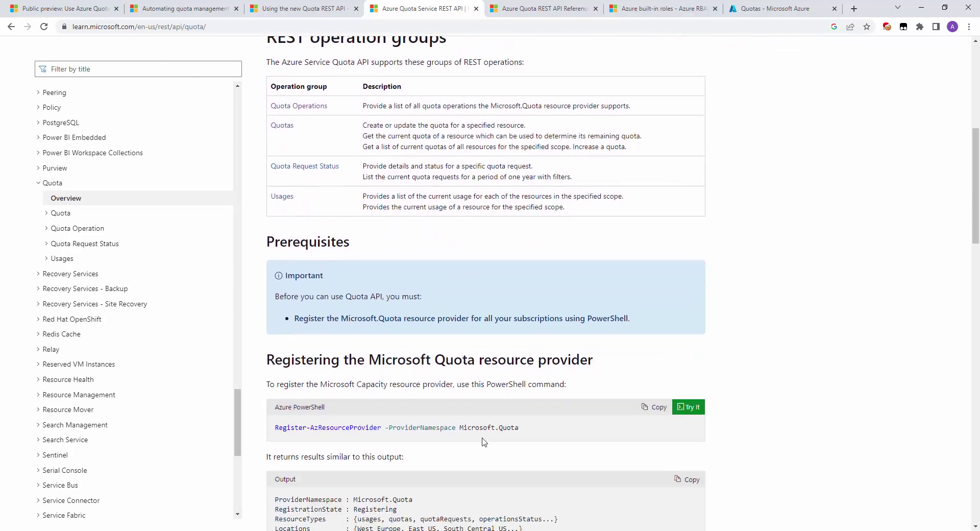
{"action": "left_click_drag", "start_coordinate": [524, 428], "coordinate": [459, 430]}
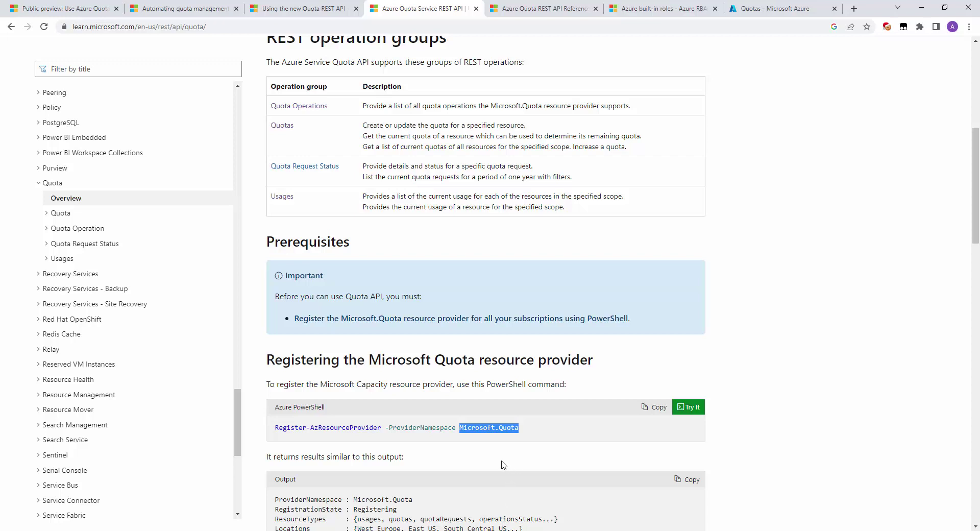
Review the throttling and troubleshooting sections, and mark "Microsoft.Capacity" in the MissingRegistration row of the error table.
{"action": "scroll", "coordinate": [483, 446], "scroll_direction": "down", "scroll_amount": 2}
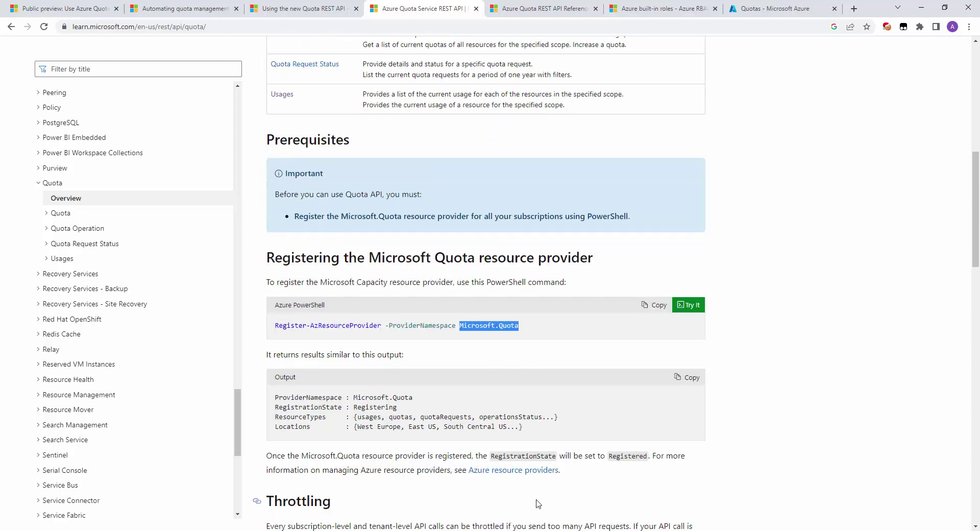
{"action": "scroll", "coordinate": [538, 504], "scroll_direction": "down", "scroll_amount": 4}
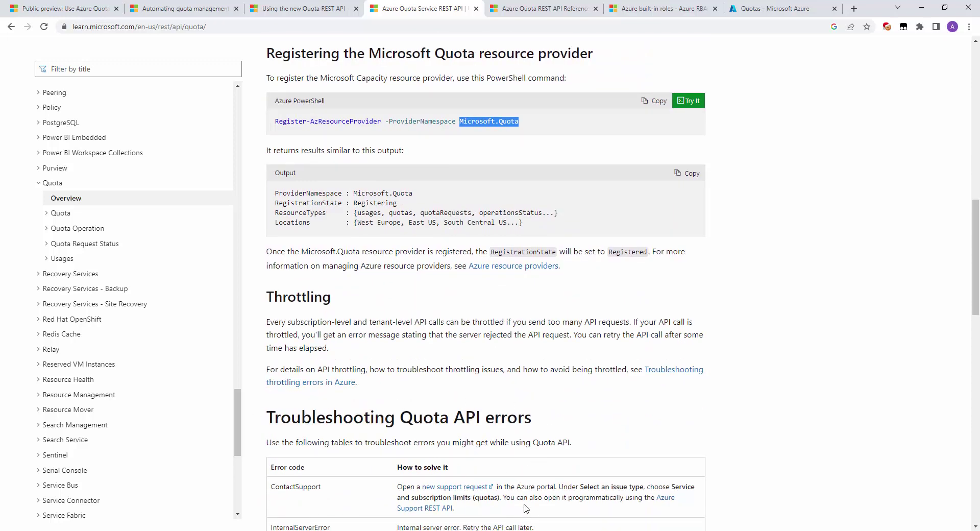
{"action": "scroll", "coordinate": [526, 508], "scroll_direction": "down", "scroll_amount": 2}
{"action": "scroll", "coordinate": [526, 506], "scroll_direction": "down", "scroll_amount": 3}
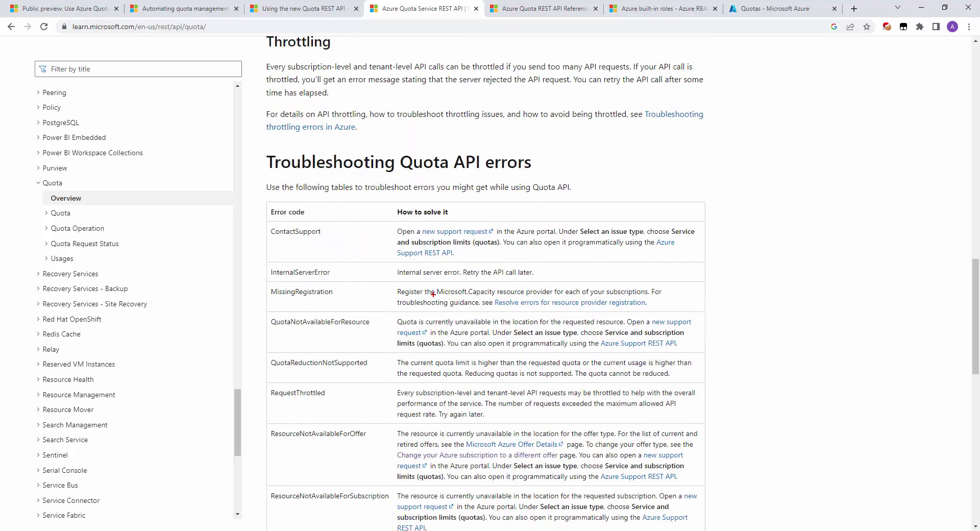
{"action": "left_click_drag", "start_coordinate": [433, 294], "coordinate": [470, 294]}
{"action": "key", "text": "Escape"}
{"action": "left_click_drag", "start_coordinate": [499, 294], "coordinate": [500, 295]}
Review the remaining error codes and the list of language-specific Azure SDKs, and return to the page's beginning.
{"action": "scroll", "coordinate": [571, 440], "scroll_direction": "down", "scroll_amount": 2}
{"action": "scroll", "coordinate": [574, 452], "scroll_direction": "down", "scroll_amount": 5}
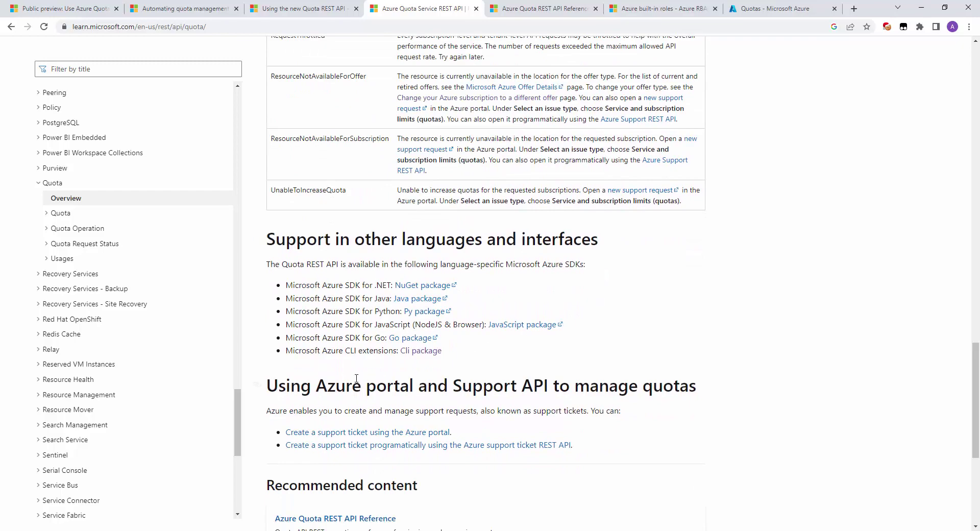
{"action": "scroll", "coordinate": [384, 280], "scroll_direction": "up", "scroll_amount": 20}
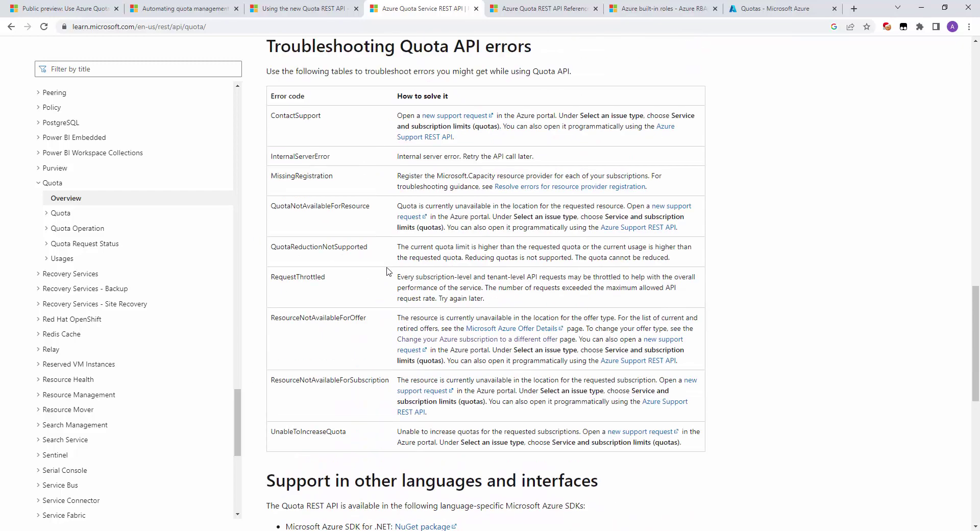
{"action": "scroll", "coordinate": [386, 271], "scroll_direction": "up", "scroll_amount": 10}
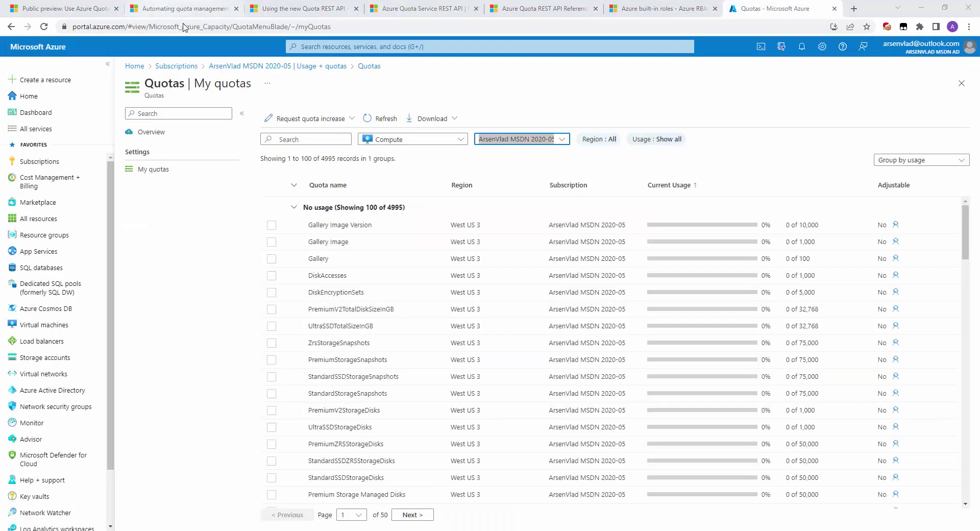
Revisit the "Using the new Quota REST API" blog post and the preview page, and review the Azure Quota API article's prerequisites.
{"action": "left_click", "coordinate": [295, 13]}
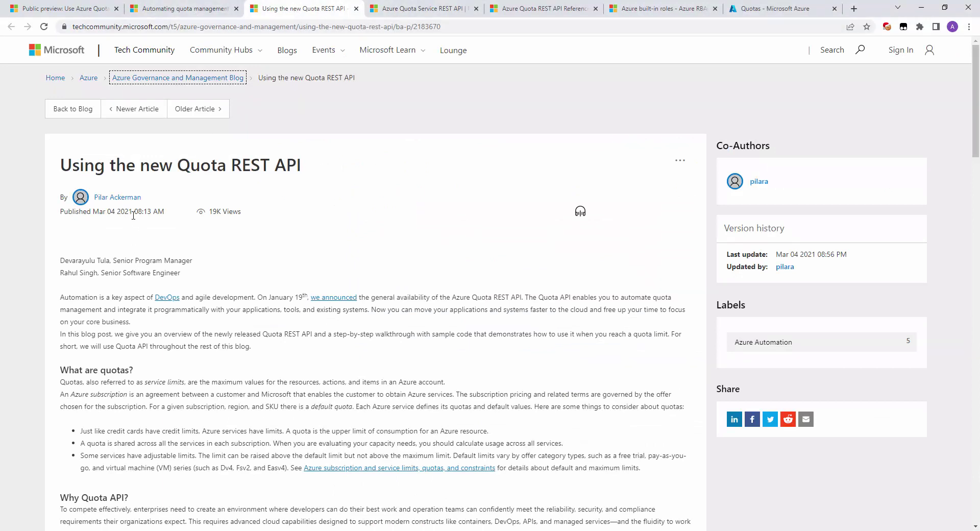
{"action": "left_click", "coordinate": [446, 9]}
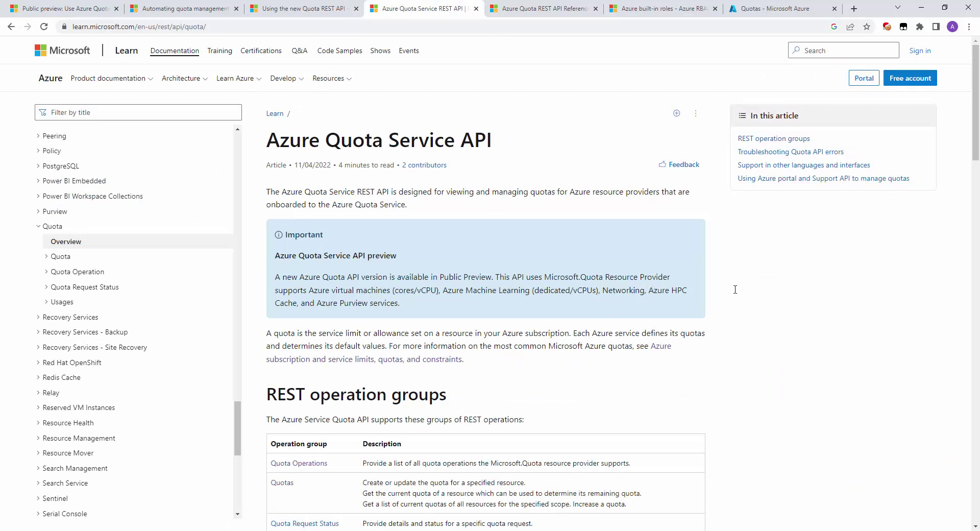
{"action": "left_click", "coordinate": [557, 10]}
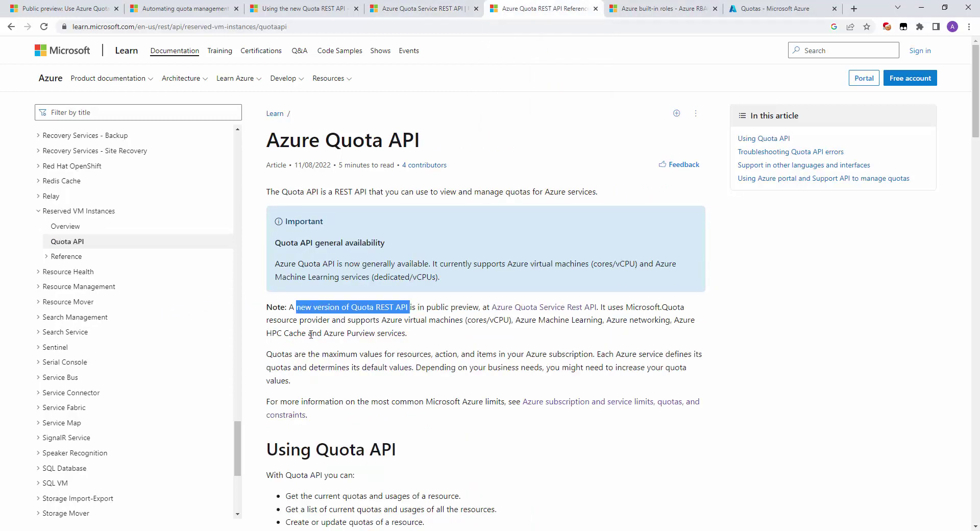
{"action": "scroll", "coordinate": [529, 426], "scroll_direction": "down", "scroll_amount": 6}
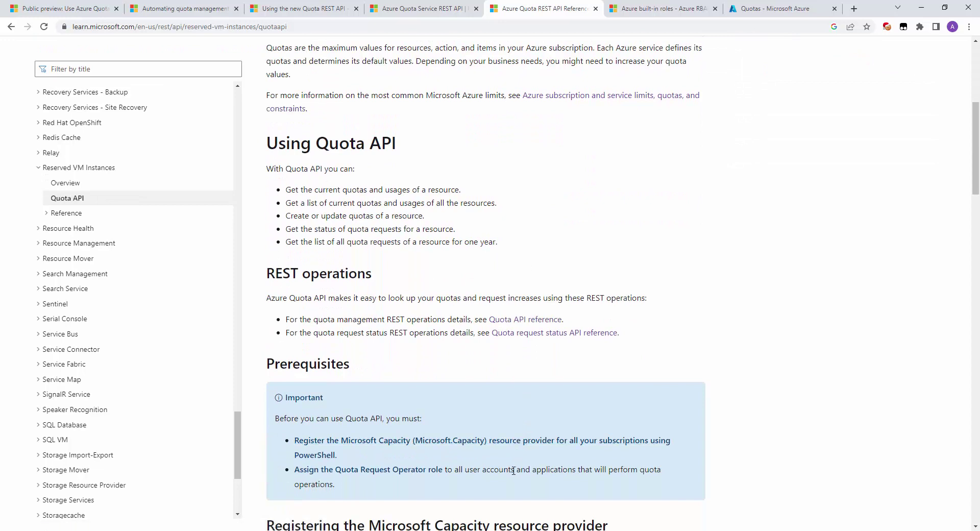
{"action": "scroll", "coordinate": [520, 475], "scroll_direction": "down", "scroll_amount": 1}
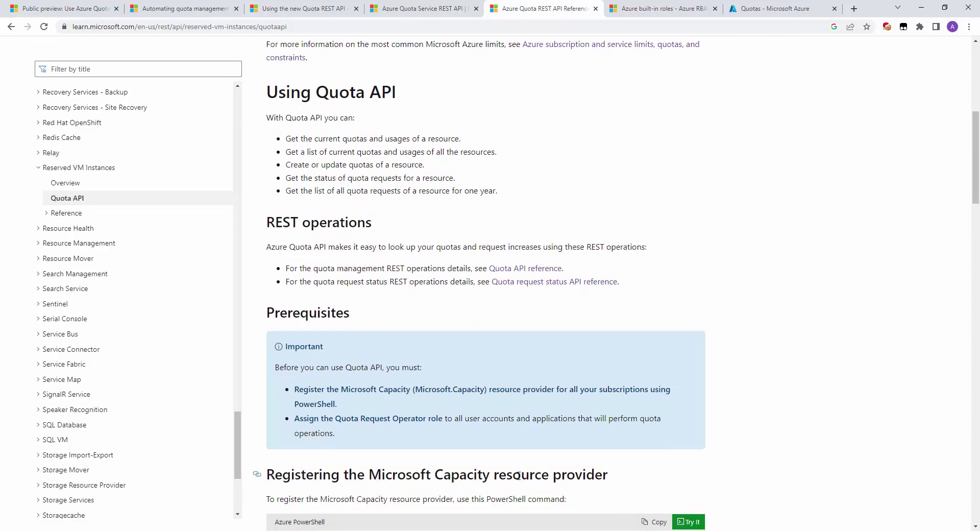
{"action": "scroll", "coordinate": [519, 476], "scroll_direction": "down", "scroll_amount": 5}
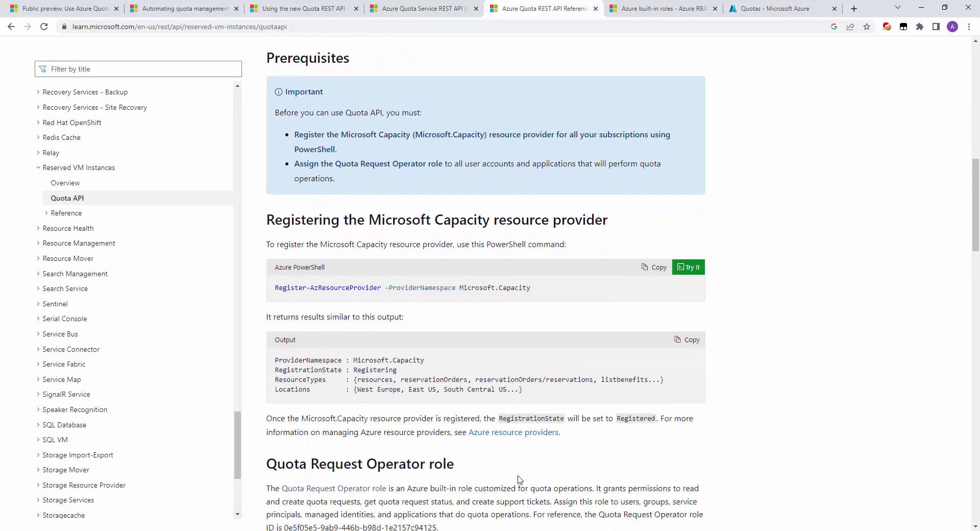
Expand Reference and its Quota group under Reserved VM Instances in the article's contents tree.
{"action": "scroll", "coordinate": [519, 479], "scroll_direction": "down", "scroll_amount": 1}
{"action": "left_click", "coordinate": [46, 213]}
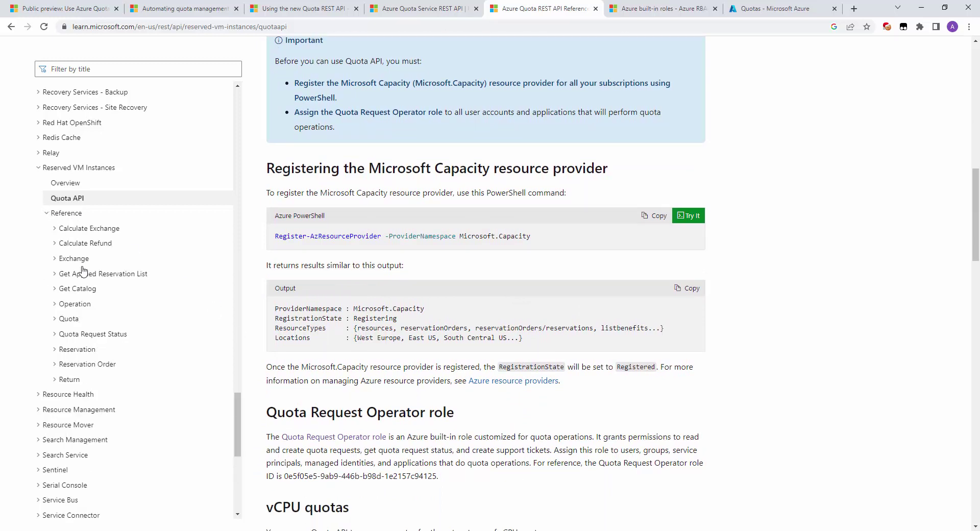
{"action": "left_click", "coordinate": [55, 320]}
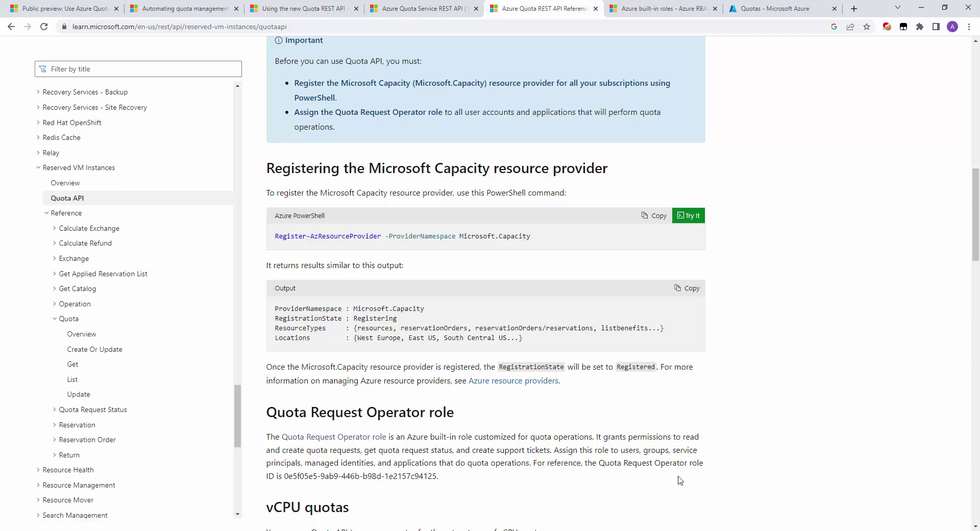
View the Quota Request Operator role in the Azure built-in roles article, mark its Microsoft.Capacity actions, and clear the marking.
{"action": "scroll", "coordinate": [680, 480], "scroll_direction": "down", "scroll_amount": 1}
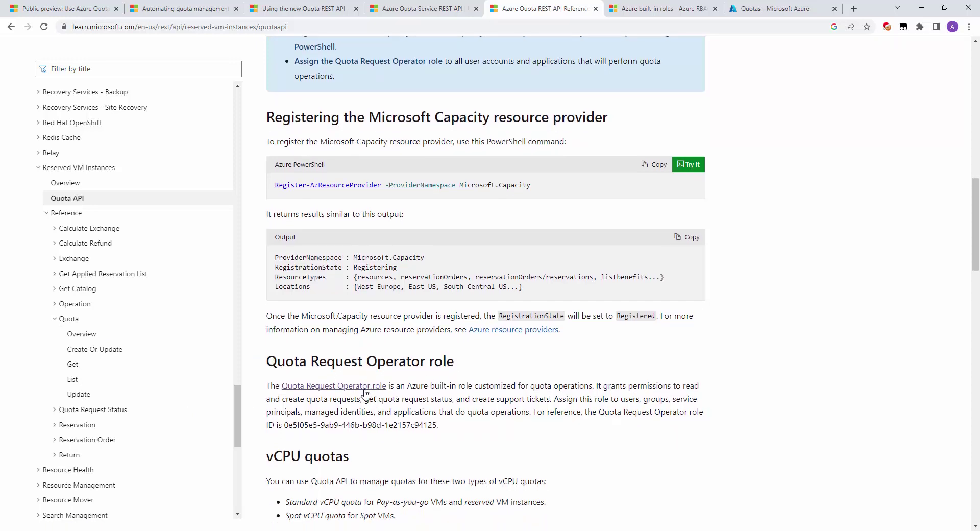
{"action": "left_click", "coordinate": [673, 7]}
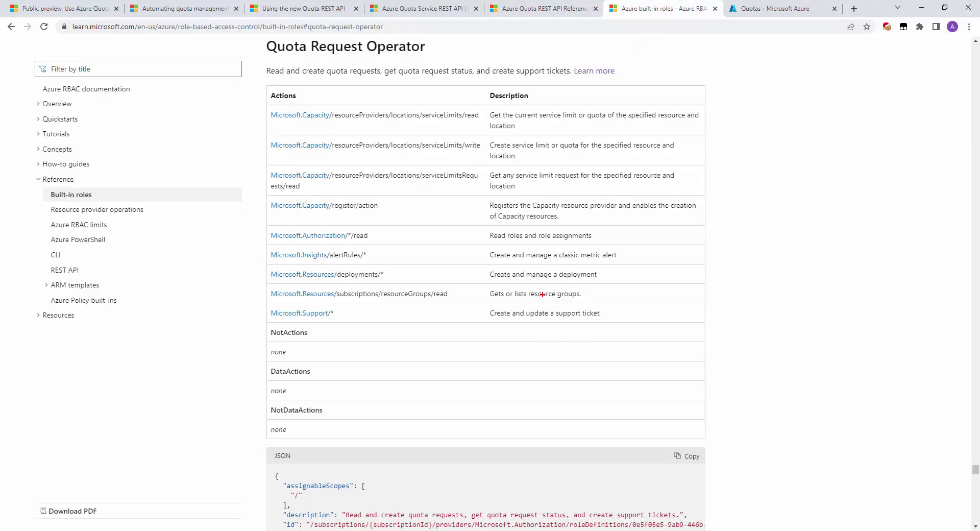
{"action": "mouse_move", "coordinate": [261, 100]}
{"action": "left_mouse_down"}
{"action": "mouse_move", "coordinate": [361, 182]}
{"action": "mouse_move", "coordinate": [373, 220]}
{"action": "mouse_move", "coordinate": [392, 220]}
{"action": "left_mouse_up"}
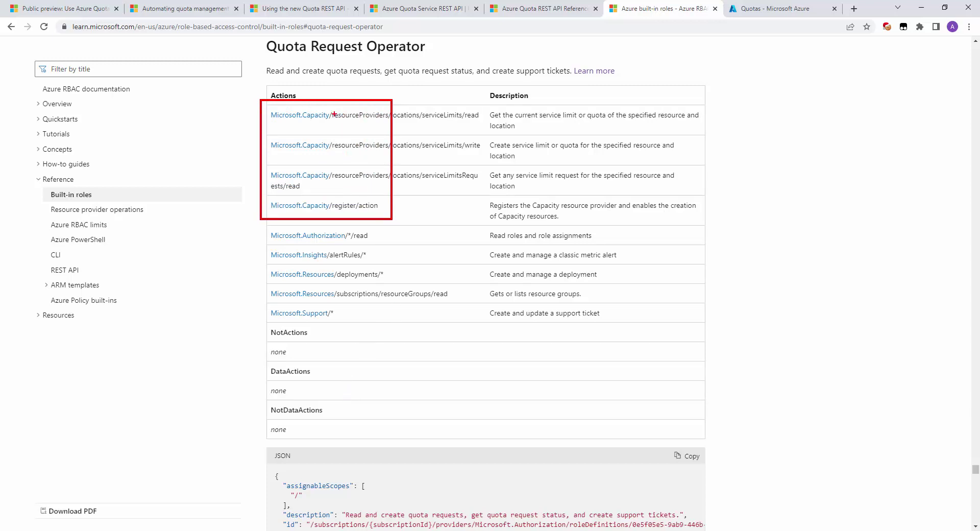
{"action": "key", "text": "Escape"}
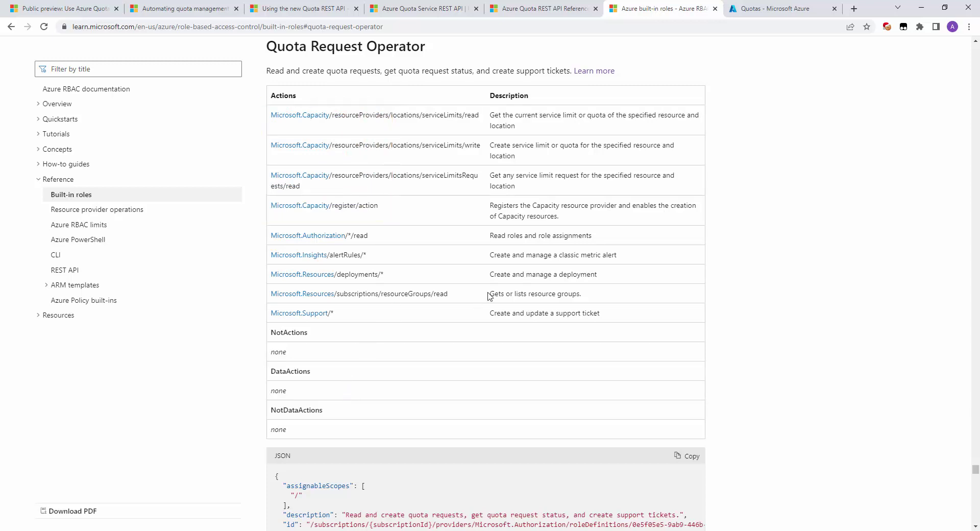
In the Azure portal's Cloud Shell, run "az account get-access-token --resource-type arm" and enlarge the terminal pane.
{"action": "left_click", "coordinate": [754, 14]}
{"action": "left_click", "coordinate": [761, 47]}
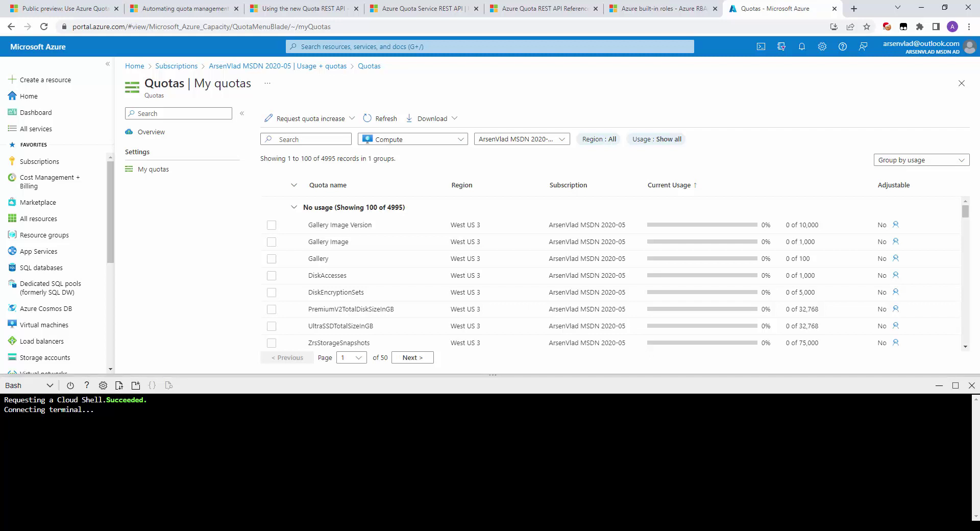
{"action": "key", "text": "ctrl+v"}
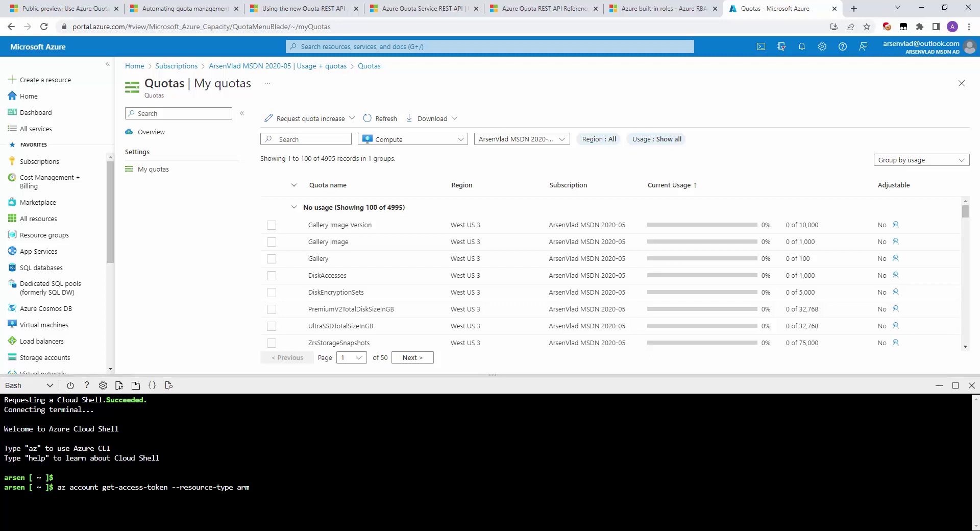
{"action": "key", "text": "Return"}
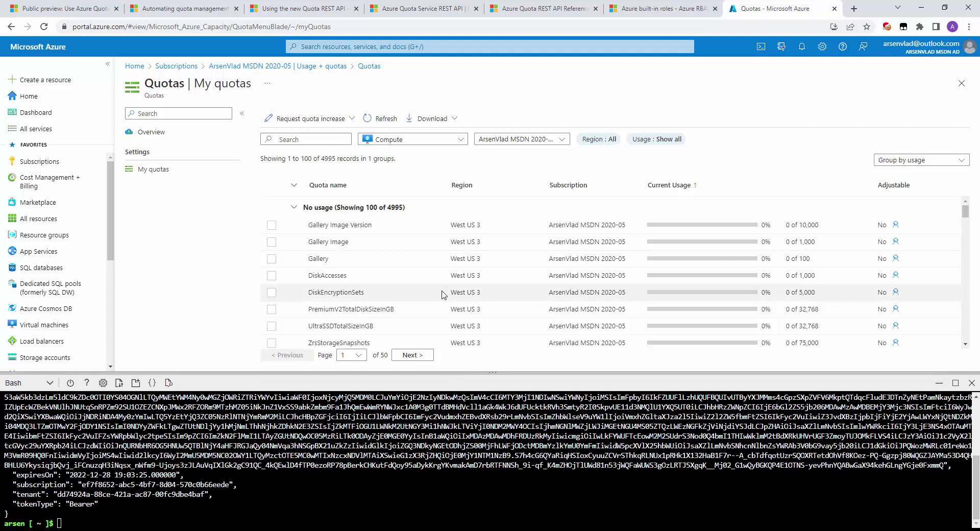
{"action": "left_click_drag", "start_coordinate": [444, 373], "coordinate": [451, 454]}
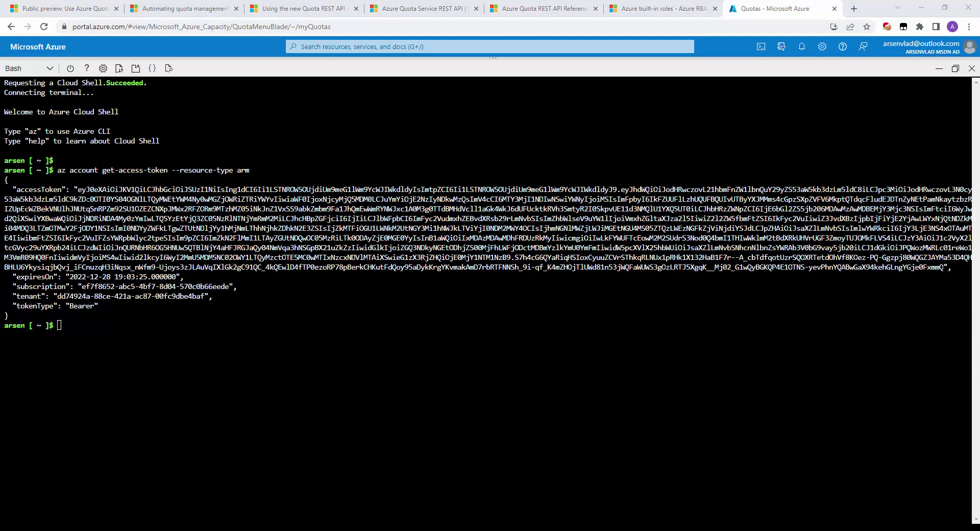
Copy the full accessToken value, without its quotes, from the Cloud Shell output.
{"action": "left_click_drag", "start_coordinate": [76, 189], "coordinate": [943, 267]}
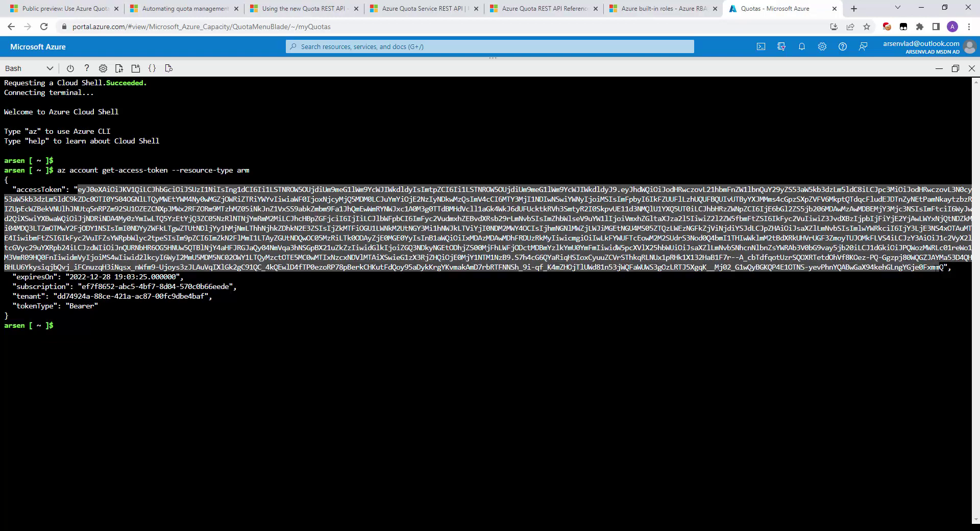
{"action": "left_click", "coordinate": [946, 266]}
{"action": "left_click_drag", "start_coordinate": [943, 267], "coordinate": [81, 189]}
{"action": "left_click", "coordinate": [78, 190]}
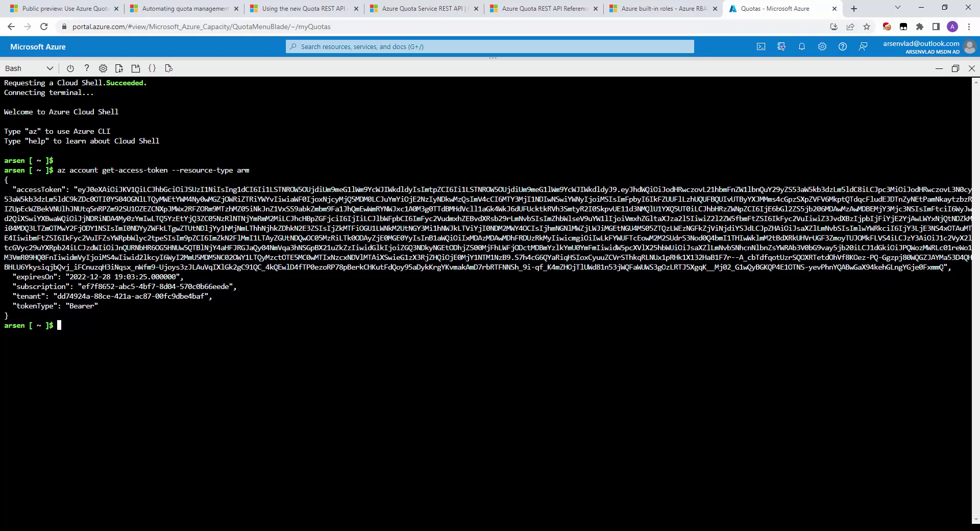
Switch to Postman, expand the Azure Quota (Microsoft.Capacity) collection, and open the Azure Quota environment.
{"action": "key", "text": "alt+Tab"}
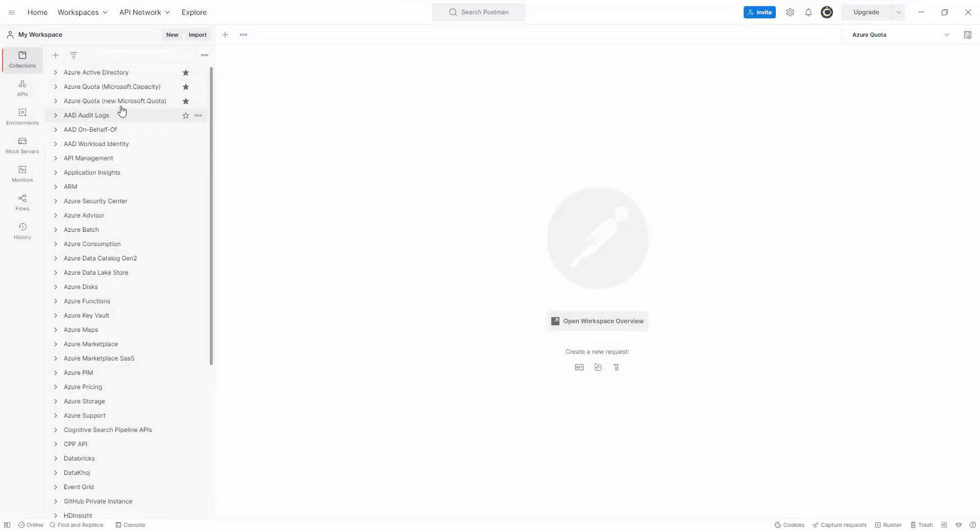
{"action": "left_click", "coordinate": [55, 88]}
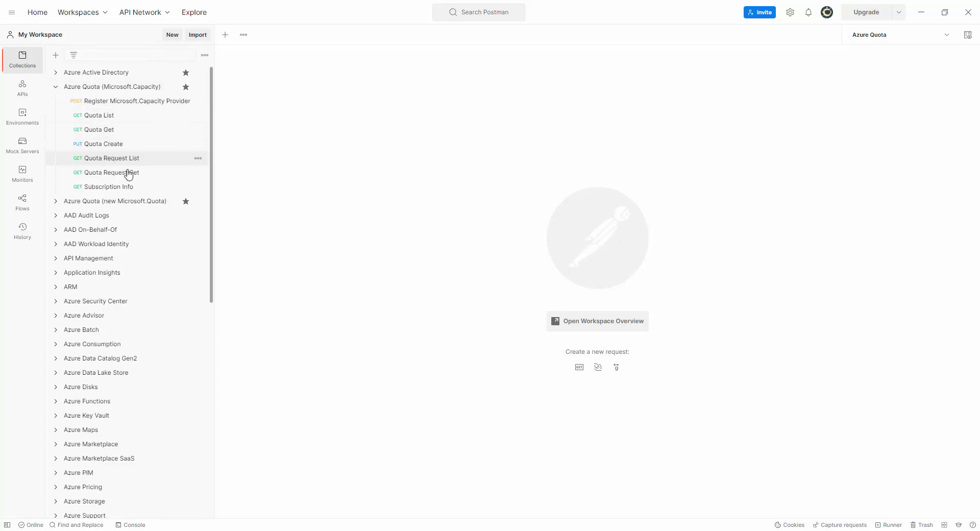
{"action": "left_click", "coordinate": [22, 117]}
{"action": "left_click", "coordinate": [97, 145]}
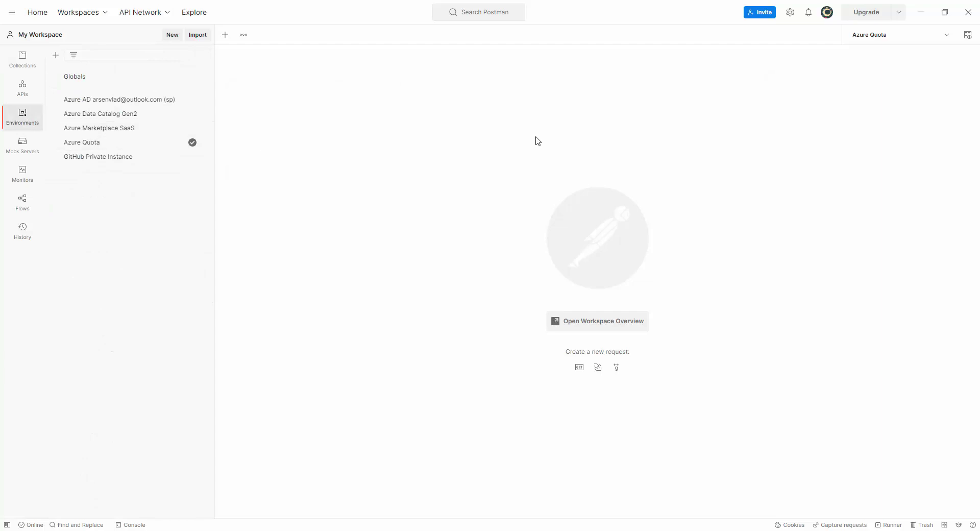
Replace the access_token variable's current value with the copied access token, save and close the environment, and return to the collections.
{"action": "left_click", "coordinate": [752, 96]}
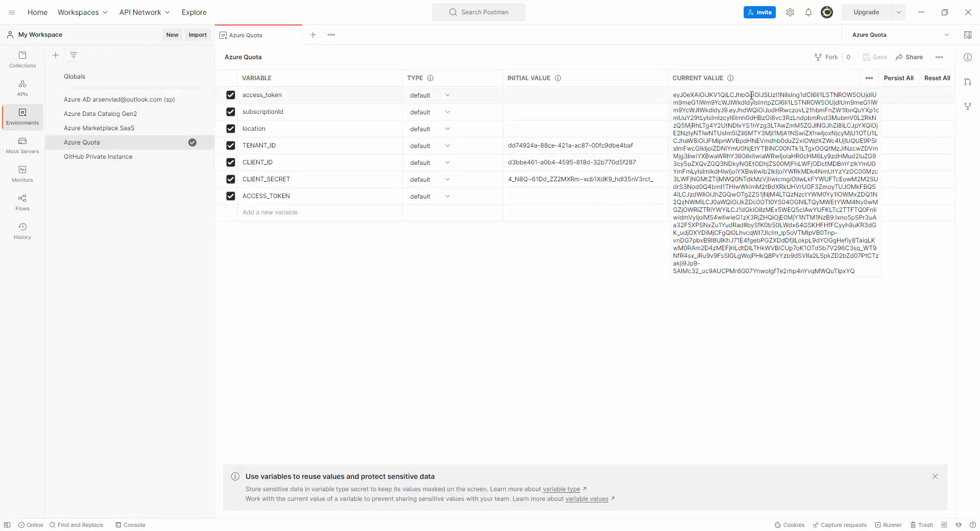
{"action": "key", "text": "ctrl+a"}
{"action": "key", "text": "BackSpace"}
{"action": "key", "text": "ctrl+v"}
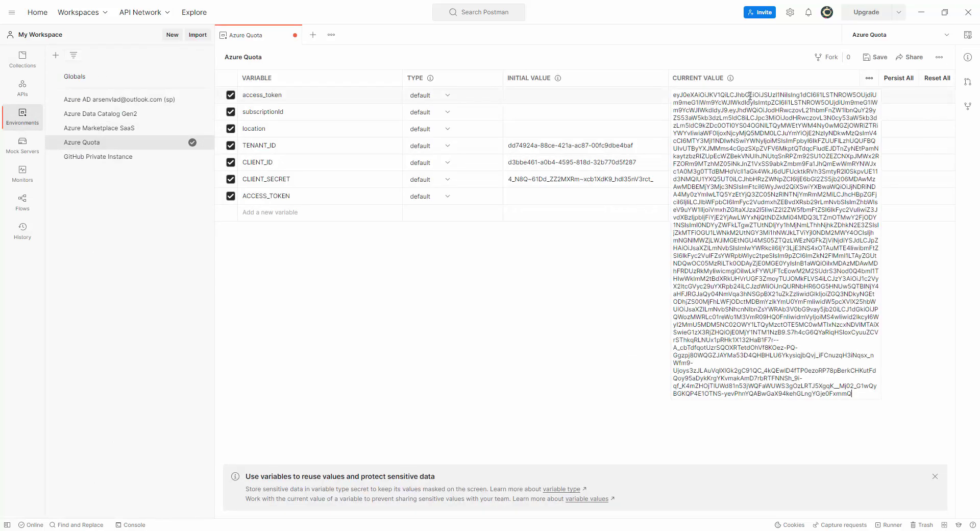
{"action": "left_click", "coordinate": [586, 338]}
{"action": "left_click", "coordinate": [876, 56]}
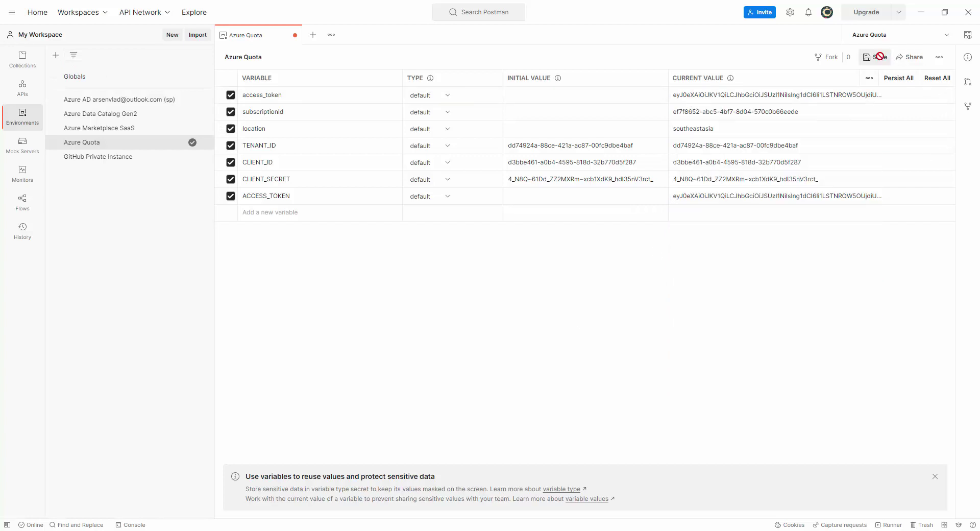
{"action": "left_click", "coordinate": [294, 34]}
{"action": "left_click", "coordinate": [24, 60]}
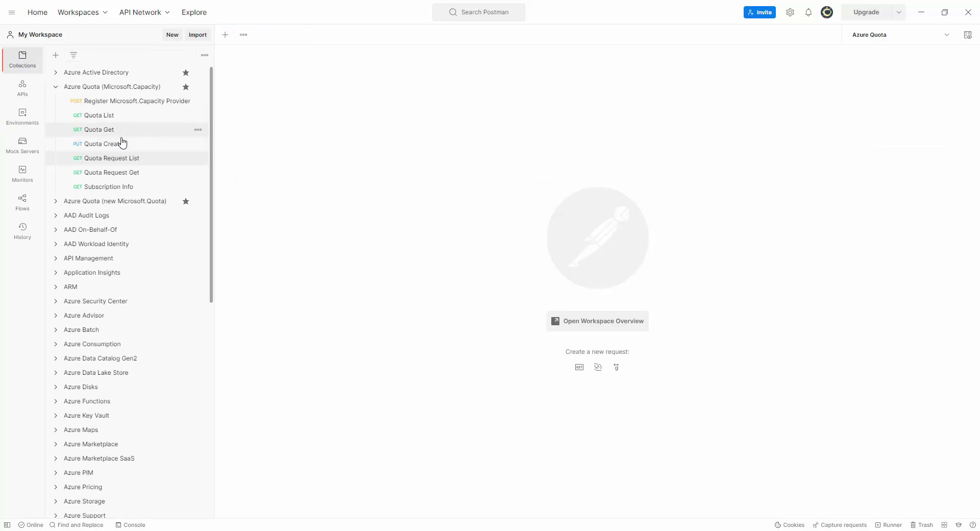
Open the Quota List request in the Azure Quota (Microsoft.Capacity) collection and examine the provider path in its URL.
{"action": "left_click", "coordinate": [148, 117]}
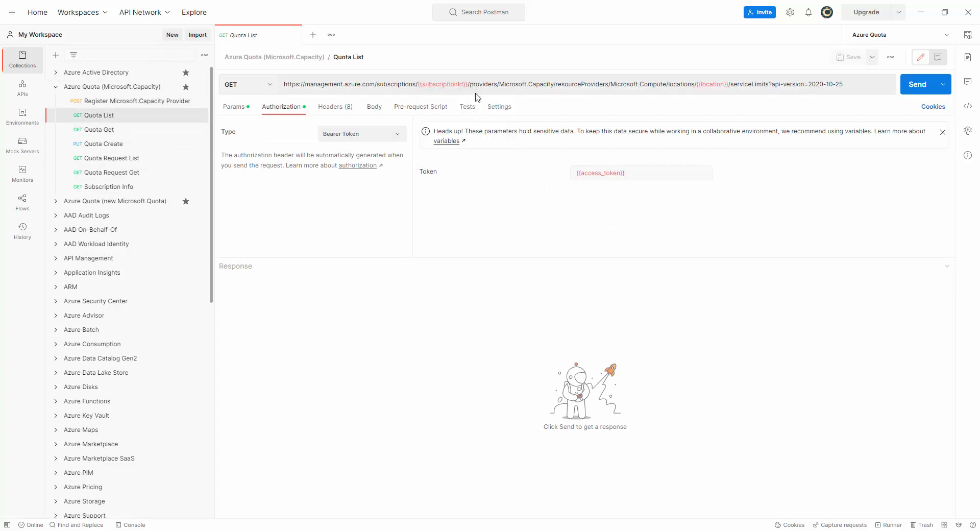
{"action": "mouse_move", "coordinate": [607, 175]}
{"action": "mouse_move", "coordinate": [463, 77]}
{"action": "left_mouse_down"}
{"action": "mouse_move", "coordinate": [670, 99]}
{"action": "mouse_move", "coordinate": [770, 94]}
{"action": "left_mouse_up"}
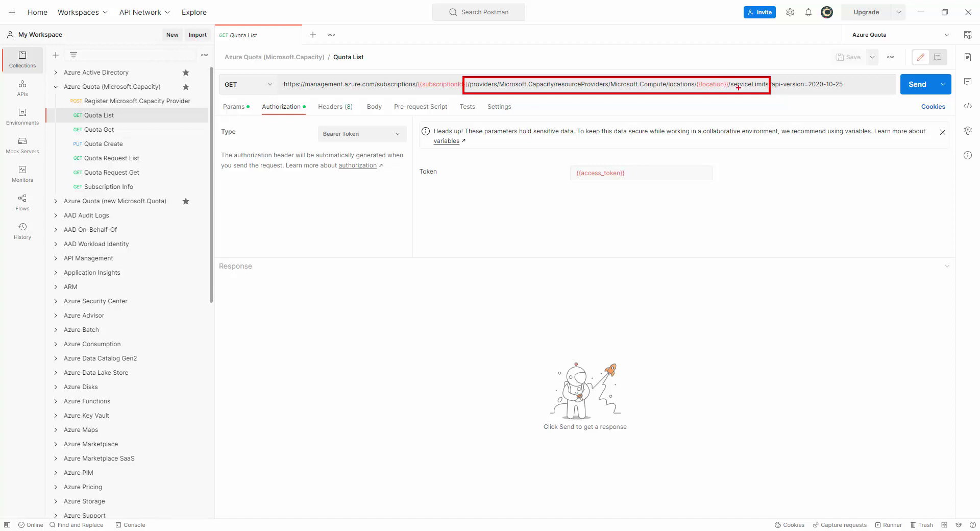
{"action": "key", "text": "Escape"}
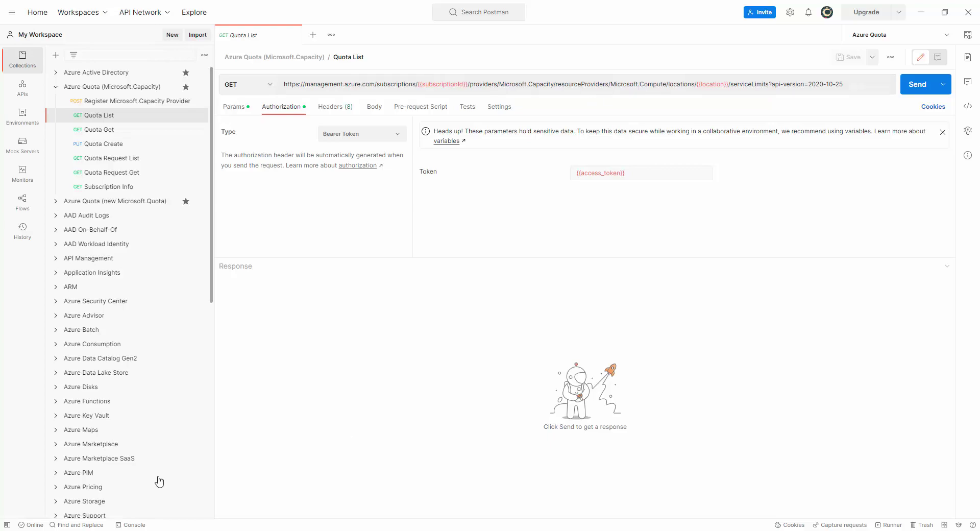
Switch to the browser, open the Quota List reference page, examine the rest of the documented request URL, and return to Postman.
{"action": "key", "text": "alt+Tab"}
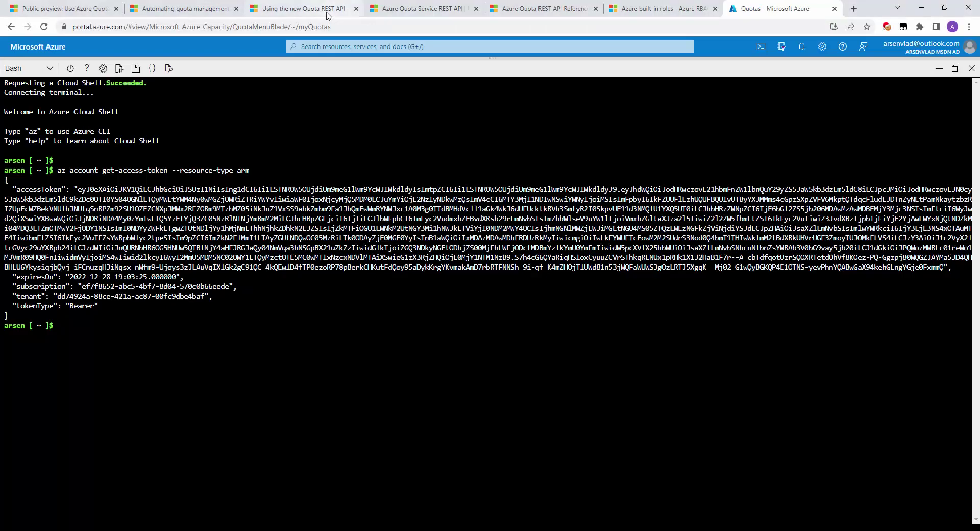
{"action": "left_click", "coordinate": [541, 9]}
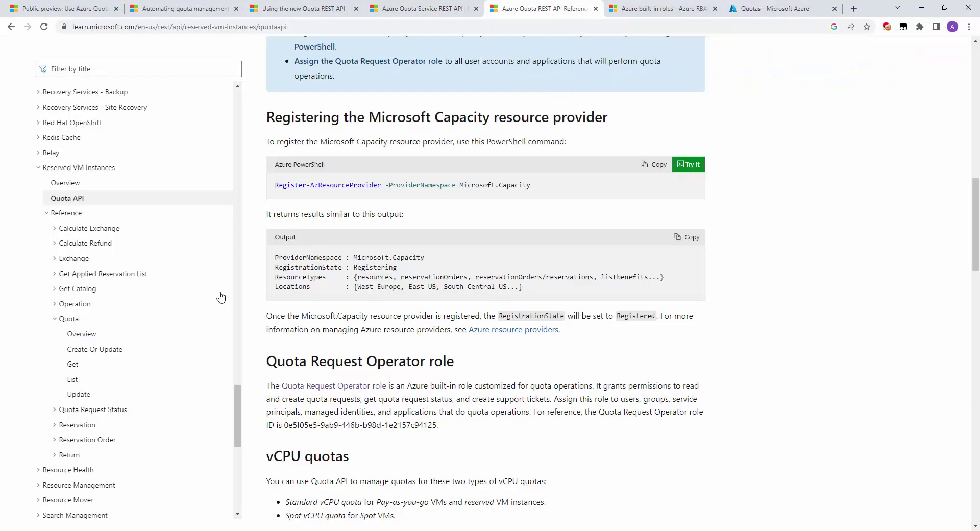
{"action": "left_click", "coordinate": [74, 380]}
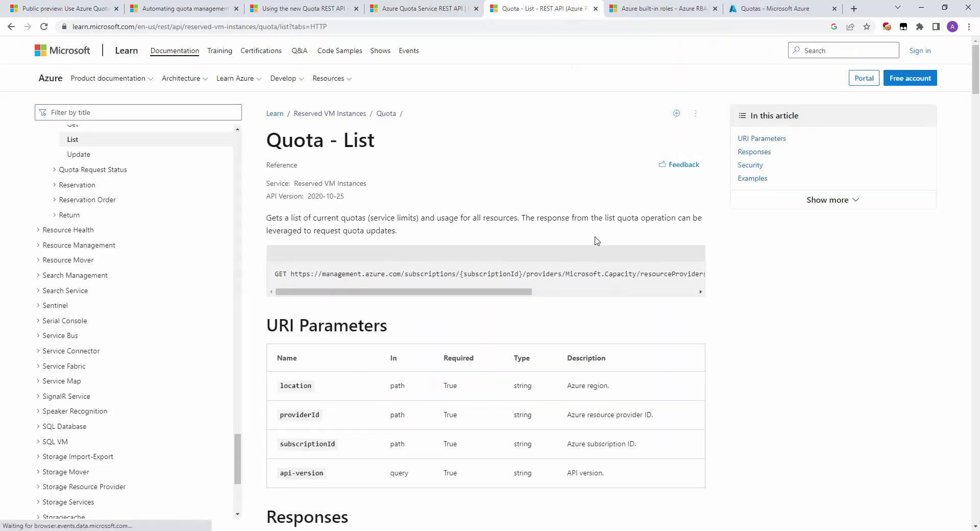
{"action": "left_click_drag", "start_coordinate": [506, 292], "coordinate": [651, 295]}
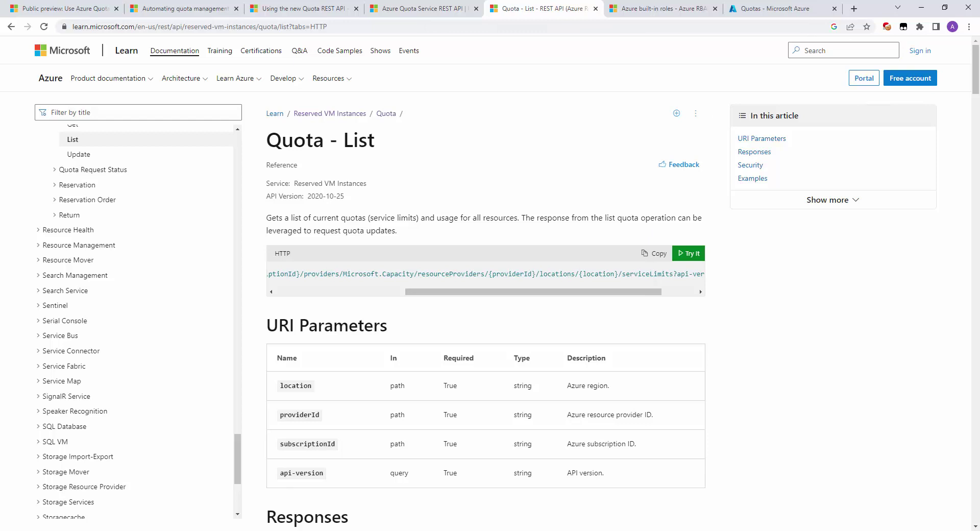
{"action": "key", "text": "alt+Tab"}
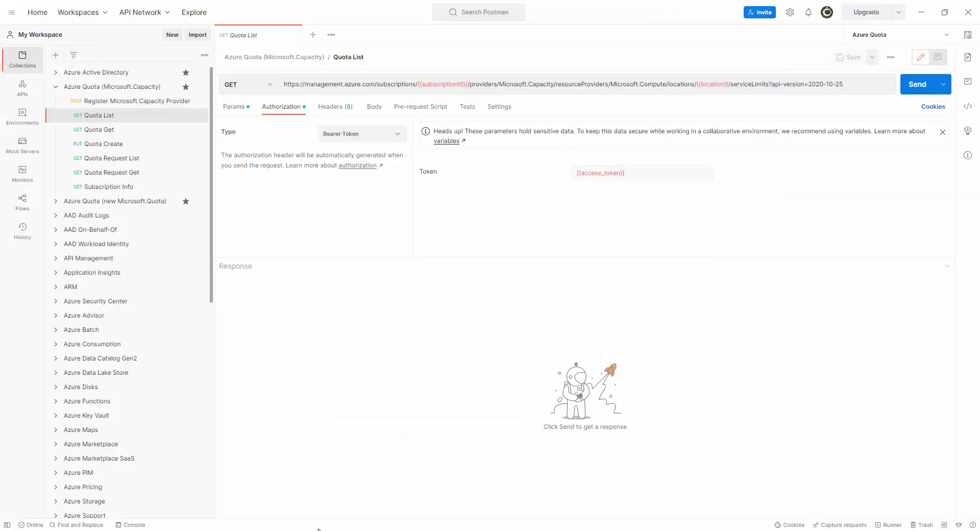
Send the Quota List request, enlarge the response area, and inspect the limit of the Standard A0-A7 family.
{"action": "left_click", "coordinate": [913, 87]}
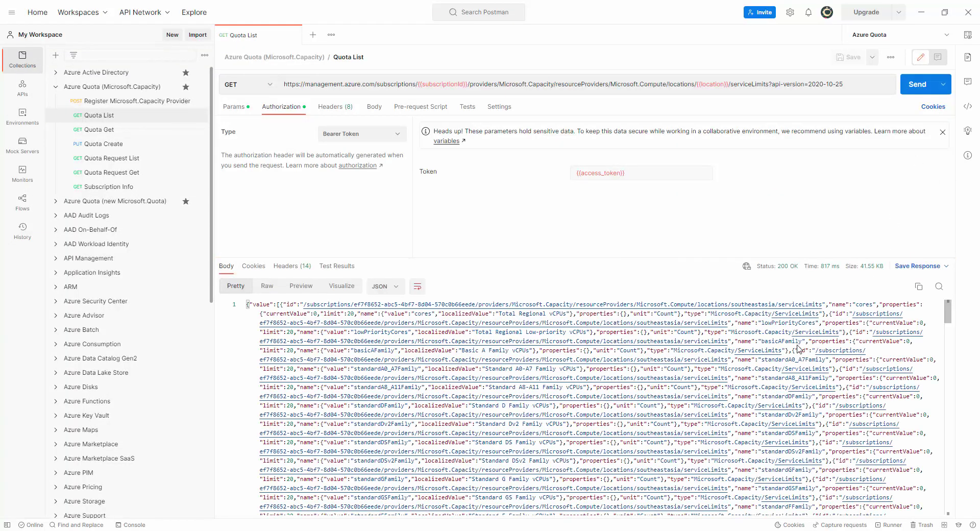
{"action": "left_click_drag", "start_coordinate": [643, 254], "coordinate": [633, 187]}
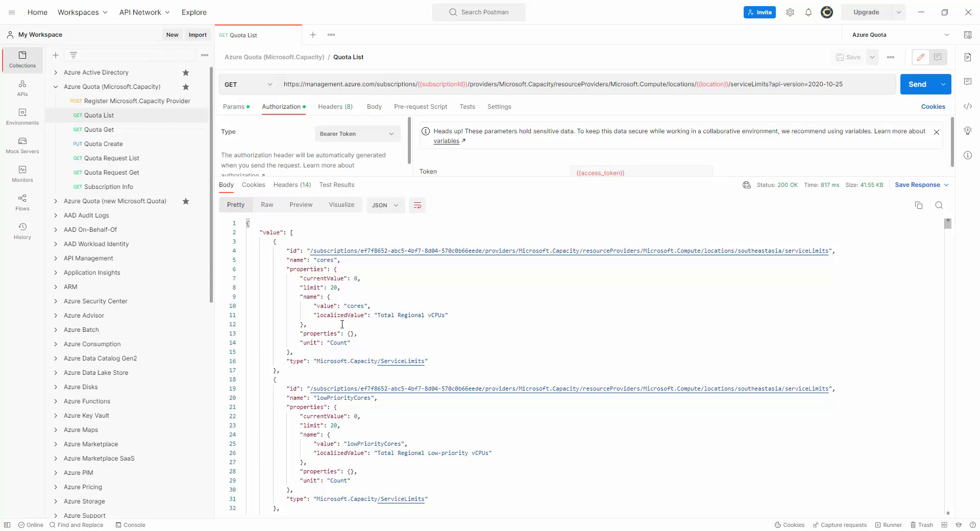
{"action": "scroll", "coordinate": [411, 374], "scroll_direction": "down", "scroll_amount": 6}
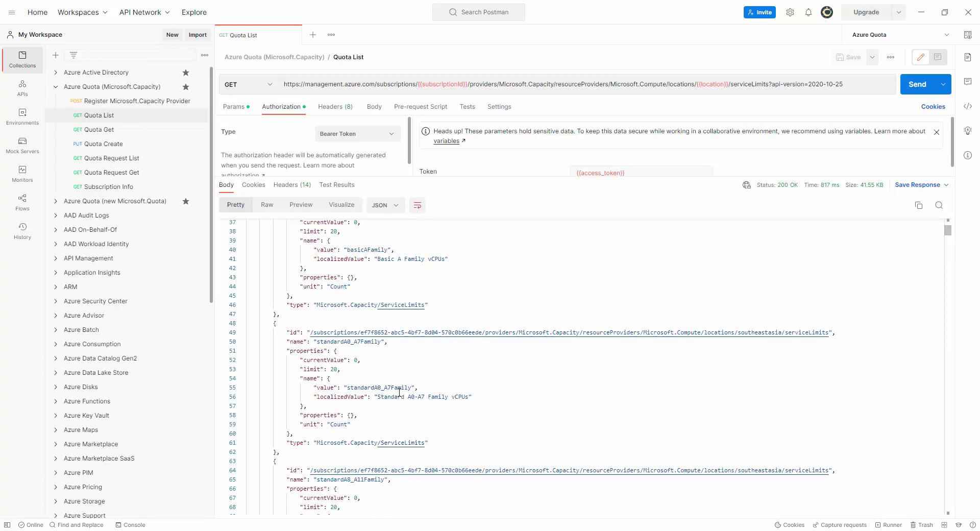
{"action": "double_click", "coordinate": [333, 370]}
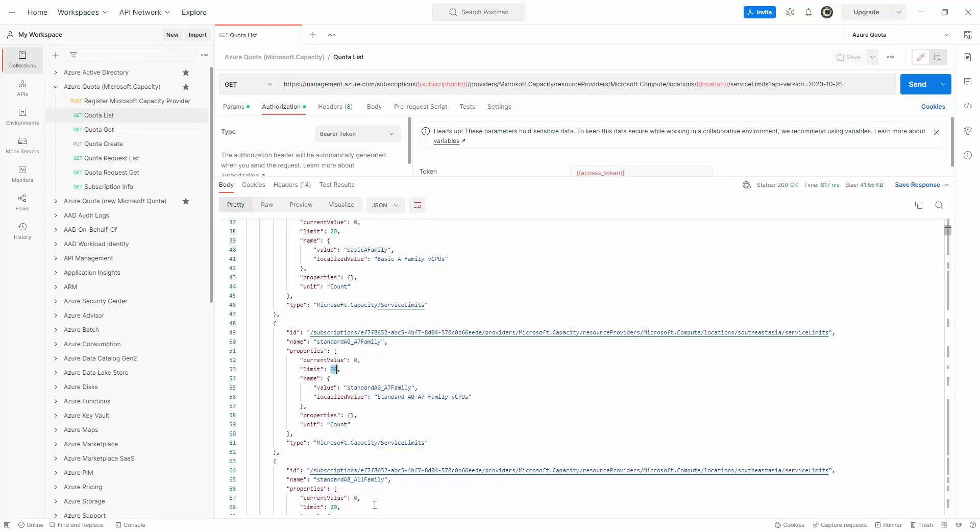
Open and send the Quota Get request for standardDSv5Family, and check which region its location variable uses.
{"action": "left_click", "coordinate": [105, 132]}
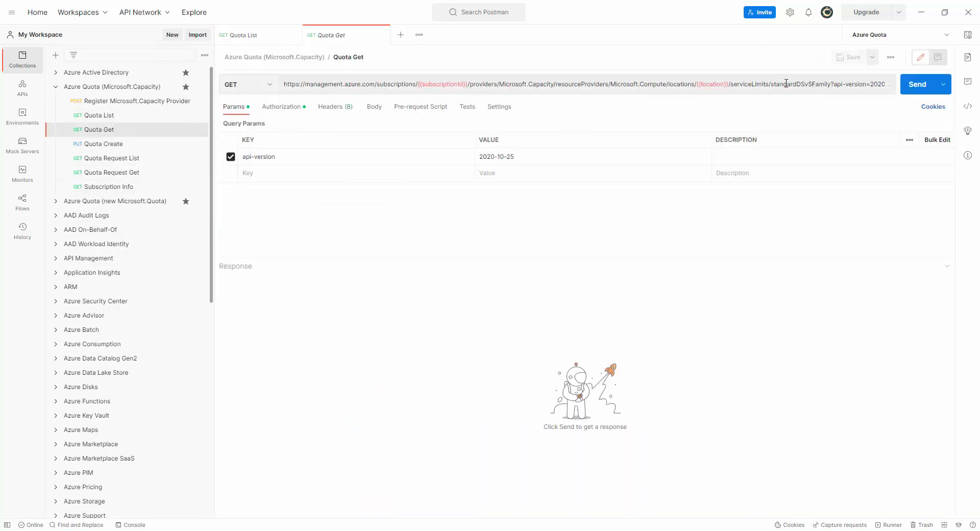
{"action": "left_click", "coordinate": [912, 86]}
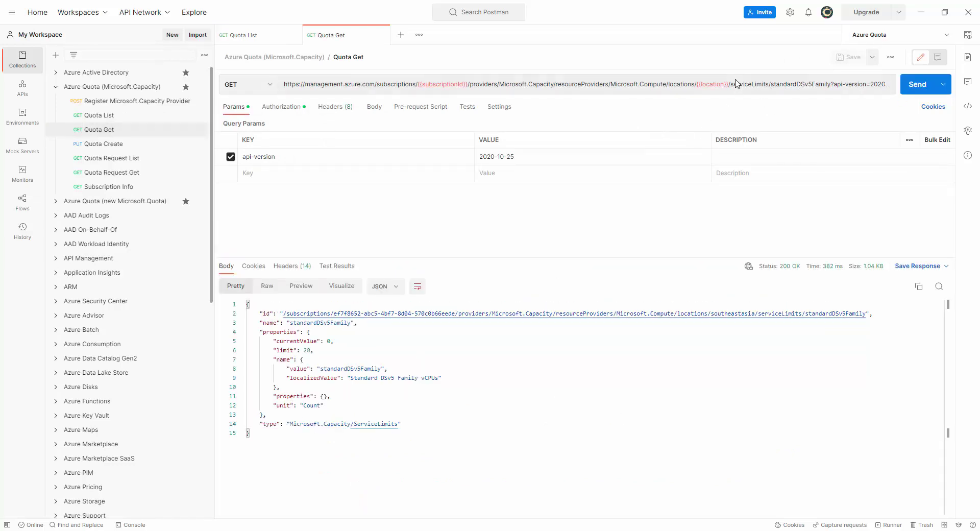
{"action": "mouse_move", "coordinate": [718, 82]}
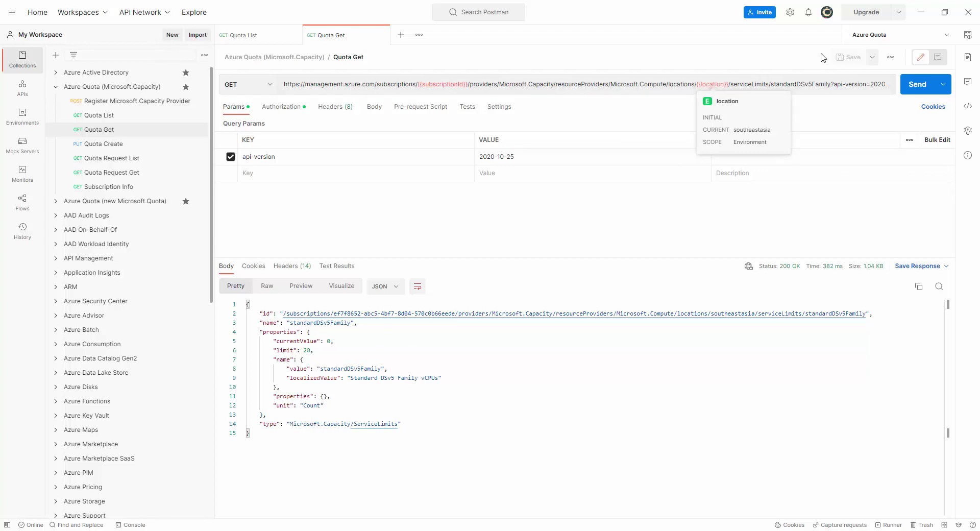
Open the Quota Create request, set the Azure Quota environment's location to westus, save the environment, and return to the request.
{"action": "left_click", "coordinate": [115, 148]}
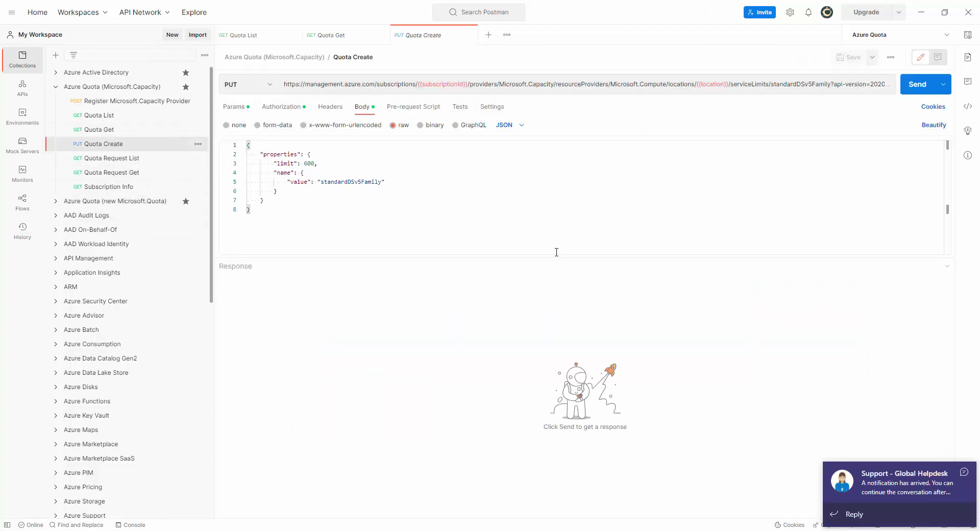
{"action": "left_click", "coordinate": [965, 477]}
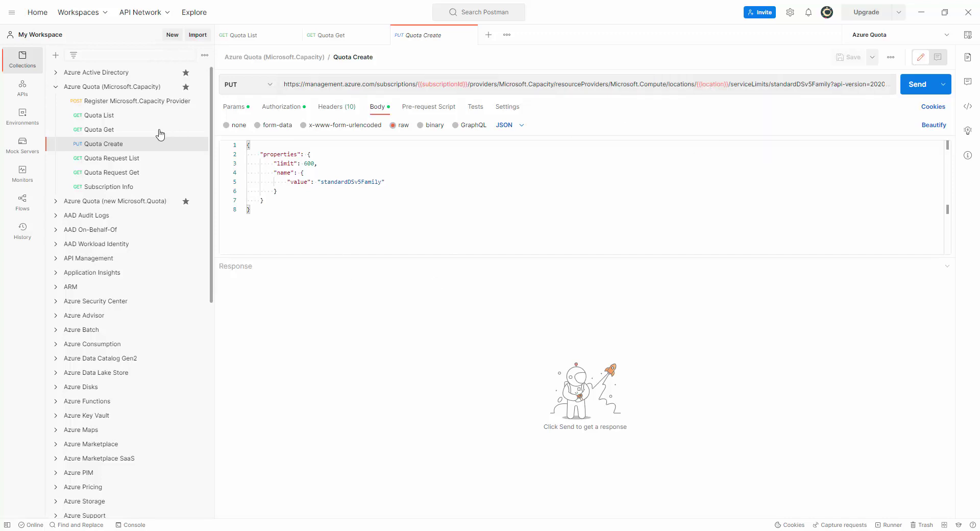
{"action": "left_click", "coordinate": [26, 122]}
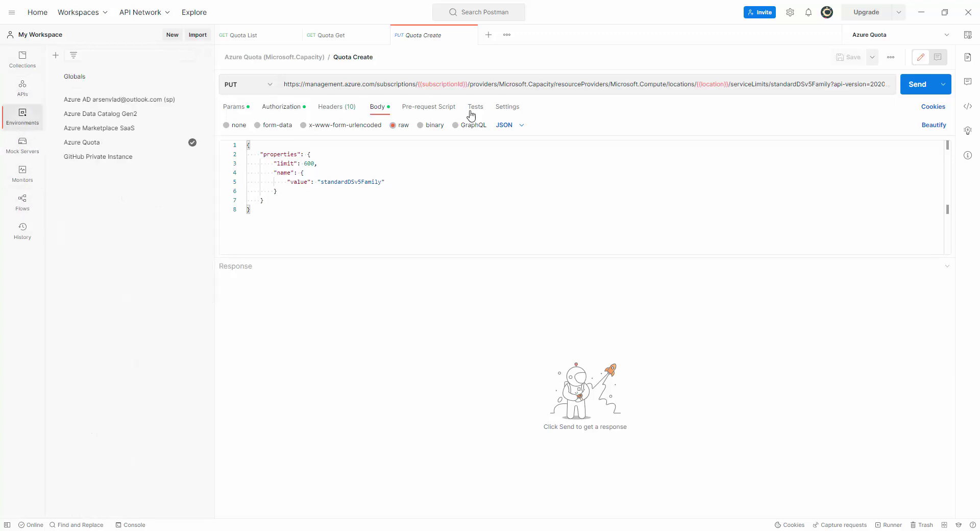
{"action": "left_click", "coordinate": [90, 143]}
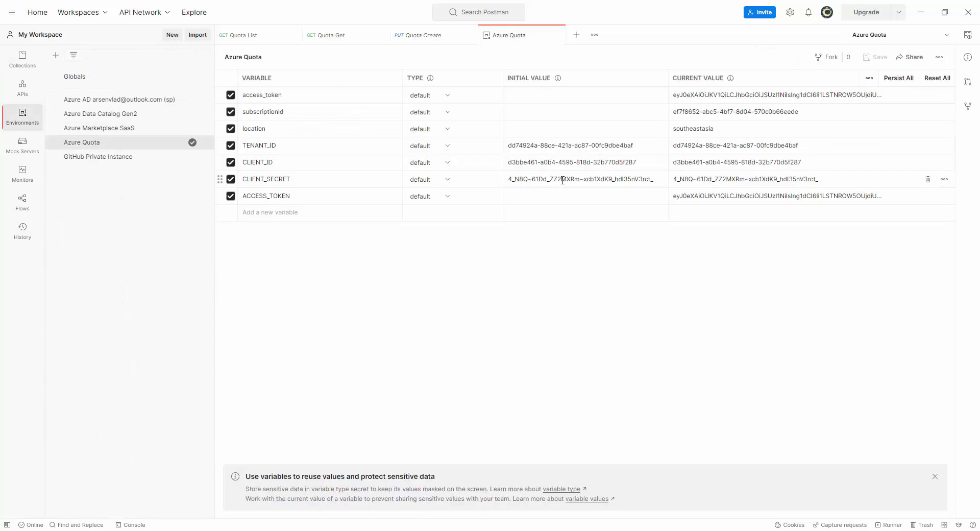
{"action": "double_click", "coordinate": [697, 128]}
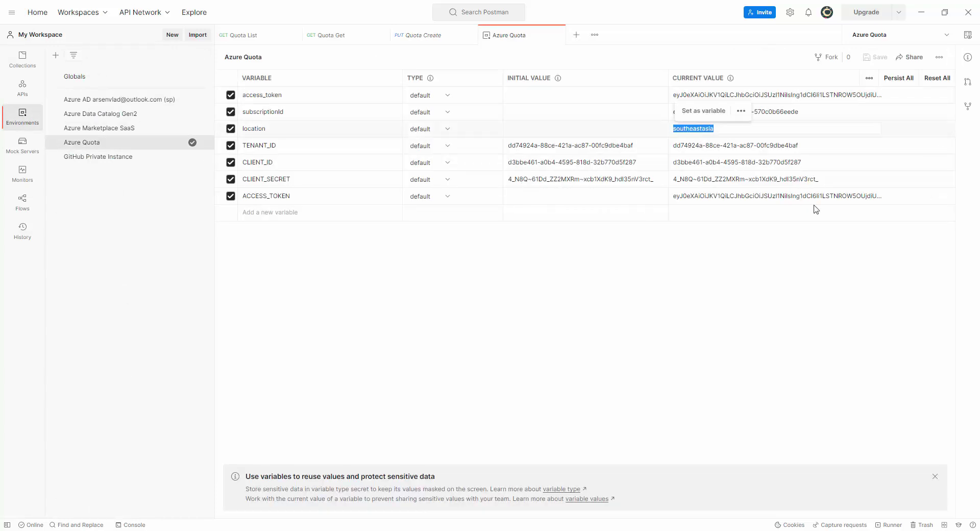
{"action": "type", "text": "westus"}
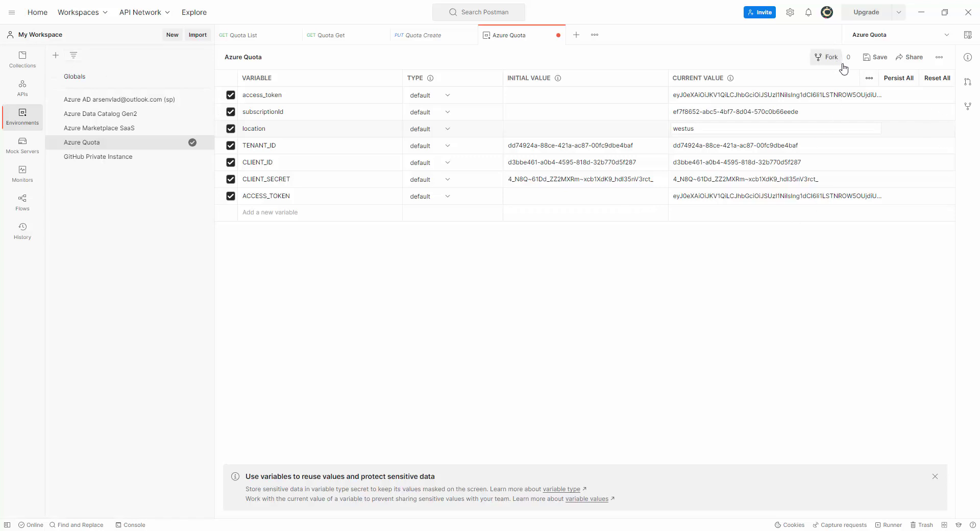
{"action": "left_click", "coordinate": [875, 57]}
{"action": "left_click", "coordinate": [418, 36]}
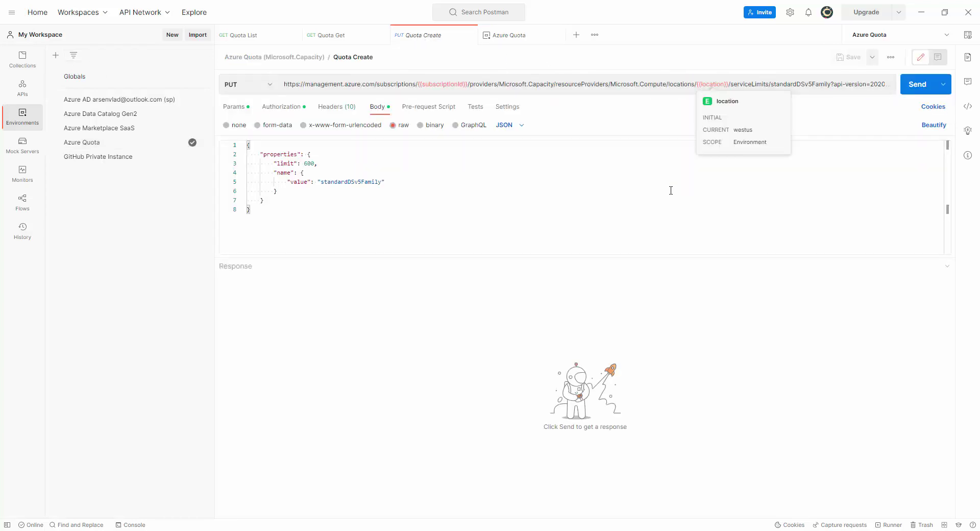
Set the limit for standardDSv5Family to 21 in the Quota Create request body and send the request.
{"action": "double_click", "coordinate": [313, 164]}
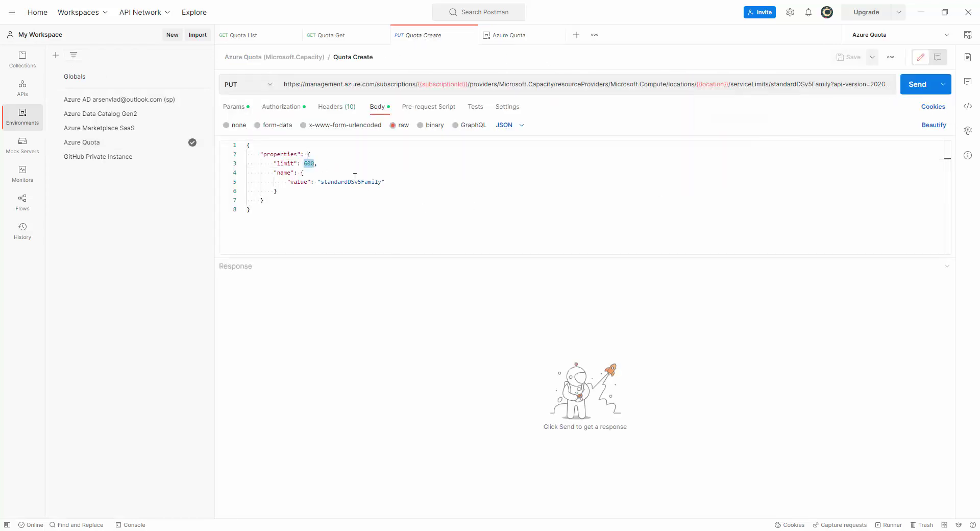
{"action": "type", "text": "21"}
{"action": "left_click", "coordinate": [389, 200]}
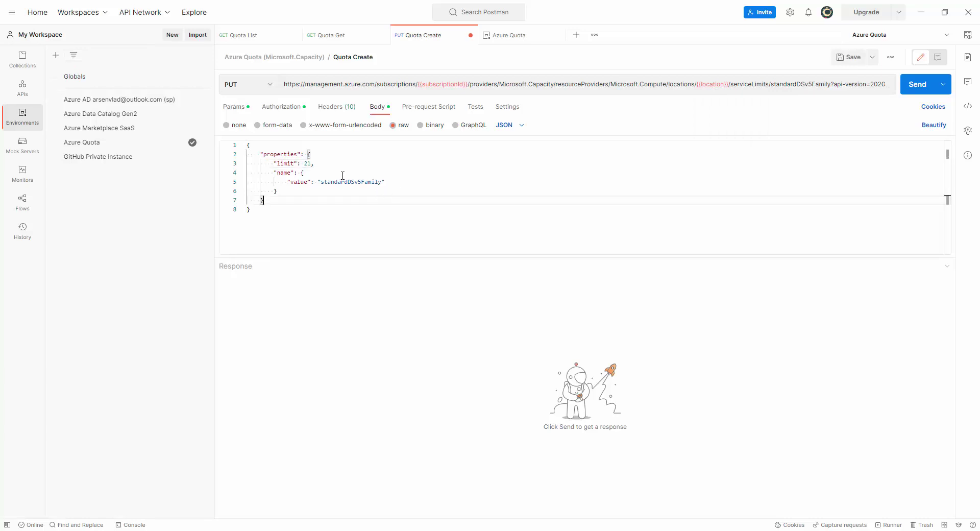
{"action": "left_click", "coordinate": [913, 88]}
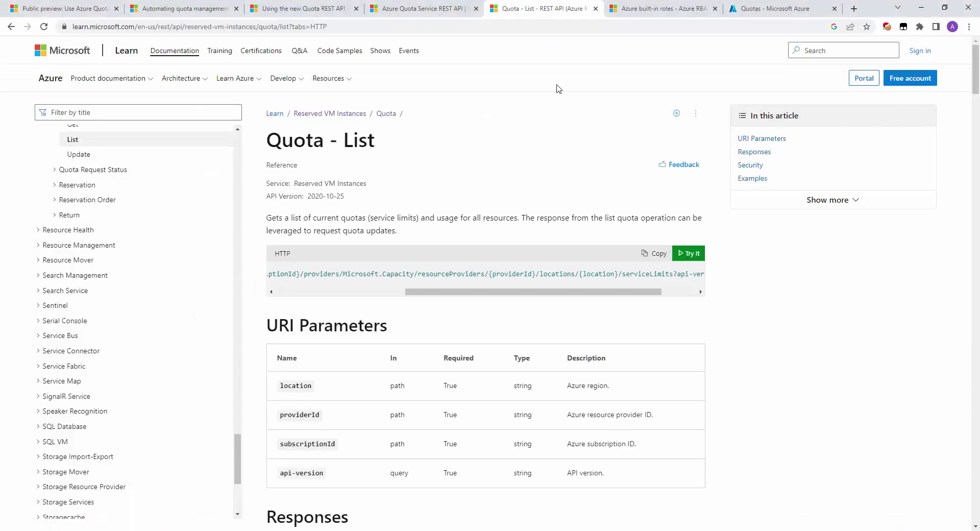
Switch to the Azure portal, close Cloud Shell, view the client secrets of the avquota1 app registration, and close its page.
{"action": "left_click", "coordinate": [742, 6]}
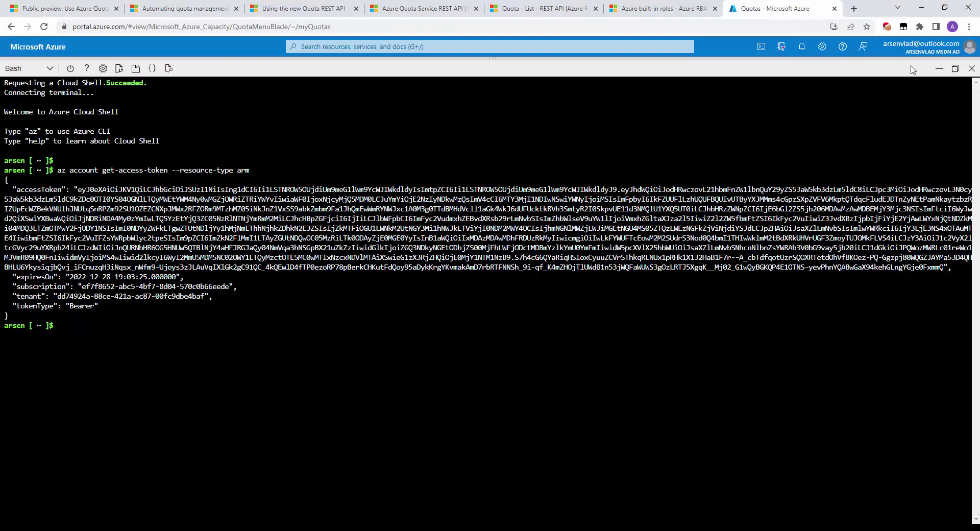
{"action": "left_click", "coordinate": [972, 68]}
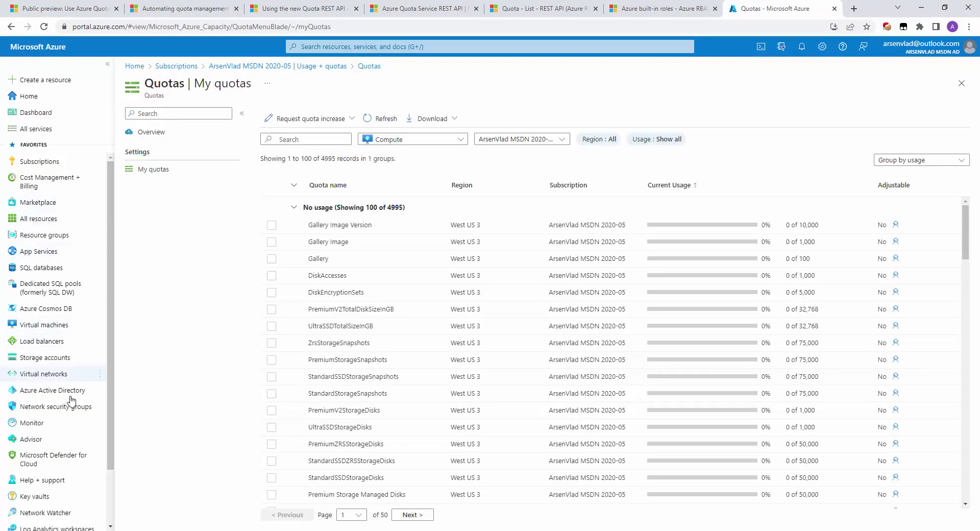
{"action": "left_click", "coordinate": [52, 390]}
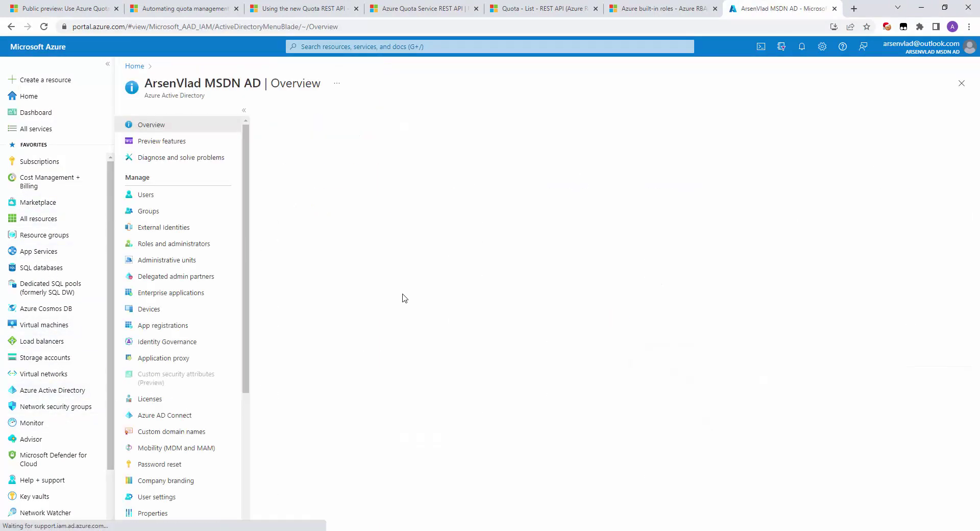
{"action": "left_click", "coordinate": [166, 326]}
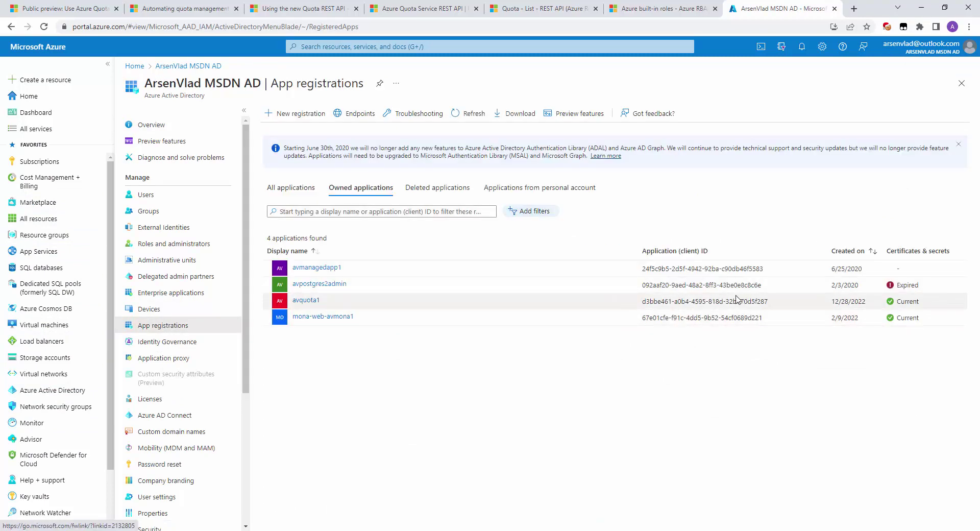
{"action": "left_click", "coordinate": [306, 302]}
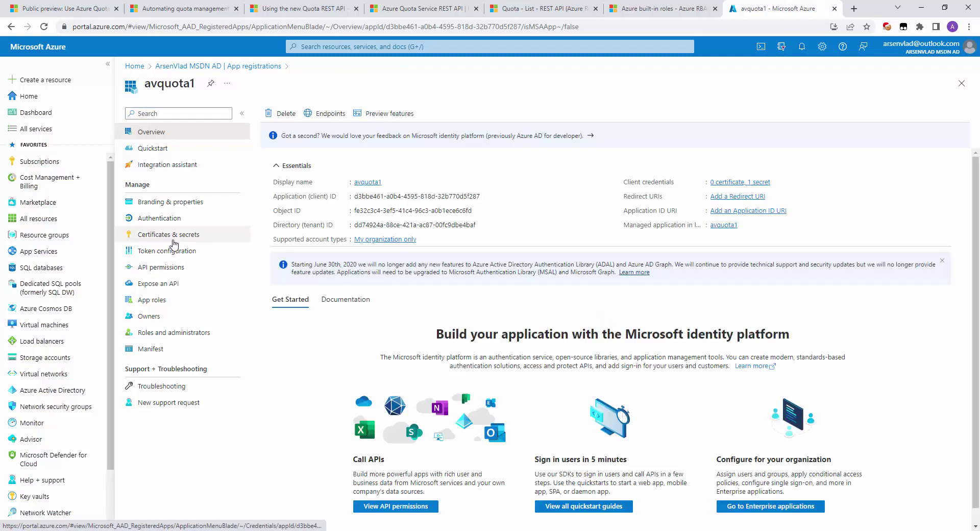
{"action": "left_click", "coordinate": [164, 235]}
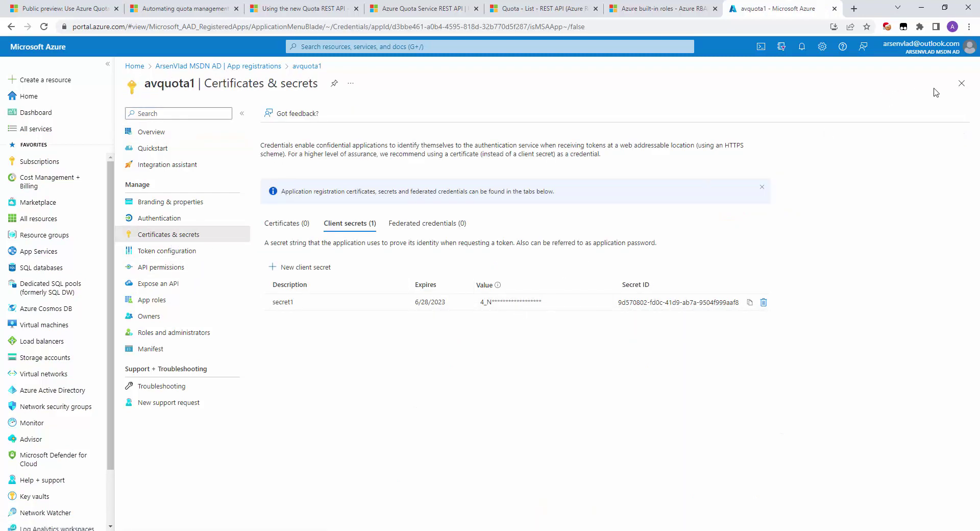
{"action": "left_click", "coordinate": [961, 83]}
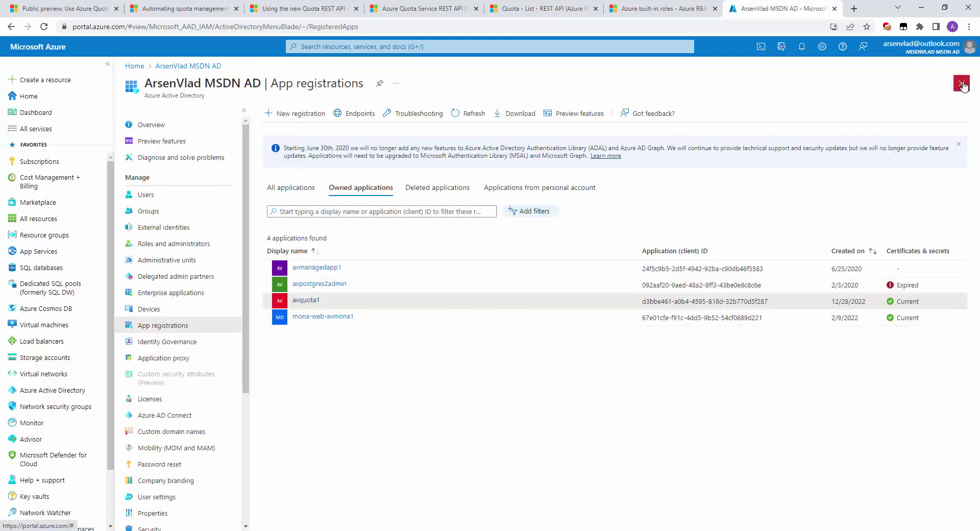
Open the Access control (IAM) page of the MSDN subscription.
{"action": "left_click", "coordinate": [39, 162]}
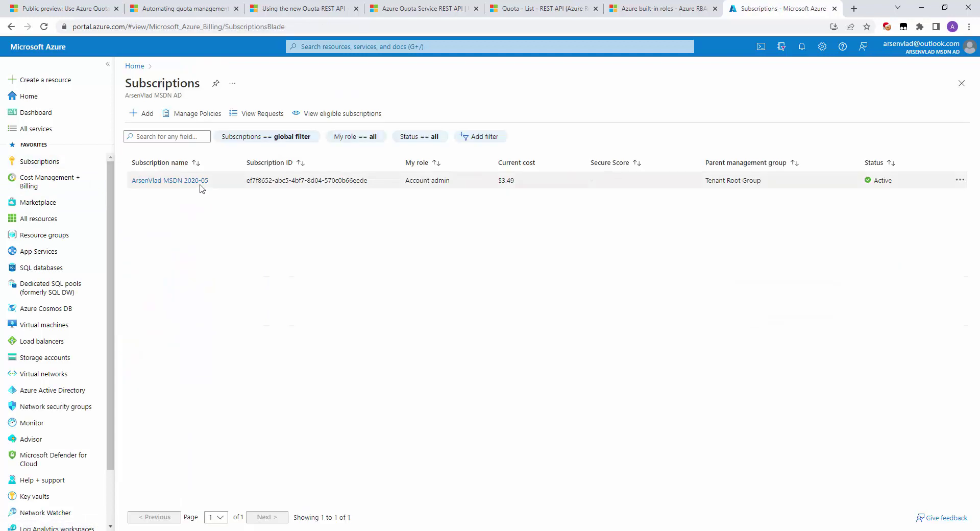
{"action": "left_click", "coordinate": [191, 184]}
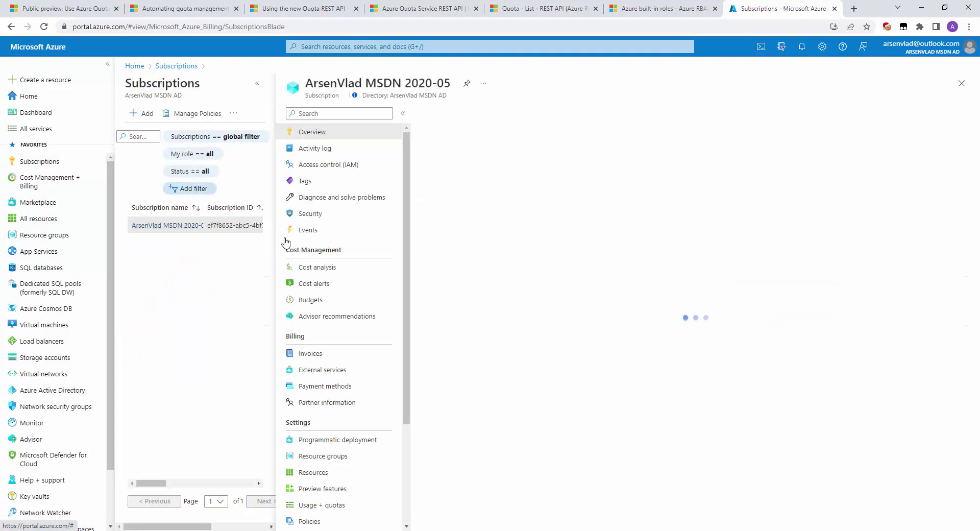
{"action": "left_click", "coordinate": [327, 164]}
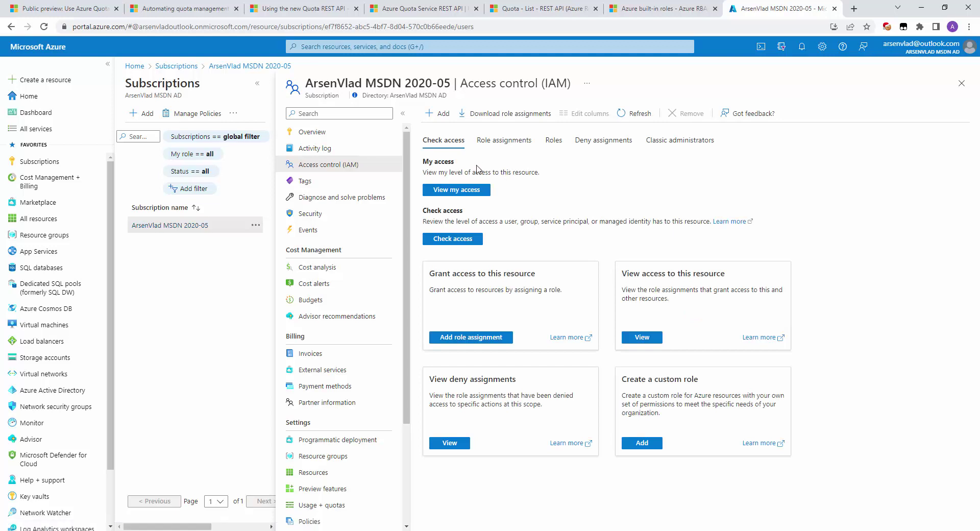
Start a role assignment on the subscription, search the roles for quota, and select the Quota Request Operator role.
{"action": "left_click", "coordinate": [443, 114]}
{"action": "left_click", "coordinate": [454, 133]}
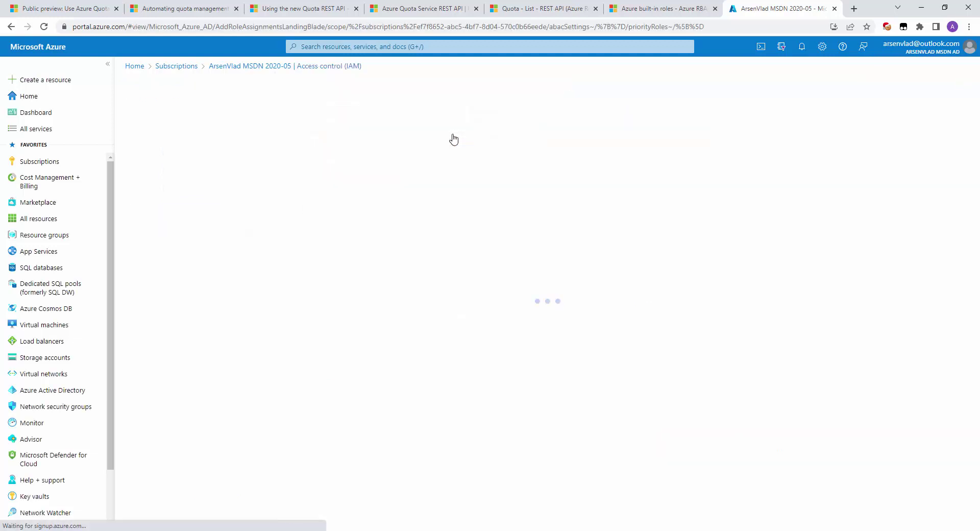
{"action": "left_click", "coordinate": [186, 195]}
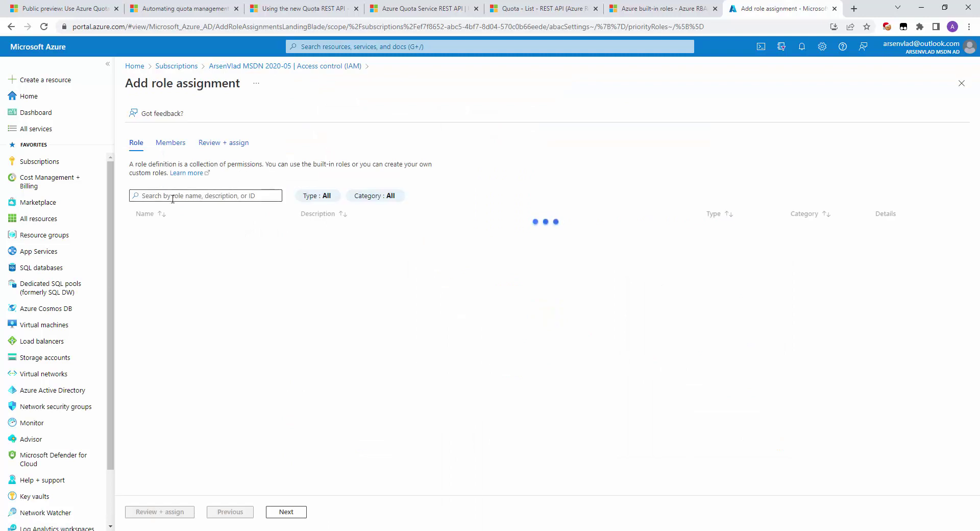
{"action": "type", "text": "quota"}
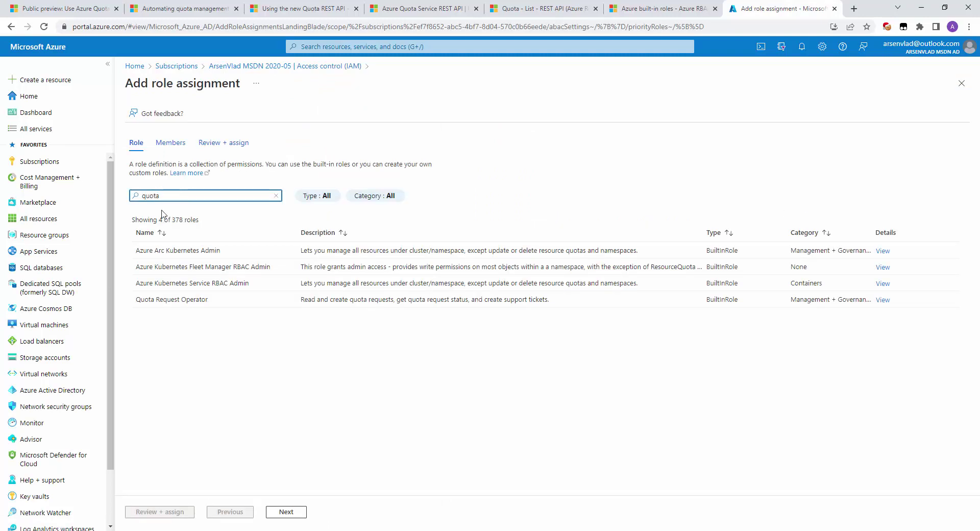
{"action": "left_click", "coordinate": [184, 303]}
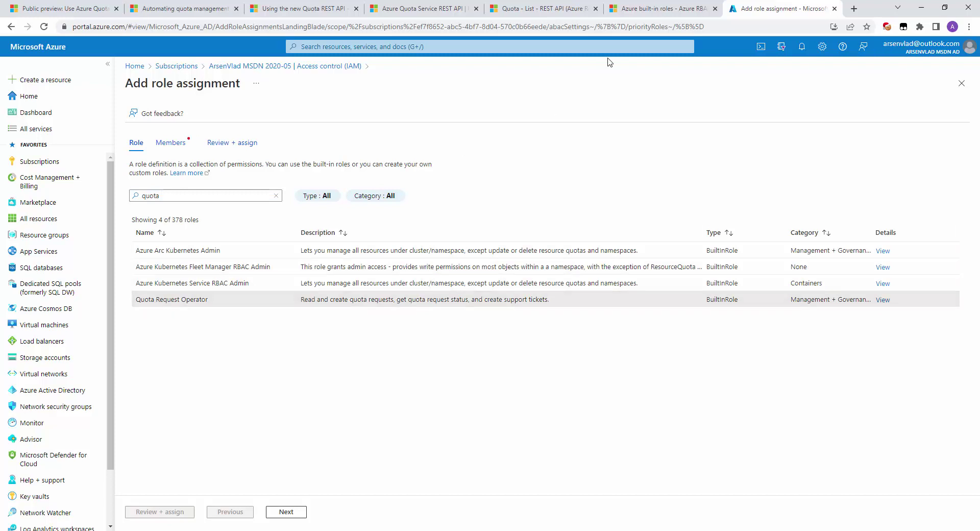
View the JSON definition of the Quota Request Operator role and highlight its Microsoft.Capacity and Microsoft.Quota actions.
{"action": "left_click", "coordinate": [883, 300]}
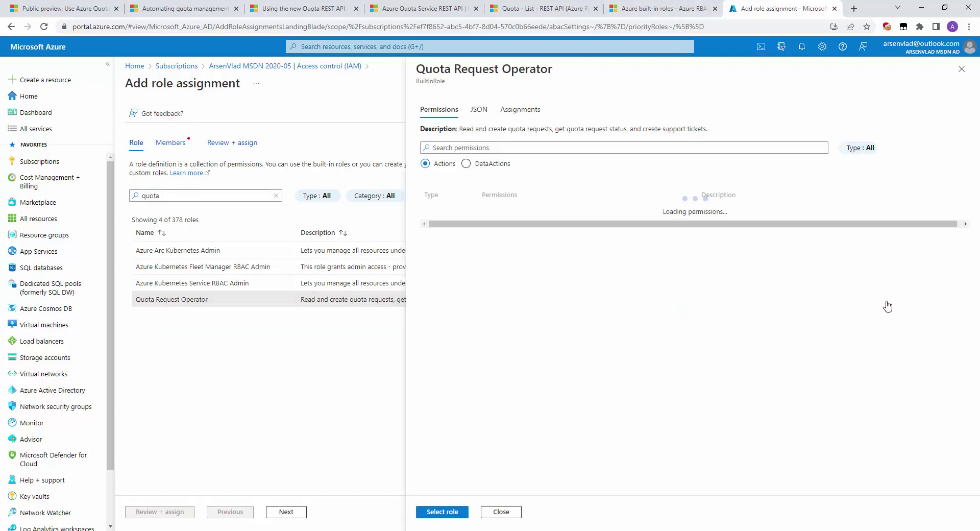
{"action": "left_click", "coordinate": [479, 112]}
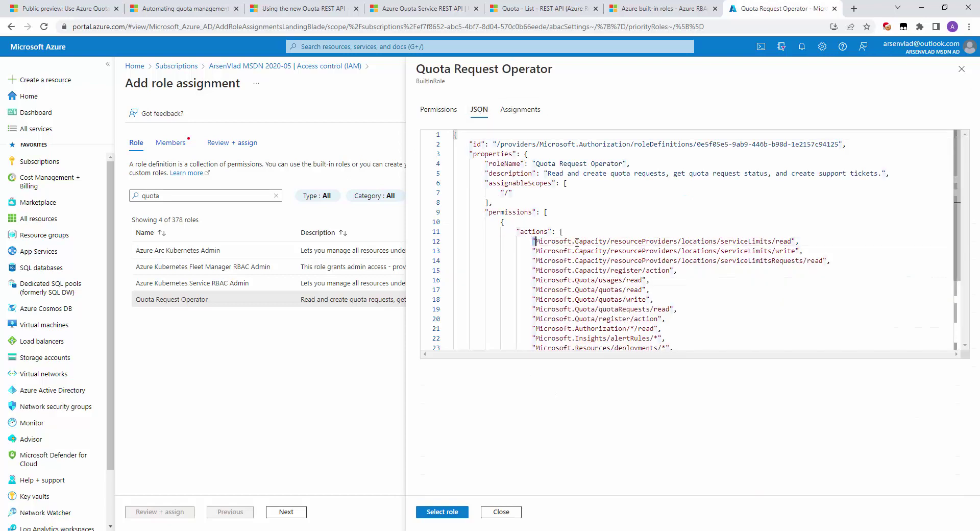
{"action": "left_click_drag", "start_coordinate": [533, 244], "coordinate": [669, 271]}
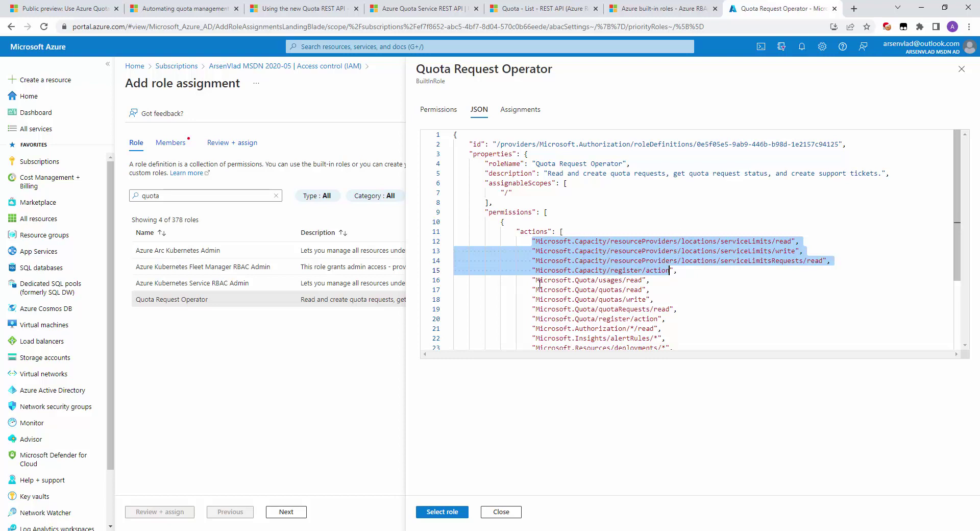
{"action": "left_click_drag", "start_coordinate": [532, 280], "coordinate": [677, 309]}
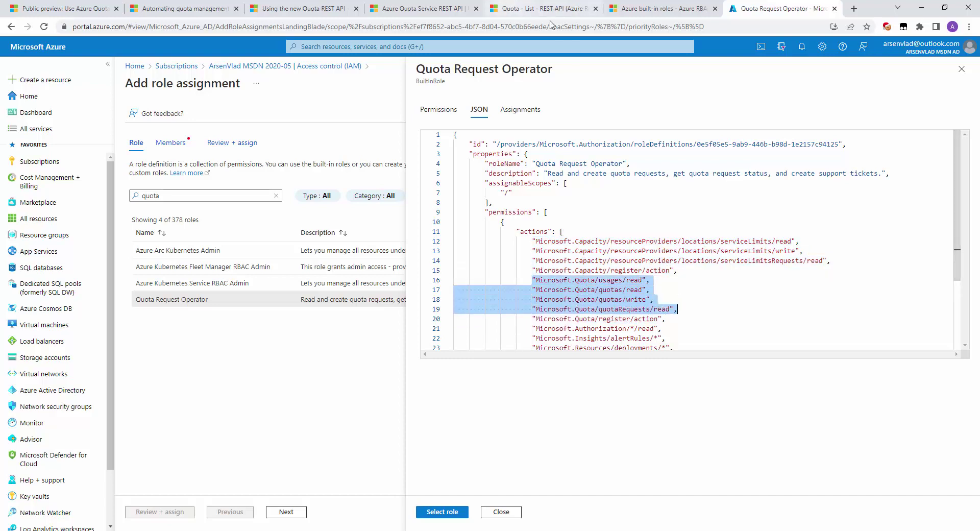
Compare the role's actions with the Quota Request Operator entry in the Azure built-in roles documentation, and return to the portal.
{"action": "left_click", "coordinate": [627, 9]}
{"action": "scroll", "coordinate": [347, 245], "scroll_direction": "up", "scroll_amount": 1}
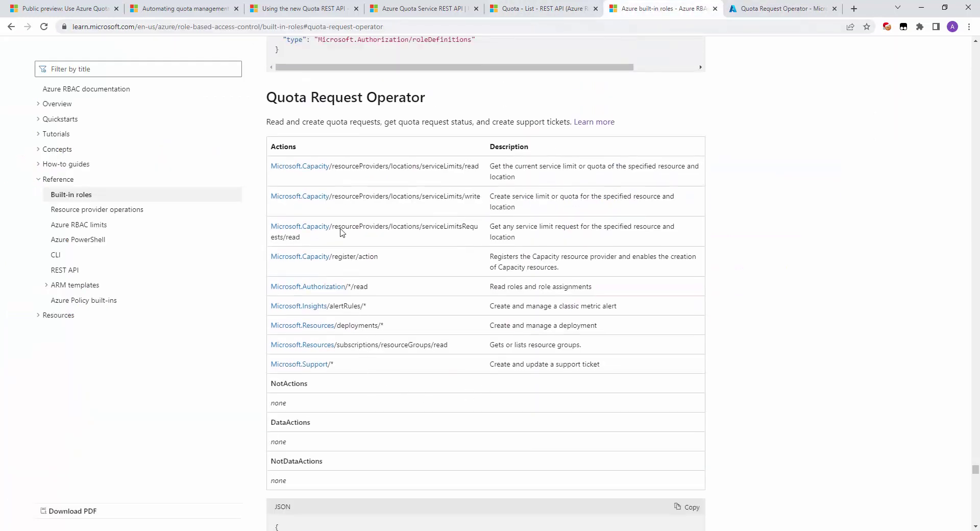
{"action": "left_click", "coordinate": [776, 9]}
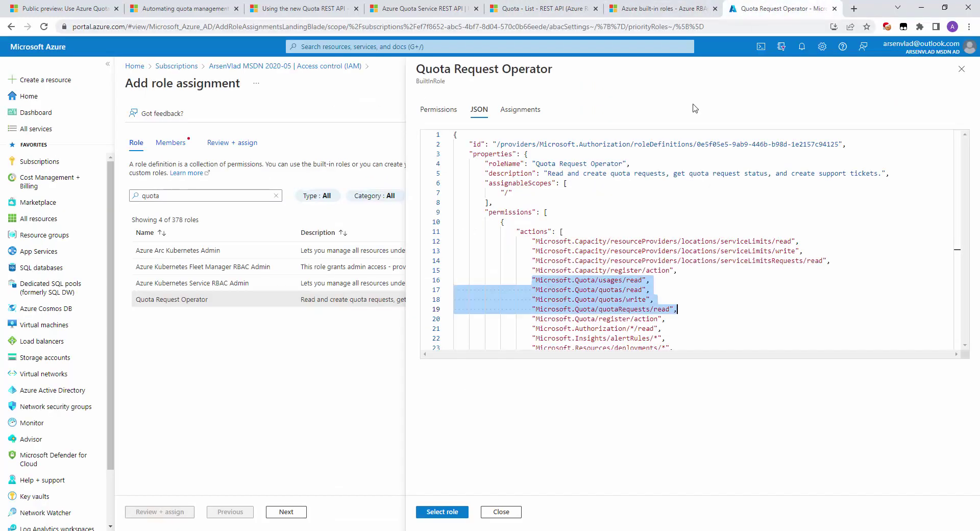
Close the role details, abandon the role assignment, and view the subscription's existing role assignments.
{"action": "left_click", "coordinate": [962, 69]}
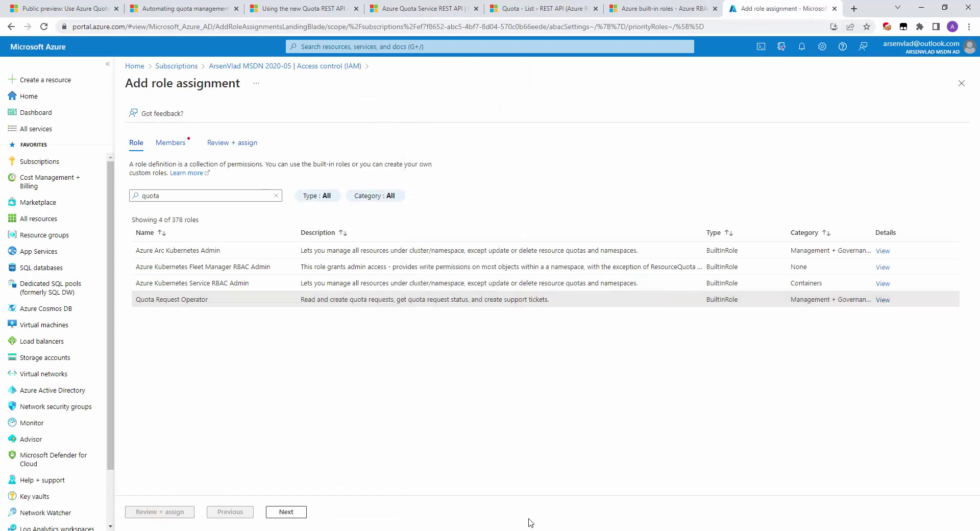
{"action": "left_click", "coordinate": [962, 83]}
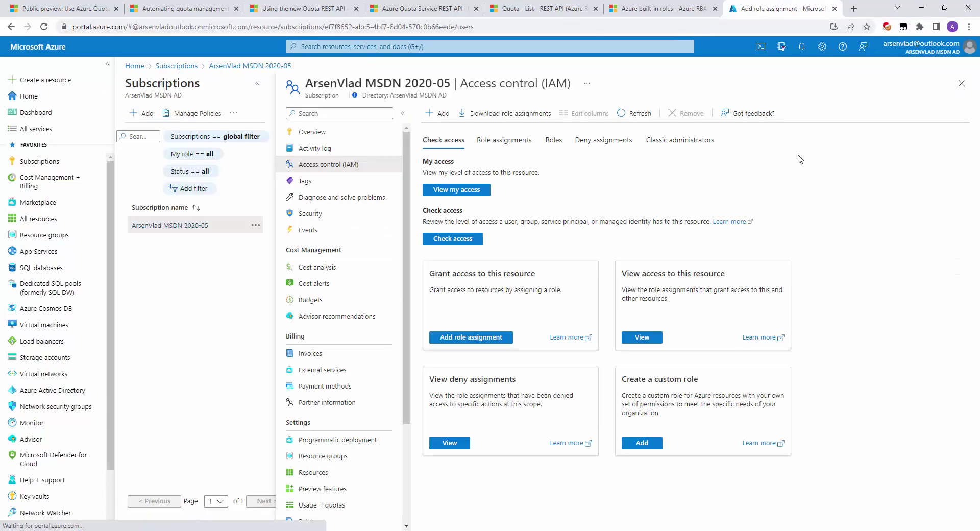
{"action": "left_click", "coordinate": [505, 139]}
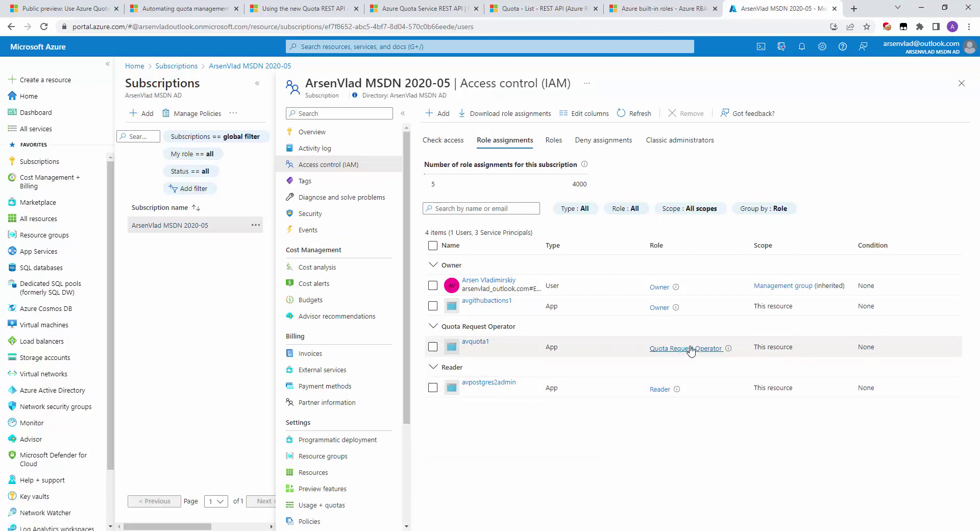
Switch to Postman, open the Token client_credentials request in the Azure Active Directory collection, and send it.
{"action": "key", "text": "alt+Tab"}
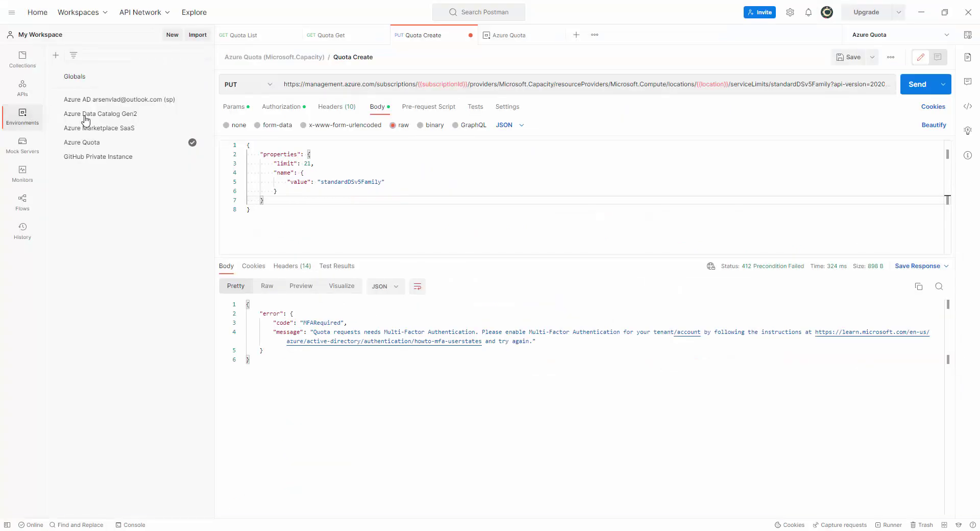
{"action": "left_click", "coordinate": [23, 59]}
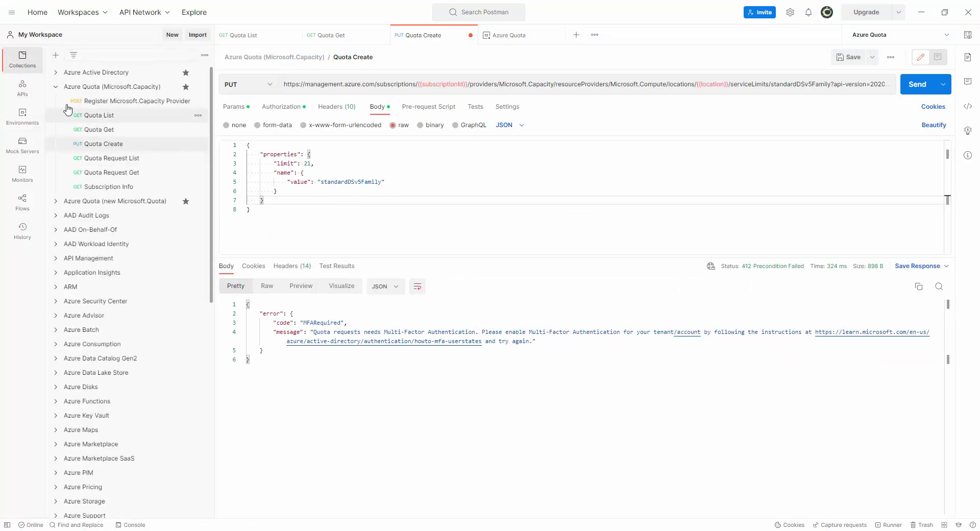
{"action": "left_click", "coordinate": [56, 87]}
{"action": "left_click", "coordinate": [56, 73]}
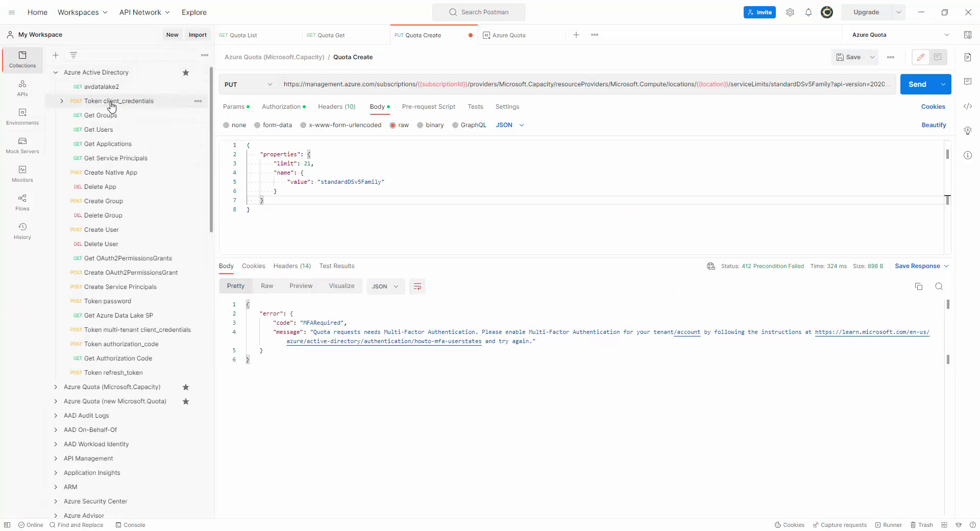
{"action": "left_click", "coordinate": [109, 101]}
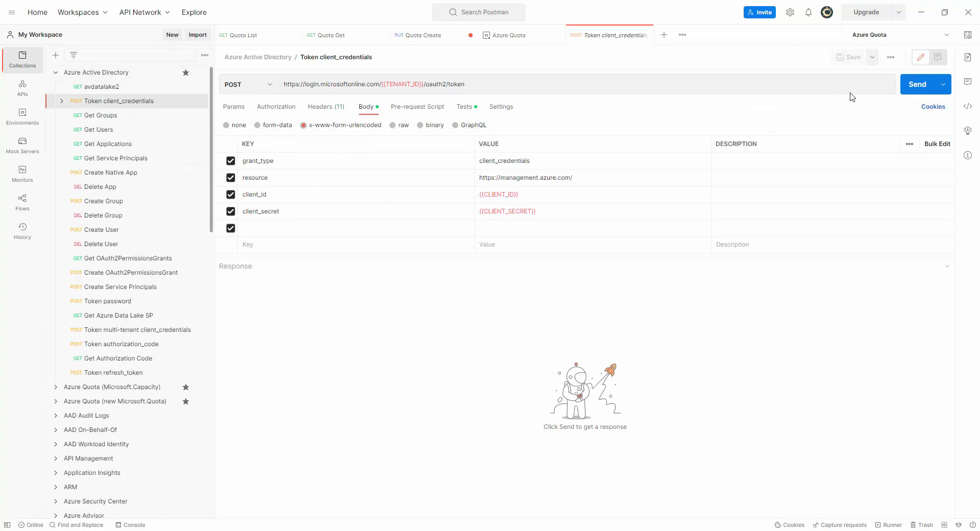
{"action": "left_click", "coordinate": [912, 87]}
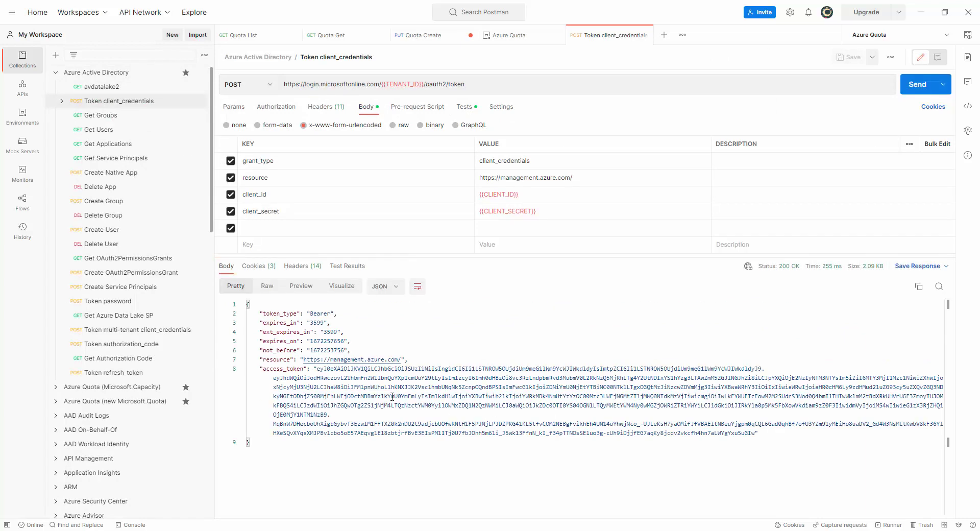
Copy the access token from the response and close the Token client_credentials request.
{"action": "left_click_drag", "start_coordinate": [317, 369], "coordinate": [755, 433]}
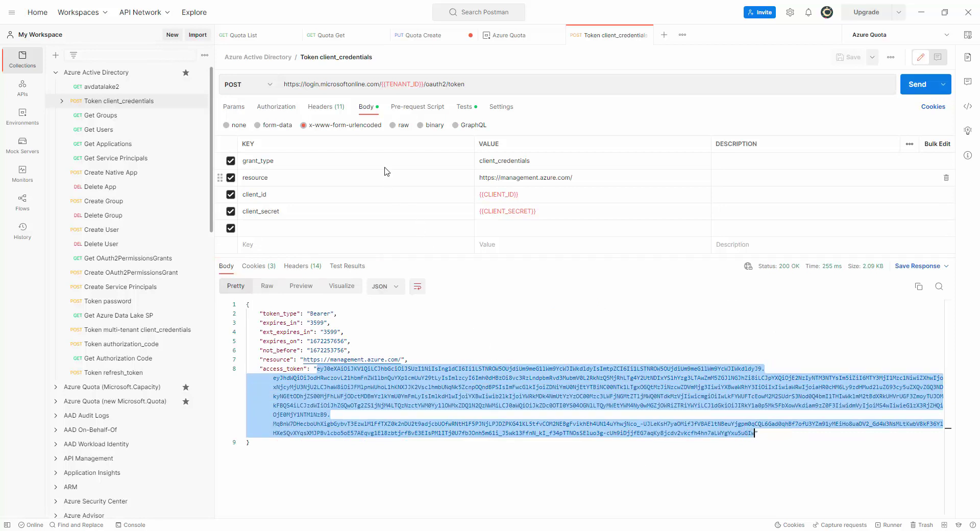
{"action": "left_click", "coordinate": [638, 40]}
{"action": "left_click", "coordinate": [645, 35]}
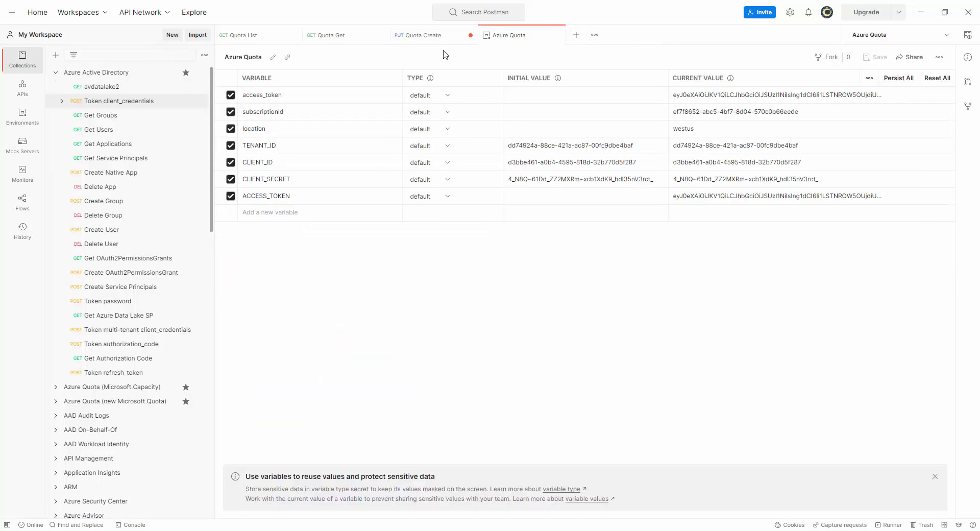
Paste the copied access token as the current value of access_token in the Azure Quota environment and save the environment.
{"action": "left_click", "coordinate": [23, 116]}
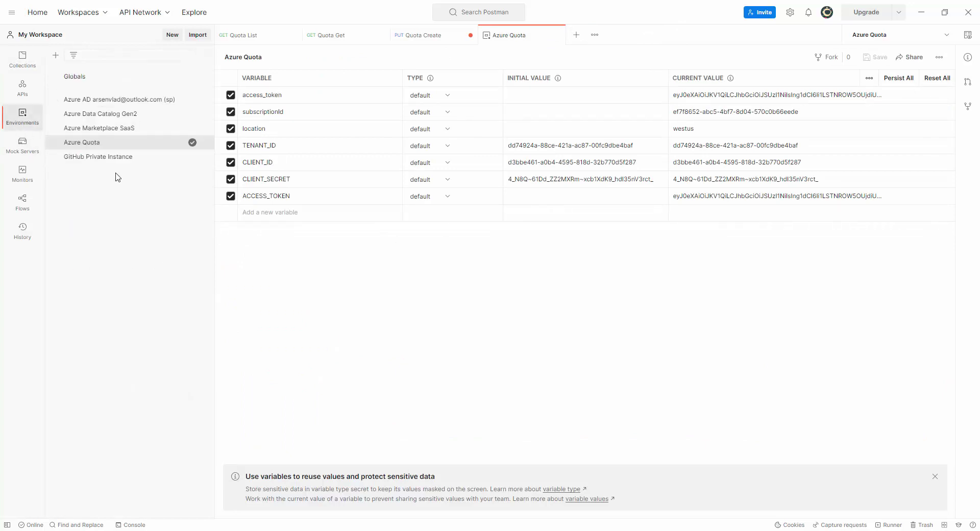
{"action": "left_click", "coordinate": [784, 95]}
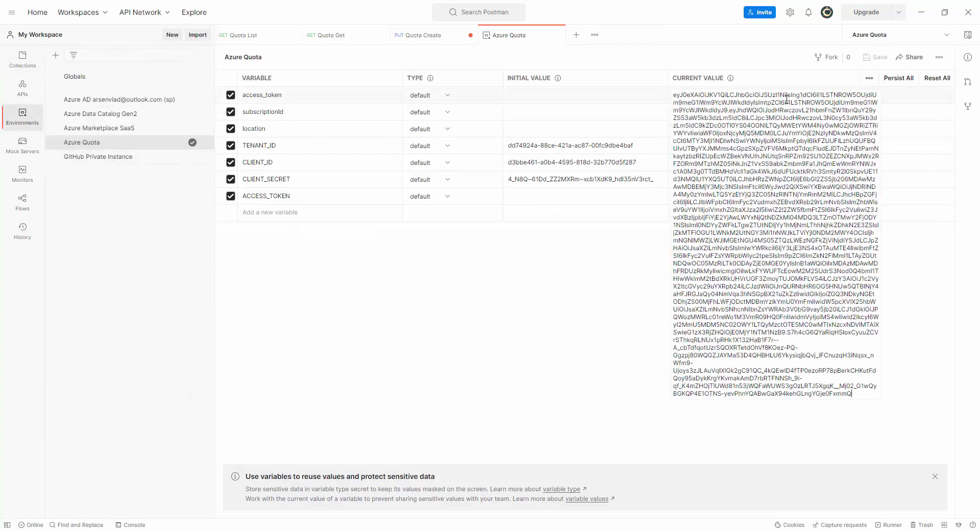
{"action": "key", "text": "ctrl+a"}
{"action": "key", "text": "ctrl+v"}
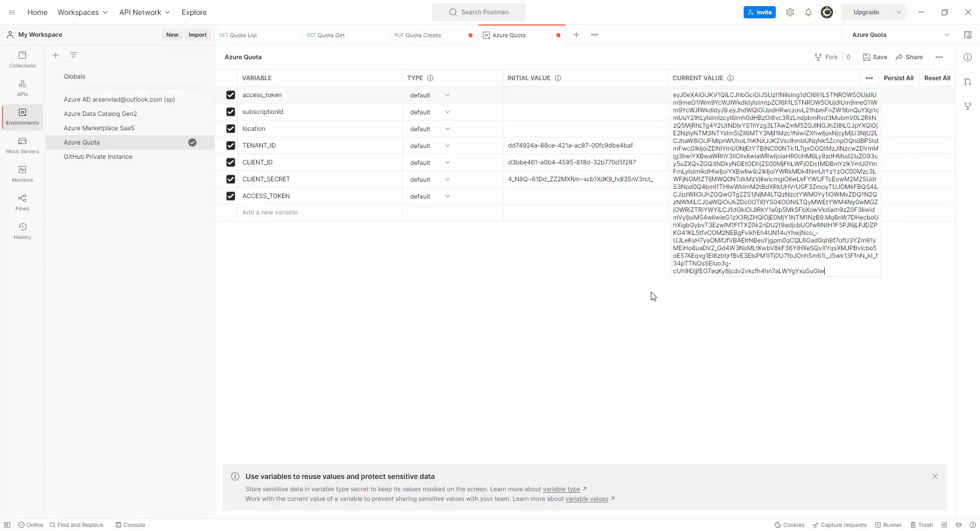
{"action": "left_click", "coordinate": [650, 341]}
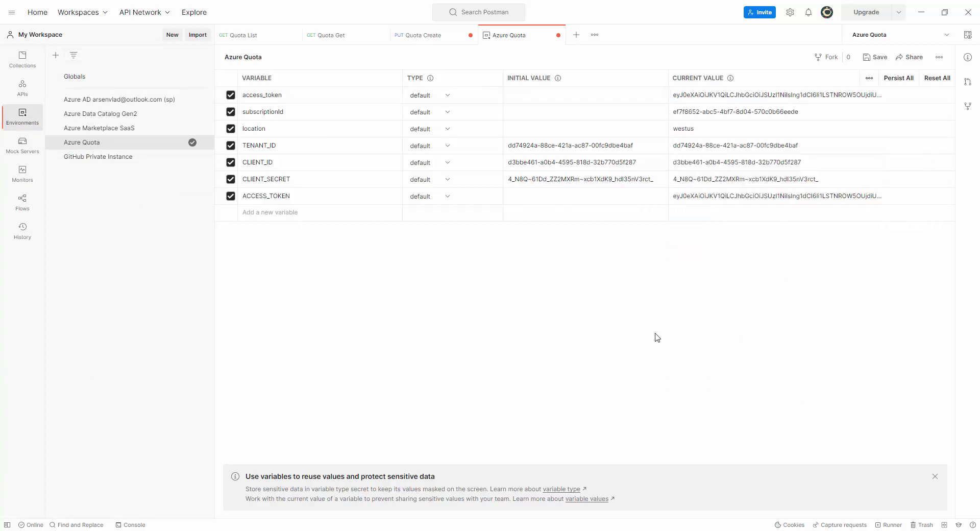
{"action": "left_click", "coordinate": [873, 60]}
Send the Quota Create request for standardDSv5Family again and copy the quota request name from the response.
{"action": "left_click", "coordinate": [431, 36]}
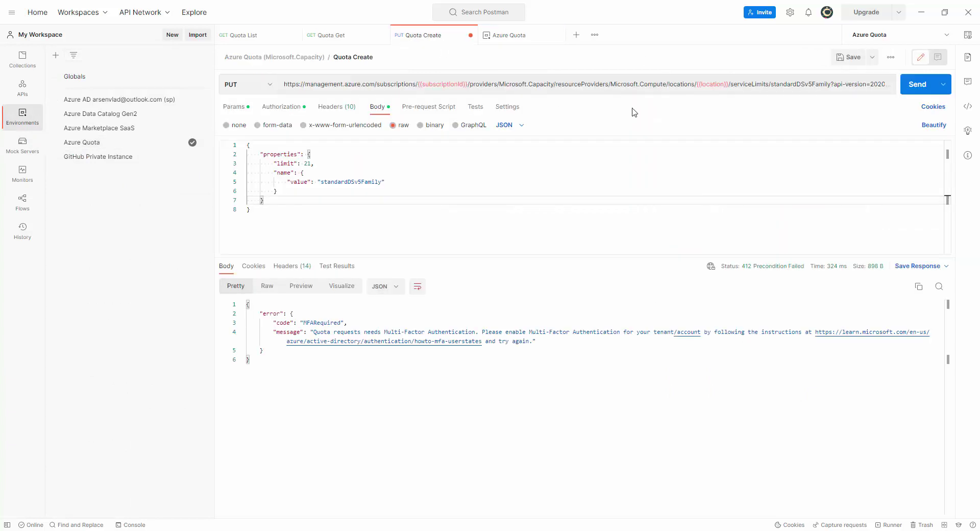
{"action": "left_click", "coordinate": [914, 91]}
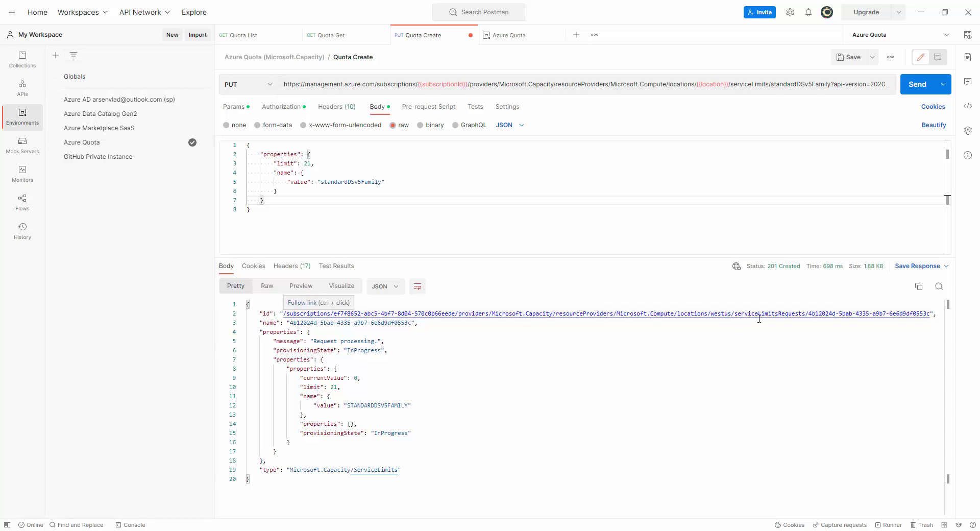
{"action": "mouse_move", "coordinate": [289, 324]}
{"action": "left_mouse_down"}
{"action": "mouse_move", "coordinate": [402, 324]}
{"action": "mouse_move", "coordinate": [291, 323]}
{"action": "left_mouse_up"}
{"action": "key", "text": "ctrl+c"}
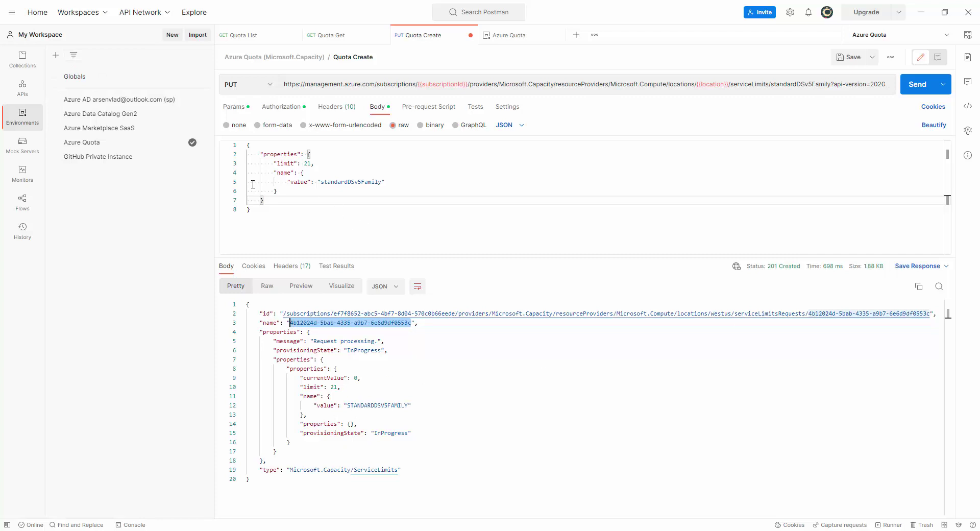
Open Quota Request Get in the Azure Quota (Microsoft.Capacity) collection, replace the request ID in its URL with the copied one, and send it.
{"action": "left_click", "coordinate": [22, 60]}
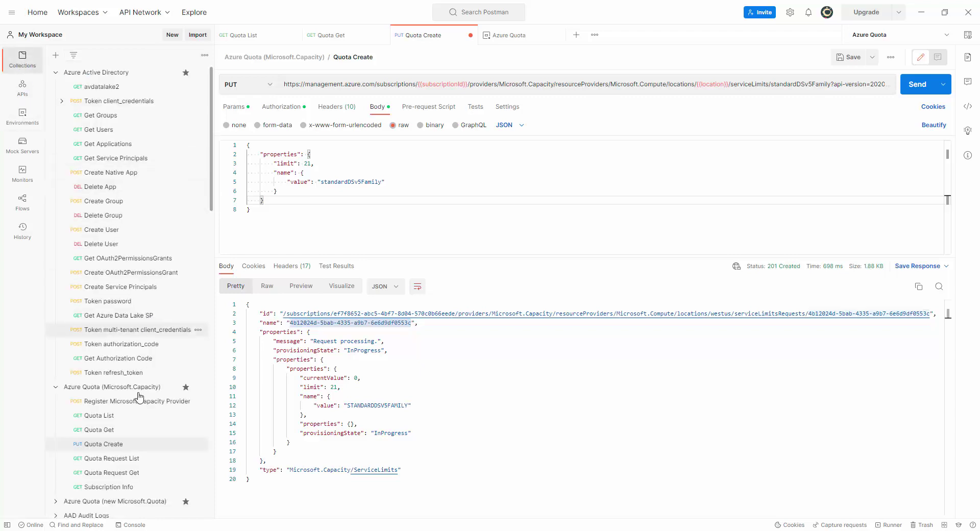
{"action": "left_click", "coordinate": [72, 72]}
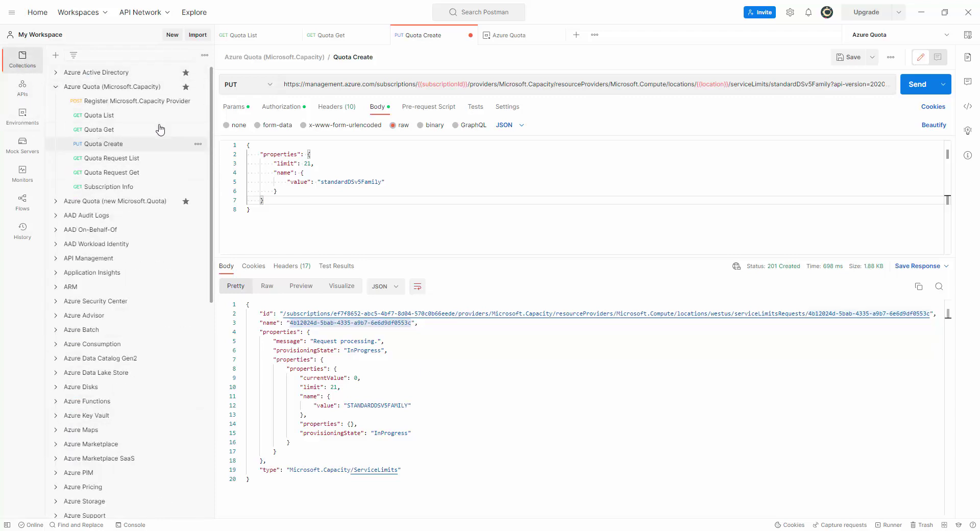
{"action": "left_click", "coordinate": [127, 173]}
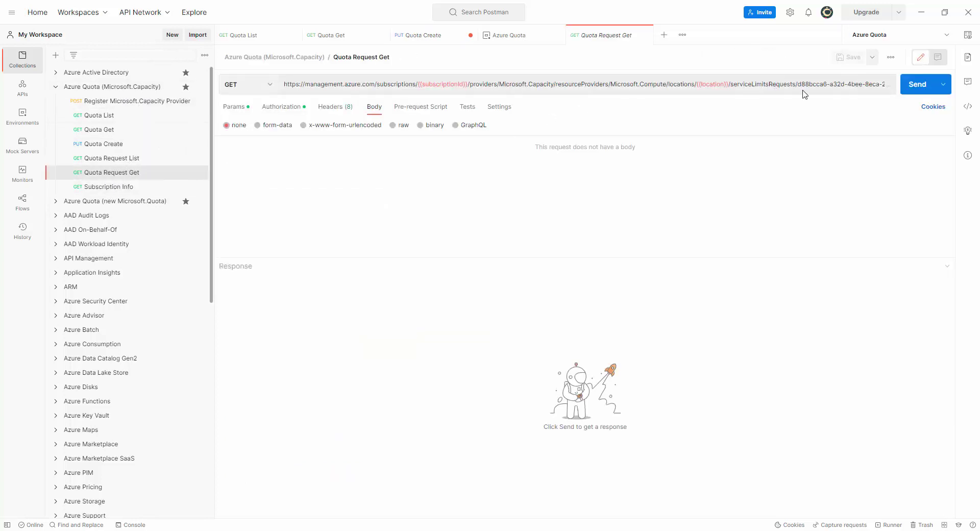
{"action": "left_click_drag", "start_coordinate": [800, 83], "coordinate": [328, 96]}
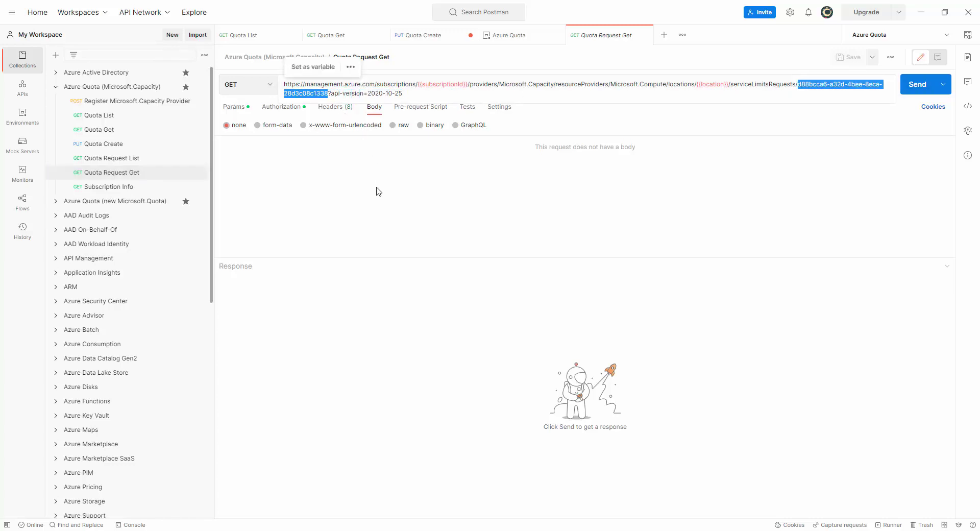
{"action": "key", "text": "ctrl+v"}
{"action": "left_click", "coordinate": [917, 85]}
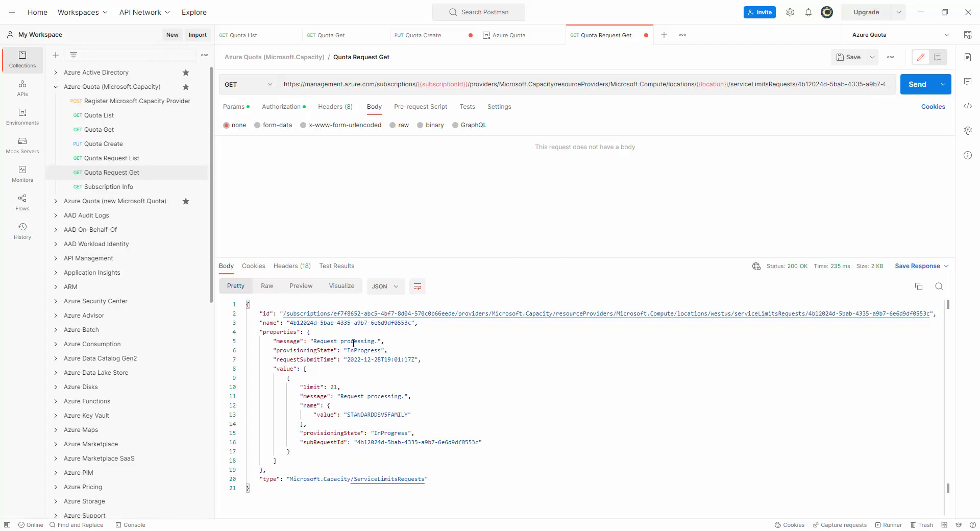
View the response headers and select the full Azure-AsyncOperation URL.
{"action": "left_click", "coordinate": [291, 266]}
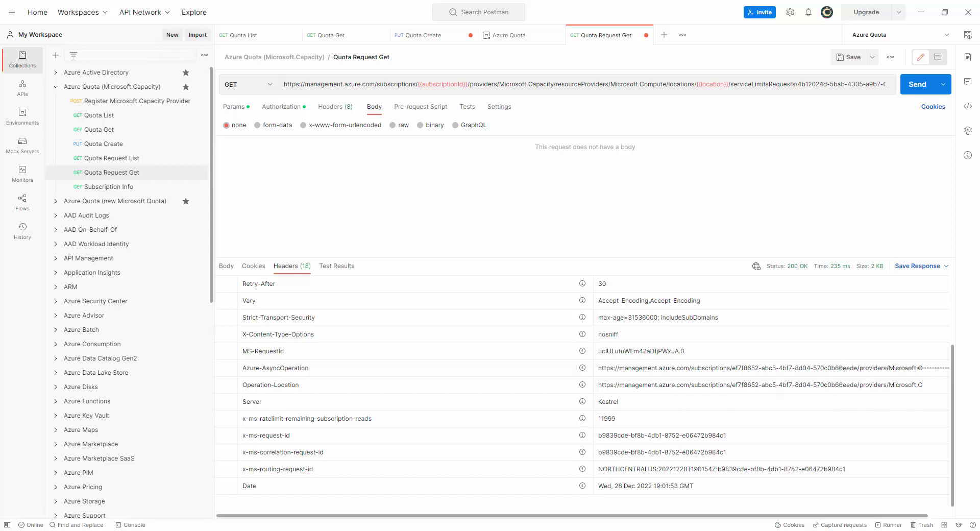
{"action": "left_click", "coordinate": [906, 368]}
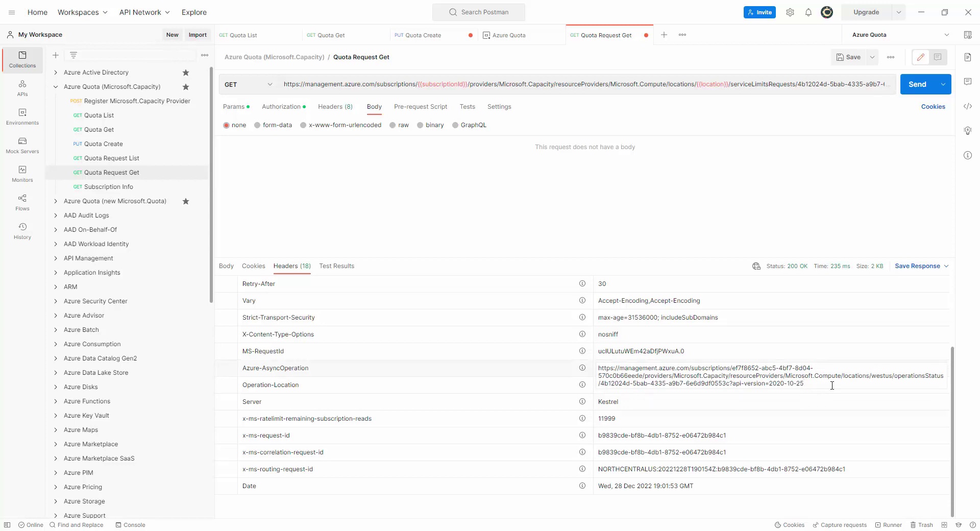
{"action": "left_click_drag", "start_coordinate": [833, 383], "coordinate": [597, 367]}
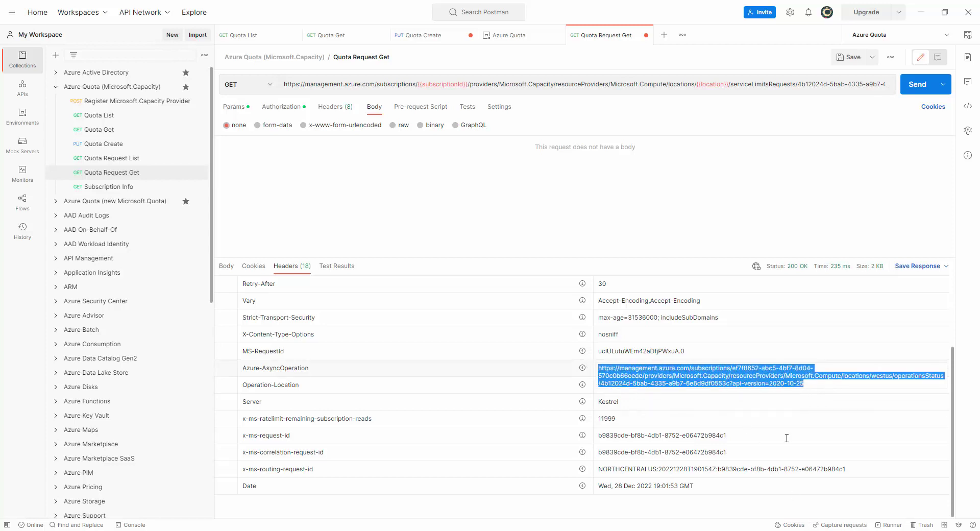
Create a new GET request with the copied Azure-AsyncOperation URL and send it using the inherited authorization.
{"action": "left_click", "coordinate": [663, 34]}
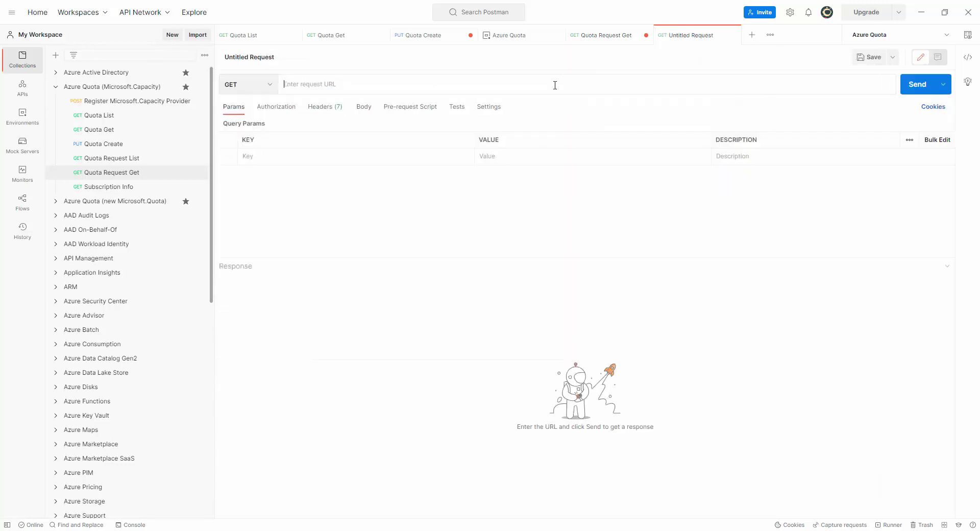
{"action": "key", "text": "ctrl+v"}
{"action": "left_click", "coordinate": [275, 106]}
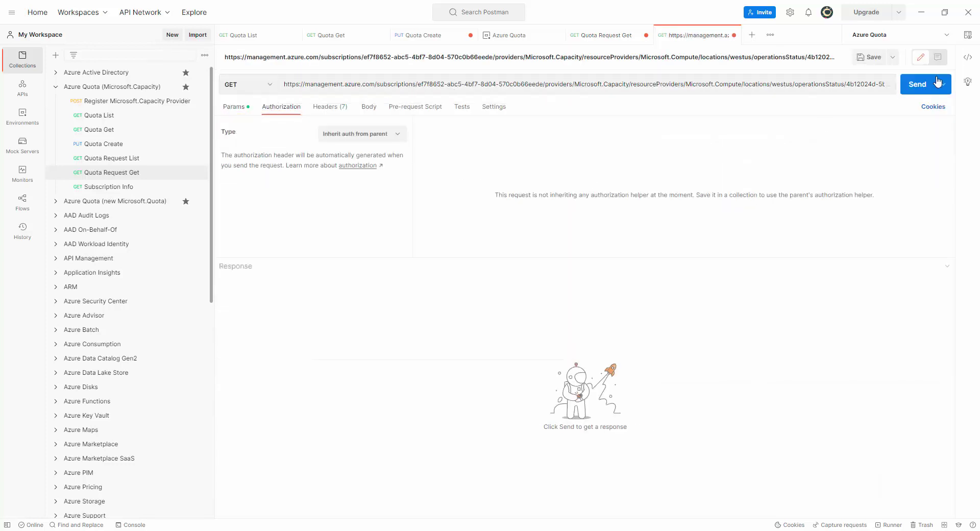
{"action": "left_click", "coordinate": [902, 87]}
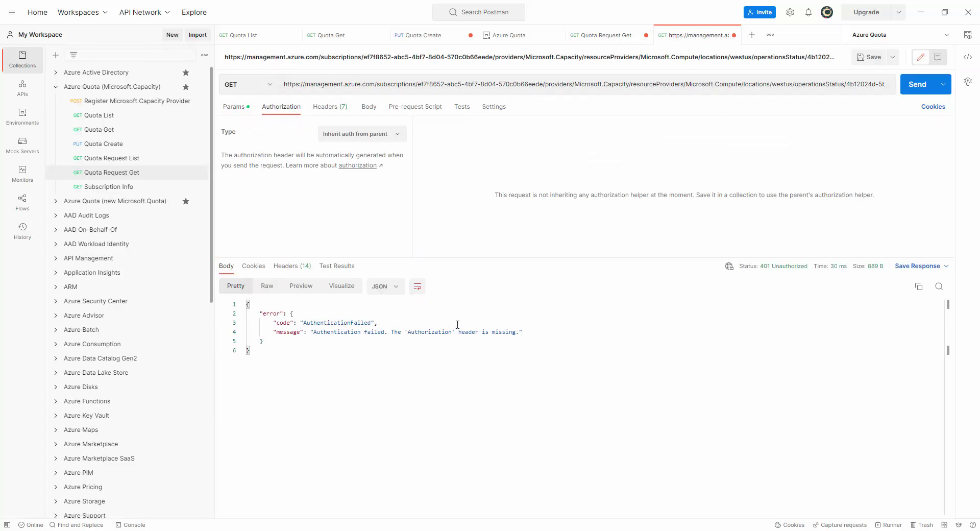
Set the operation status request's authorization type to Bearer Token with {{access_token}} and send it again.
{"action": "left_click", "coordinate": [369, 134]}
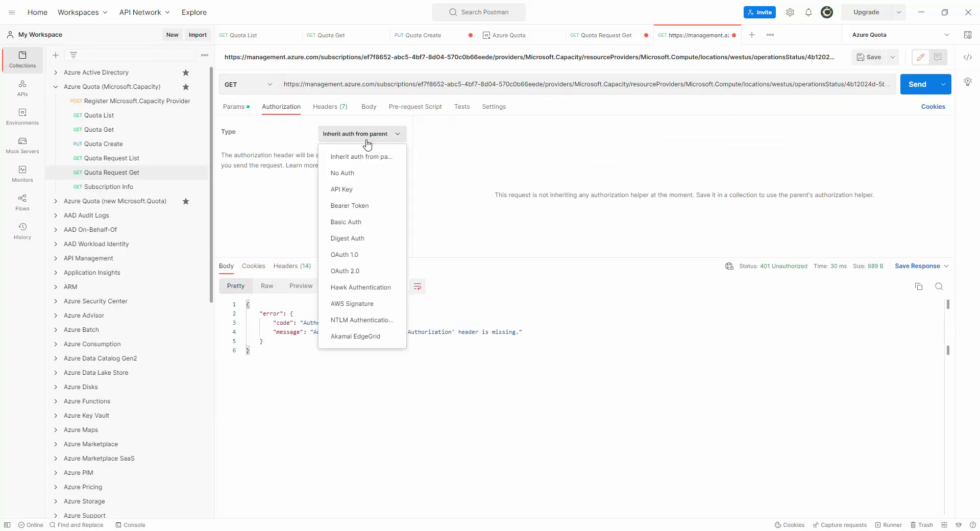
{"action": "left_click", "coordinate": [351, 205]}
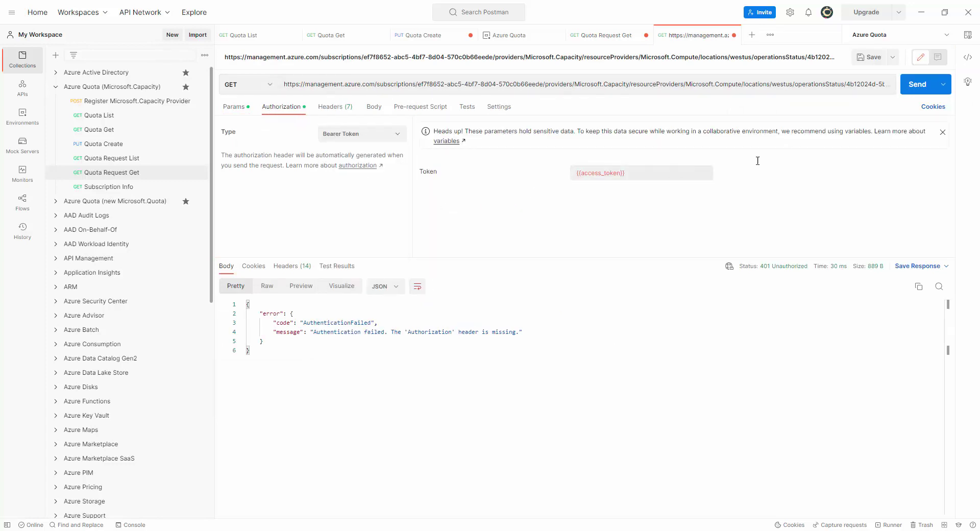
{"action": "left_click", "coordinate": [929, 94]}
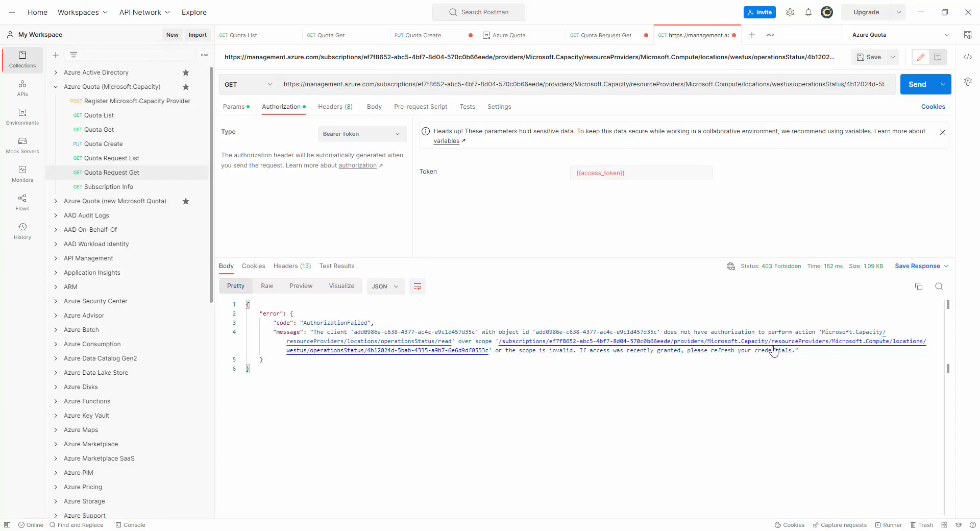
Close the unsaved operation status request, resend Quota Request Get and view its response body.
{"action": "left_click", "coordinate": [733, 35]}
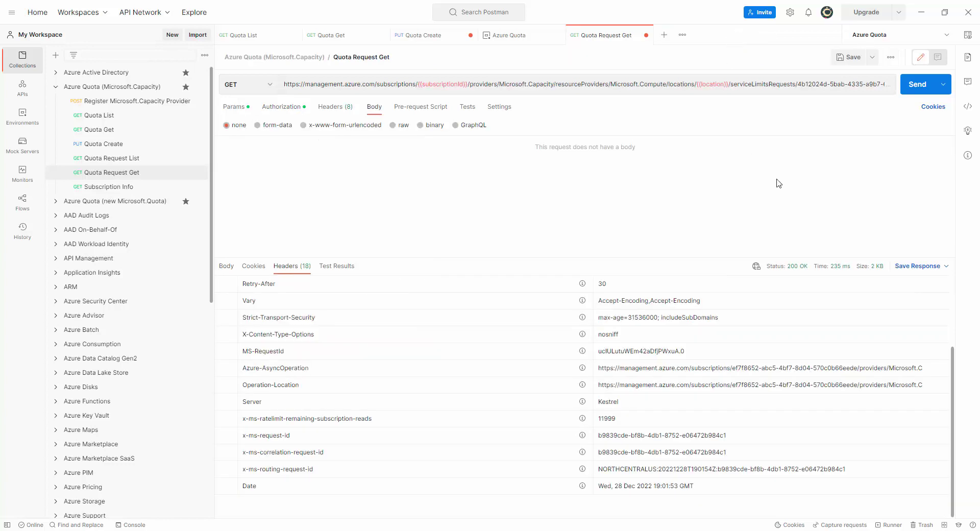
{"action": "left_click", "coordinate": [918, 86]}
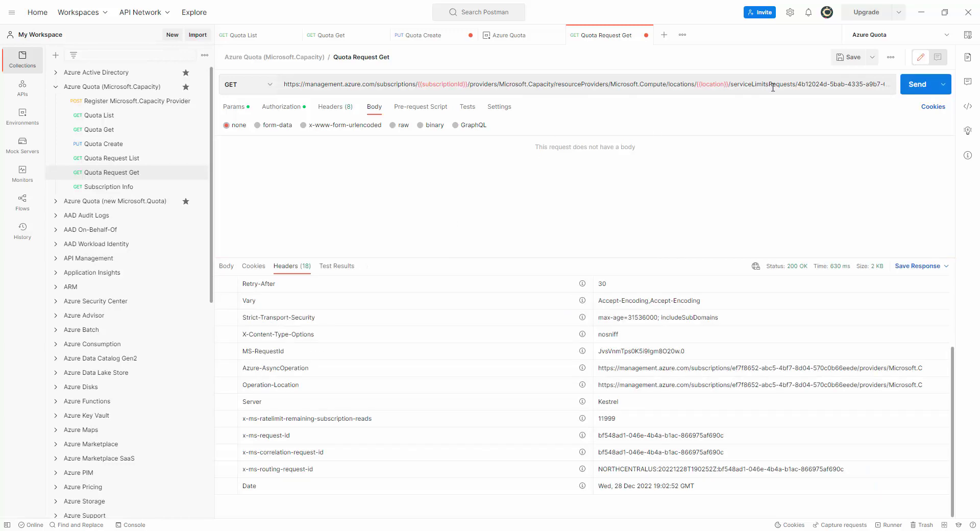
{"action": "left_click", "coordinate": [227, 267]}
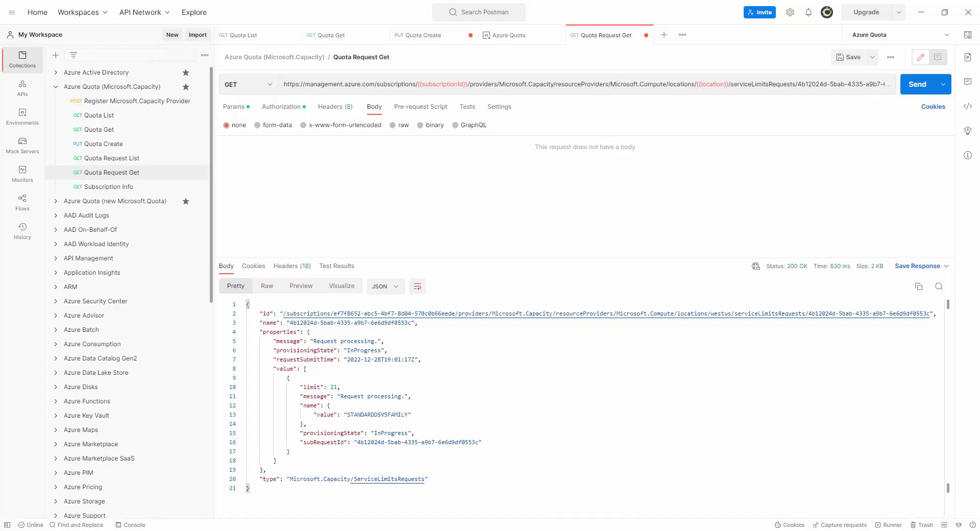
Open Quota Request List in the Azure Quota (Microsoft.Capacity) collection, send it and review the returned quota requests.
{"action": "left_click", "coordinate": [128, 162]}
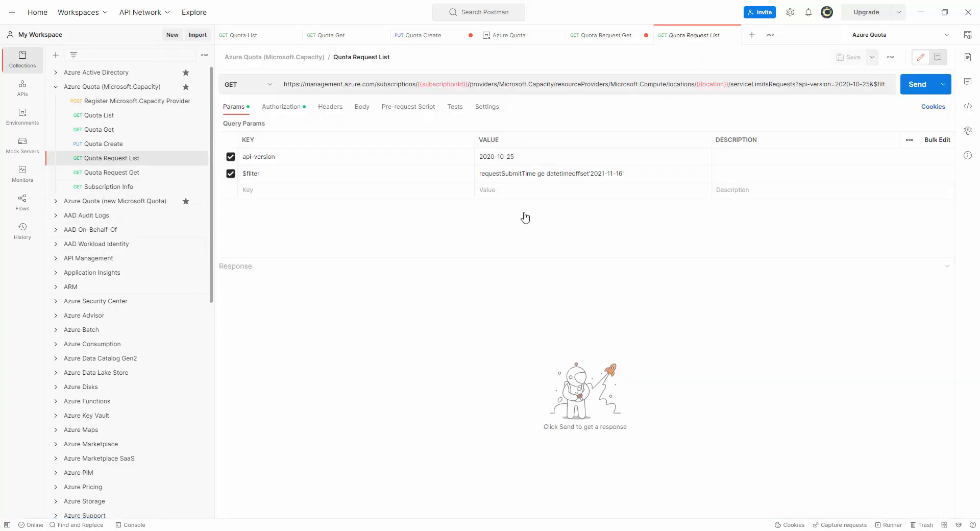
{"action": "left_click", "coordinate": [917, 84]}
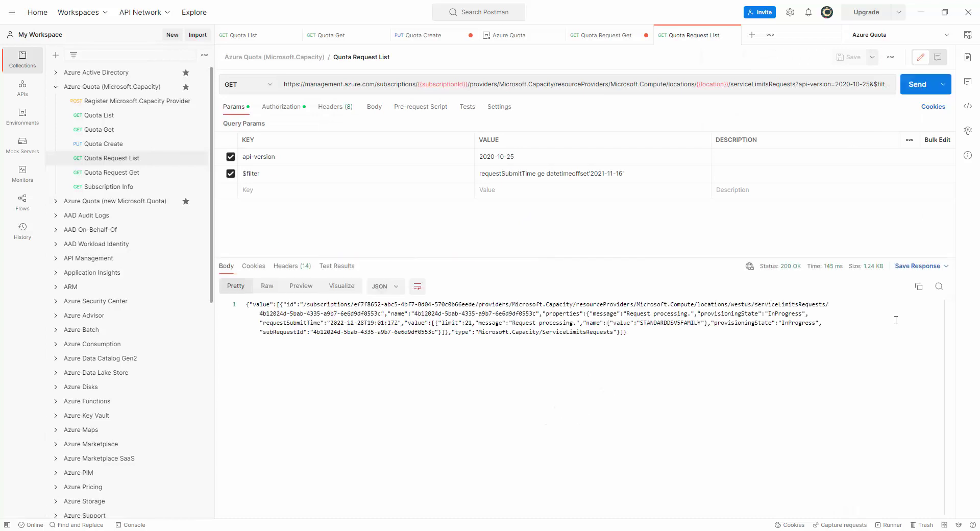
{"action": "scroll", "coordinate": [776, 445], "scroll_direction": "down", "scroll_amount": 1}
{"action": "scroll", "coordinate": [776, 444], "scroll_direction": "up", "scroll_amount": 1}
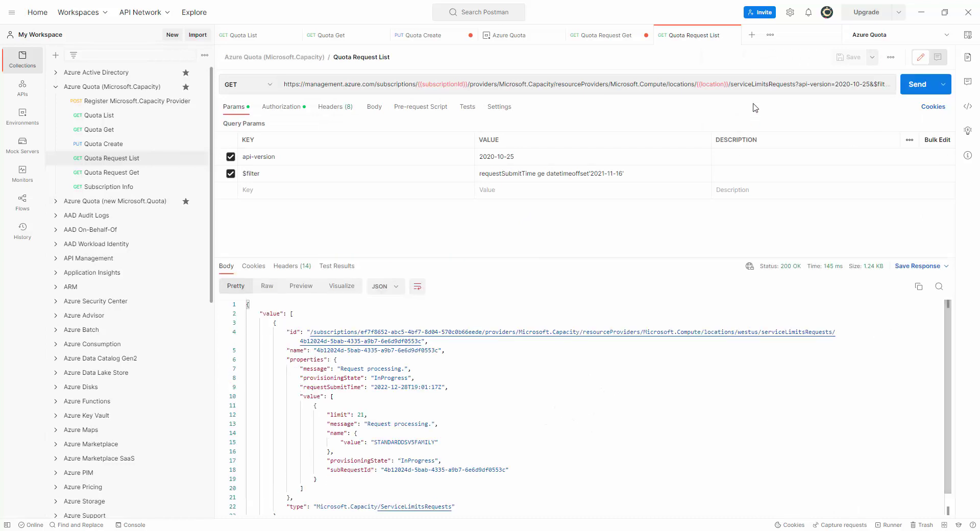
Replace {{location}} with southeastasia in the Quota Request List URL, send the request and review the response.
{"action": "left_click_drag", "start_coordinate": [697, 84], "coordinate": [729, 84]}
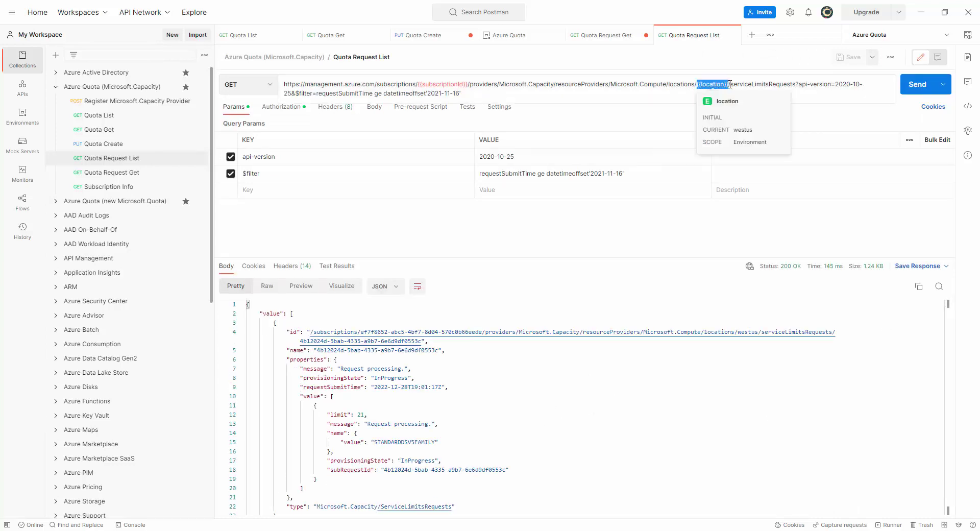
{"action": "type", "text": "southea"}
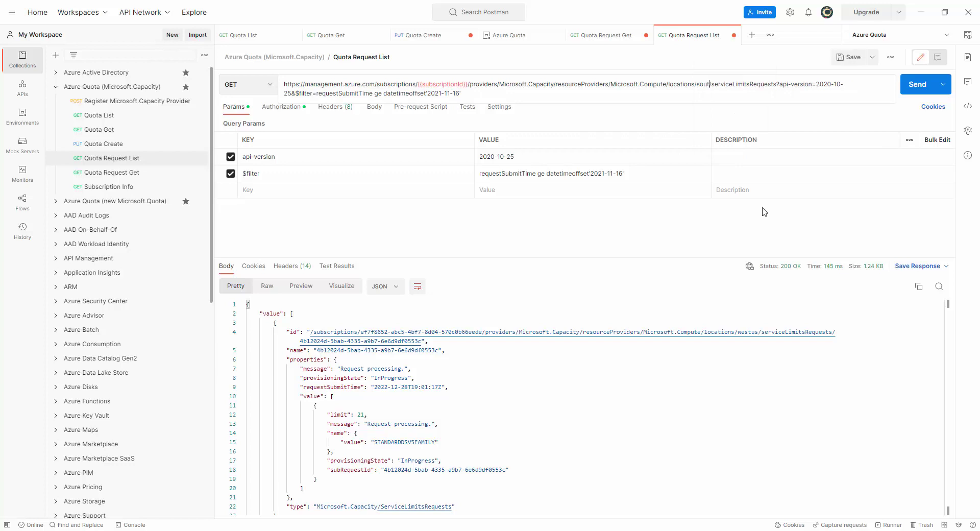
{"action": "type", "text": "stasia"}
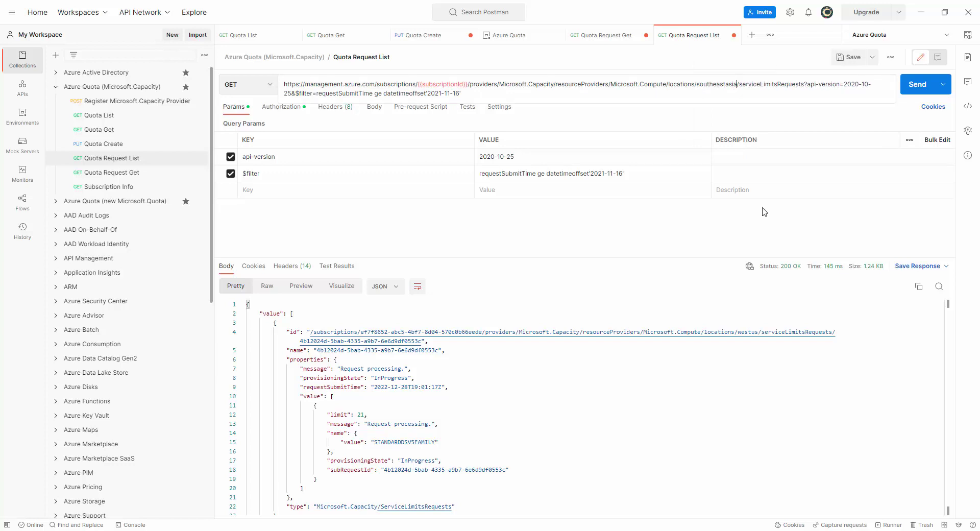
{"action": "left_click", "coordinate": [914, 86]}
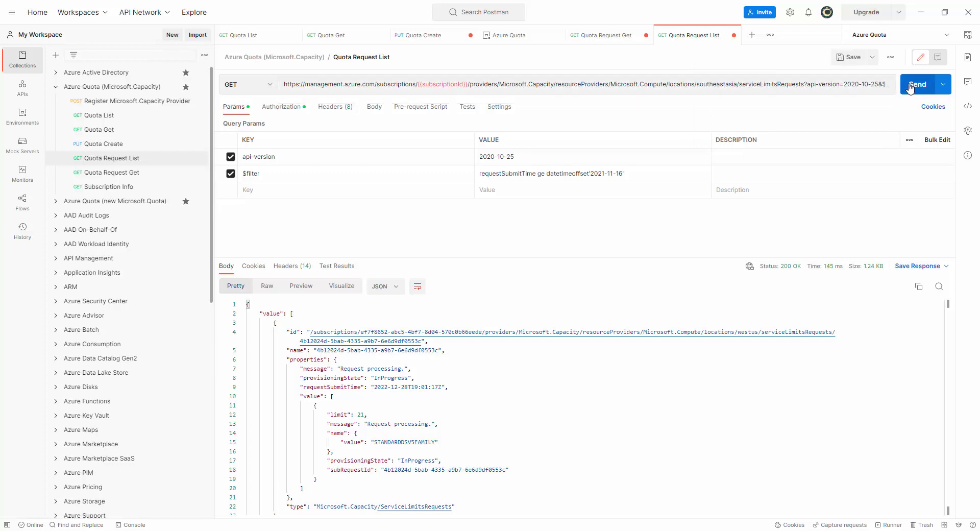
{"action": "scroll", "coordinate": [520, 427], "scroll_direction": "down", "scroll_amount": 1}
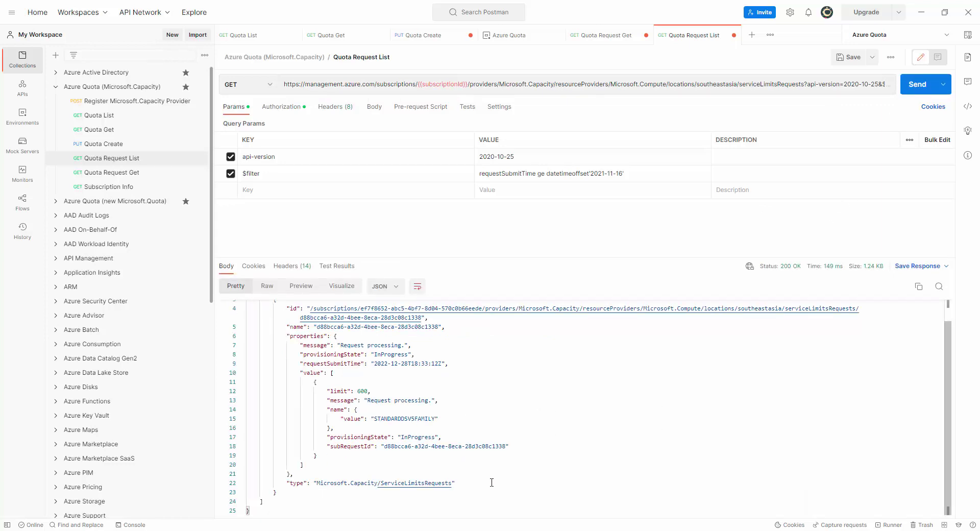
{"action": "scroll", "coordinate": [495, 480], "scroll_direction": "up", "scroll_amount": 1}
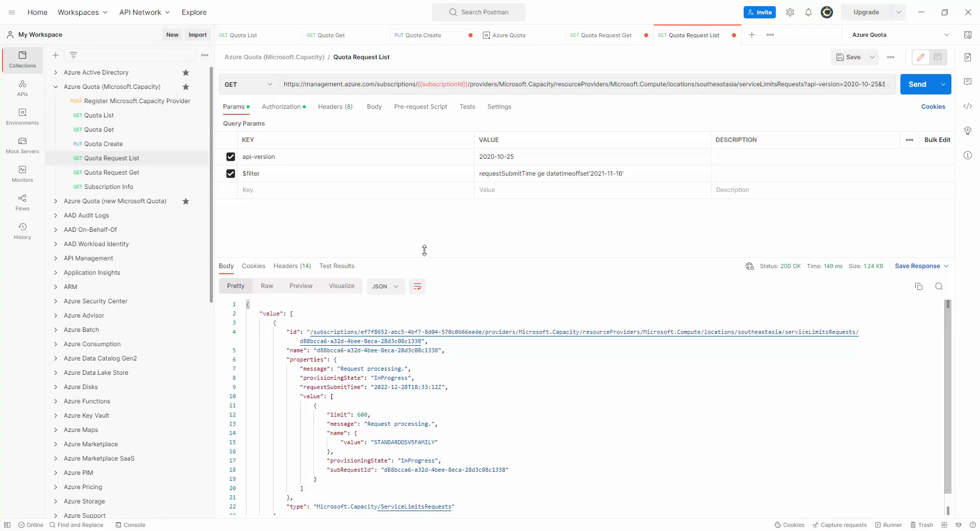
Switch to the browser's Quota - List reference page and open the Quota API article from the documentation's table of contents.
{"action": "left_click", "coordinate": [219, 530]}
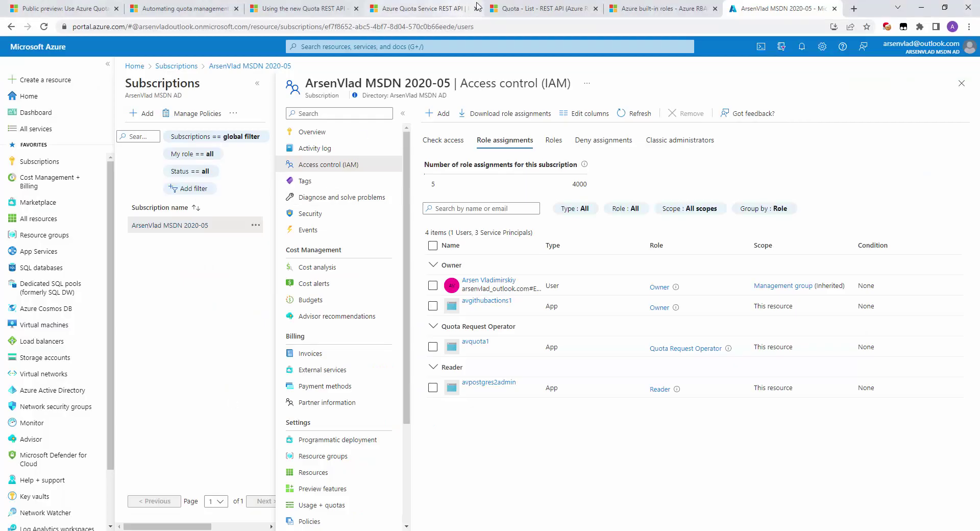
{"action": "left_click", "coordinate": [550, 8]}
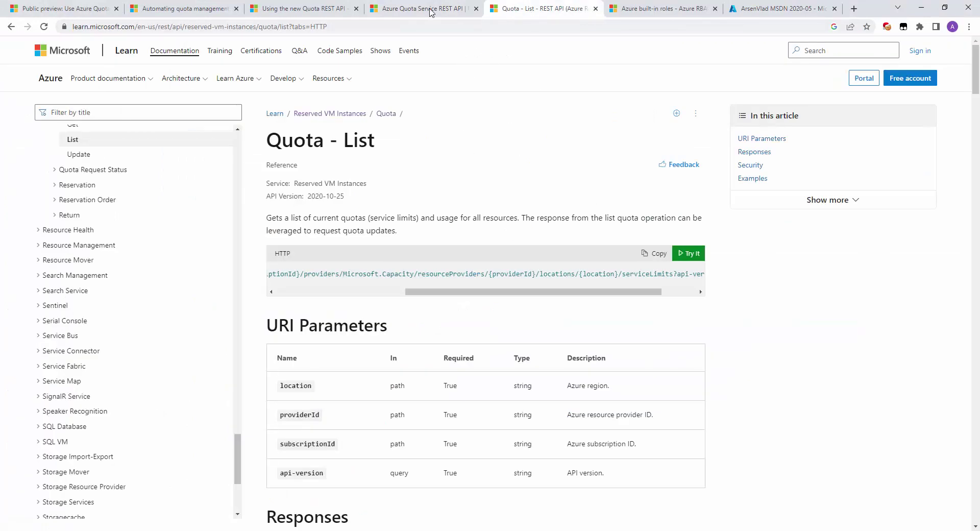
{"action": "scroll", "coordinate": [111, 217], "scroll_direction": "up", "scroll_amount": 3}
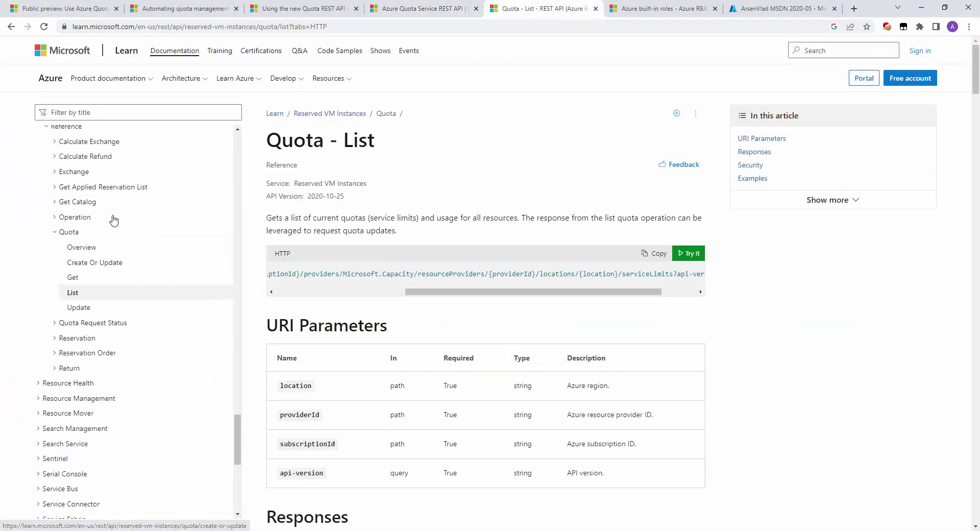
{"action": "scroll", "coordinate": [100, 243], "scroll_direction": "up", "scroll_amount": 1}
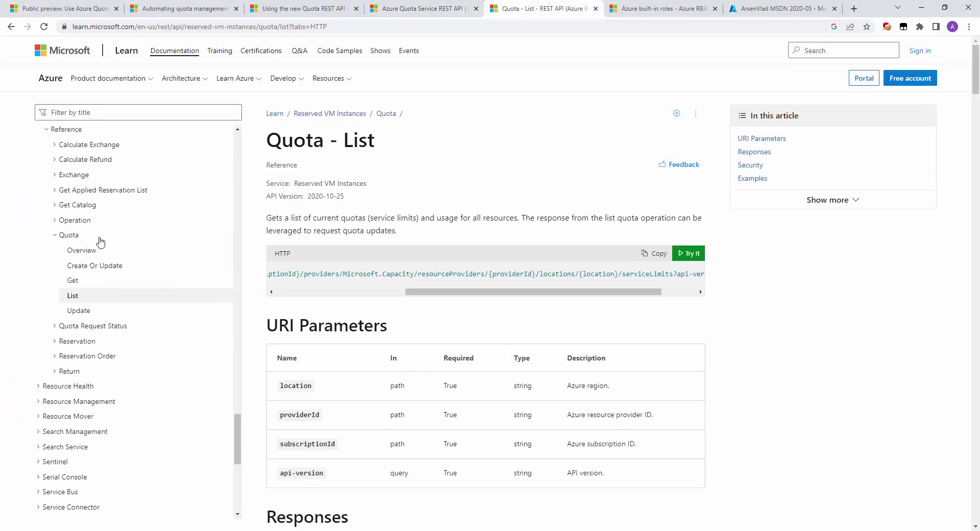
{"action": "scroll", "coordinate": [97, 243], "scroll_direction": "up", "scroll_amount": 2}
{"action": "left_click", "coordinate": [77, 215]}
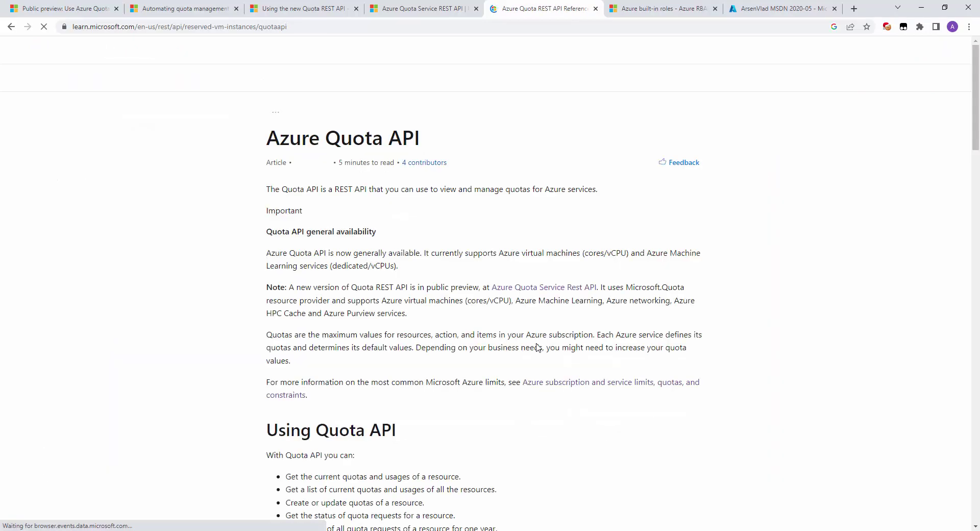
Examine the Troubleshooting Quota API errors table in the Azure Quota API article and highlight the ContactSupport error code.
{"action": "scroll", "coordinate": [537, 347], "scroll_direction": "down", "scroll_amount": 20}
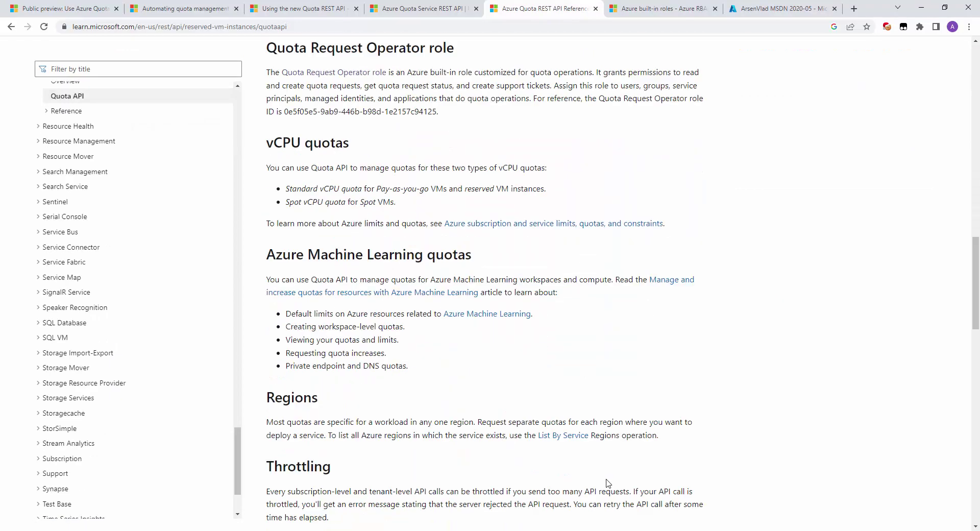
{"action": "scroll", "coordinate": [609, 483], "scroll_direction": "down", "scroll_amount": 12}
{"action": "scroll", "coordinate": [612, 495], "scroll_direction": "up", "scroll_amount": 5}
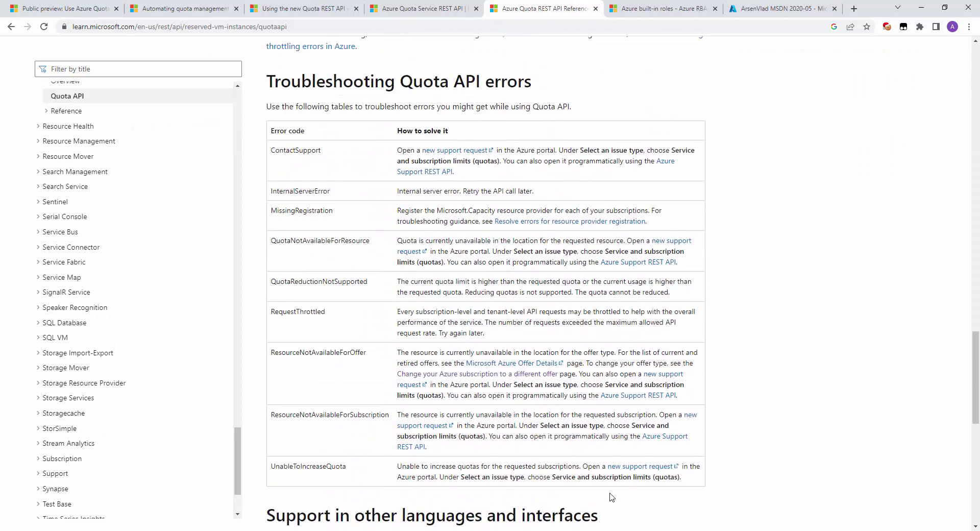
{"action": "double_click", "coordinate": [283, 150]}
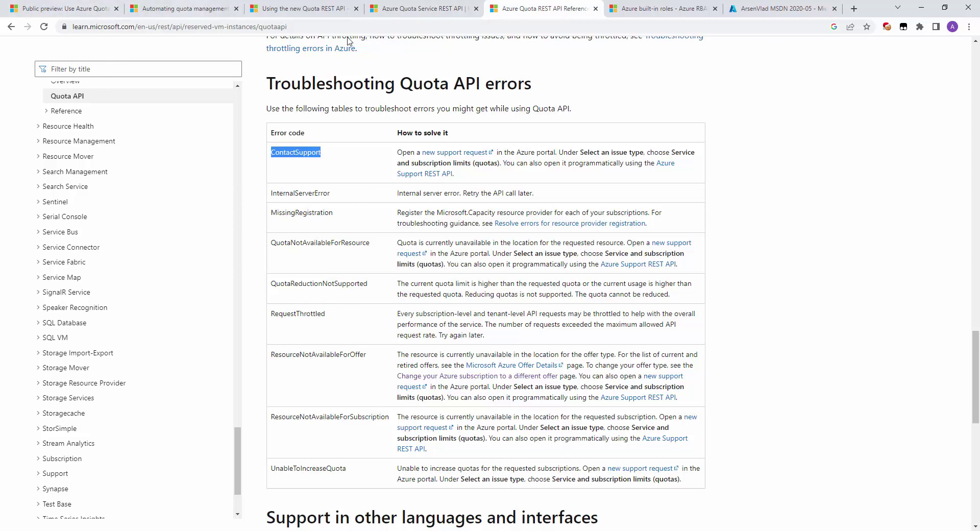
Switch back to Postman, view the Register Microsoft.Capacity Provider request, and return to Quota Request List.
{"action": "left_click", "coordinate": [256, 530]}
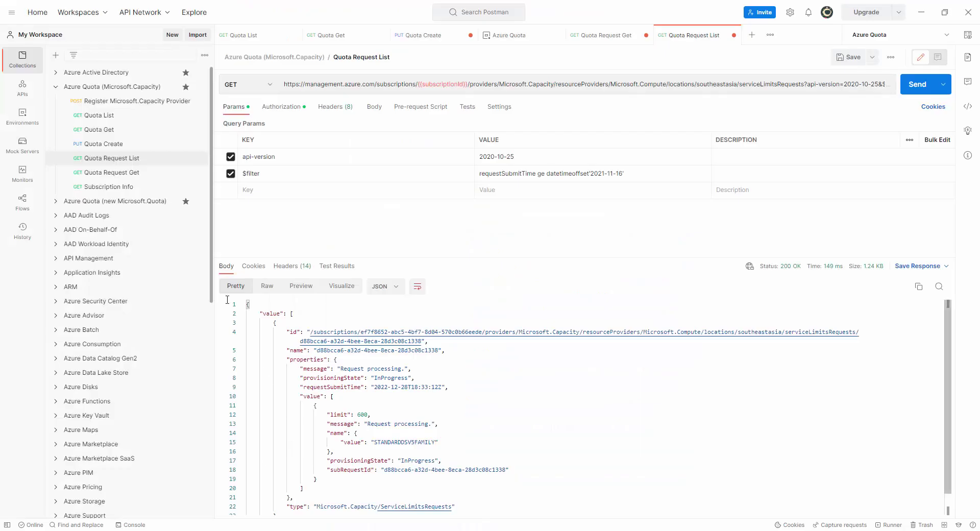
{"action": "left_click", "coordinate": [139, 102]}
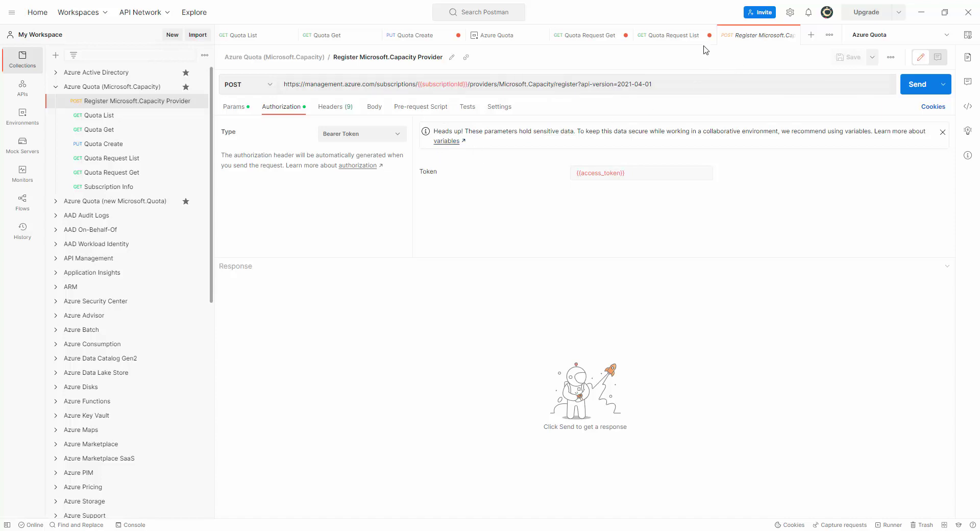
{"action": "left_click", "coordinate": [673, 36]}
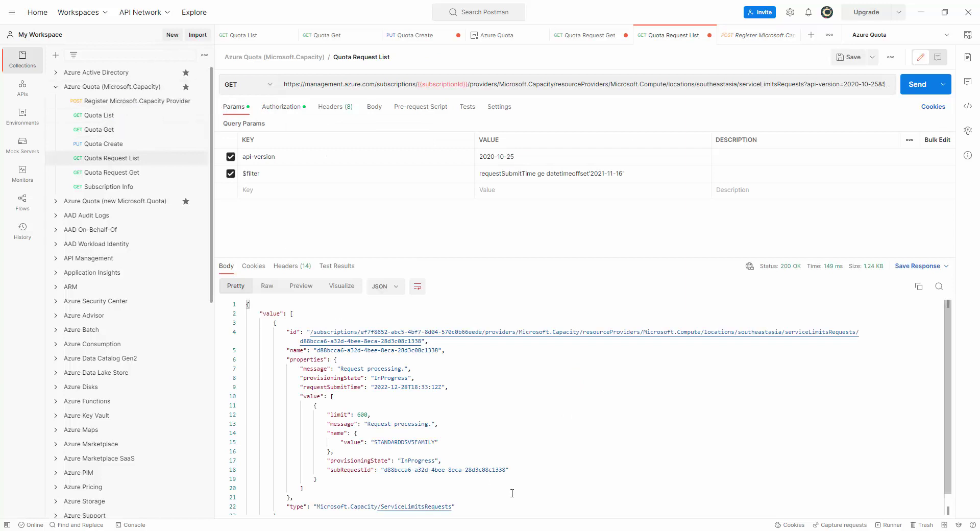
Resend the Quota Get request for standardDSv5Family and examine the currentValue and limit properties in its response.
{"action": "left_click", "coordinate": [336, 36]}
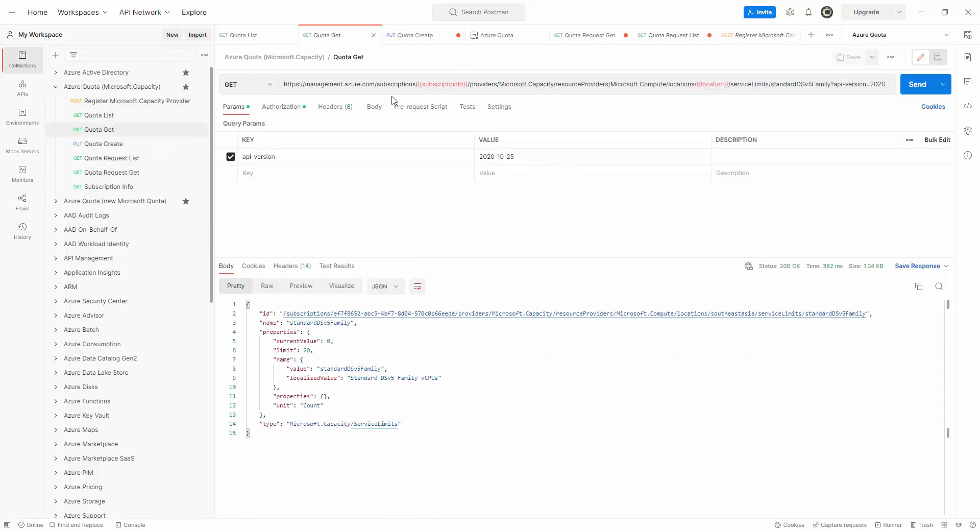
{"action": "left_click", "coordinate": [914, 87]}
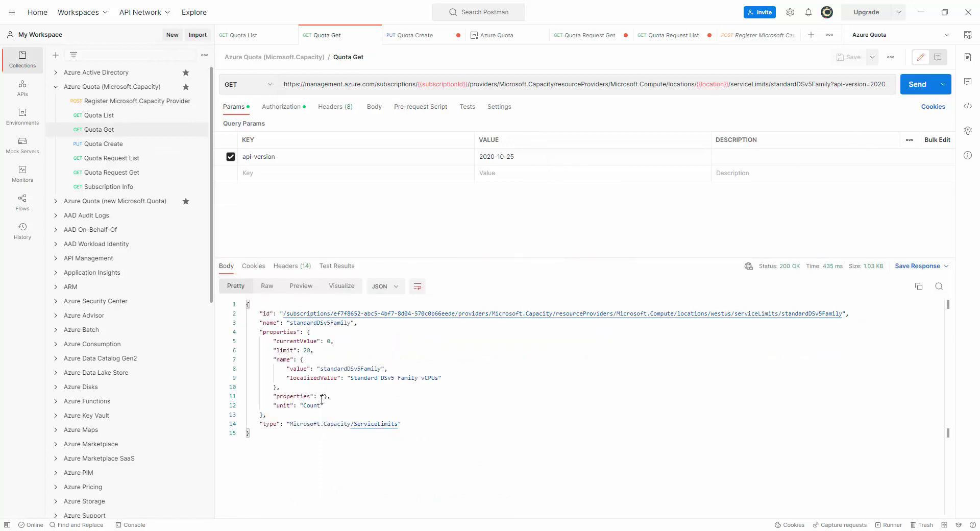
{"action": "left_click_drag", "start_coordinate": [271, 341], "coordinate": [336, 340]}
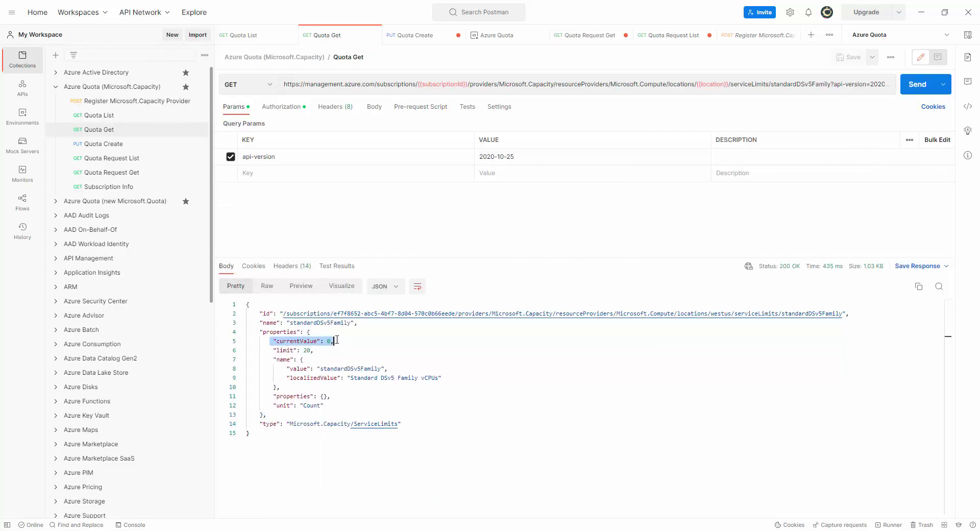
{"action": "left_click_drag", "start_coordinate": [268, 350], "coordinate": [313, 350]}
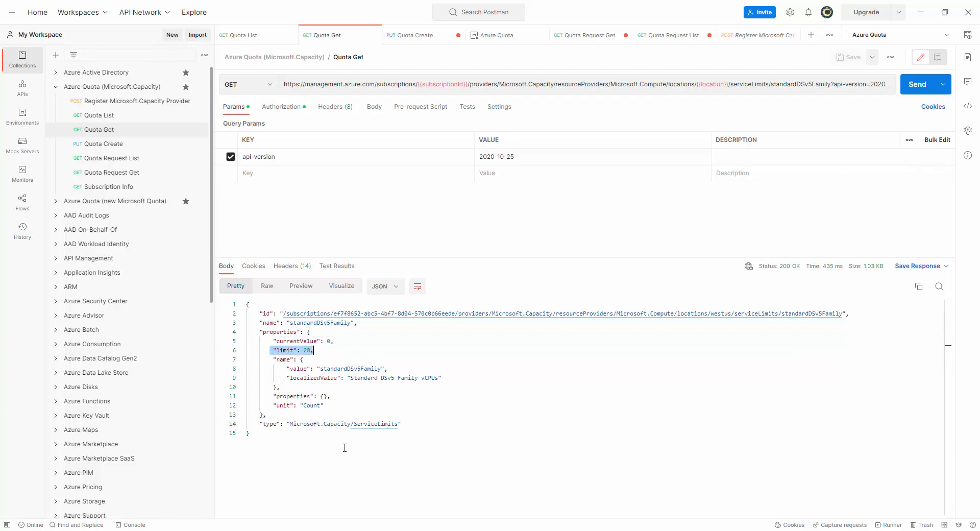
Return to the Quota List request and view its list of service limits.
{"action": "left_click", "coordinate": [247, 36]}
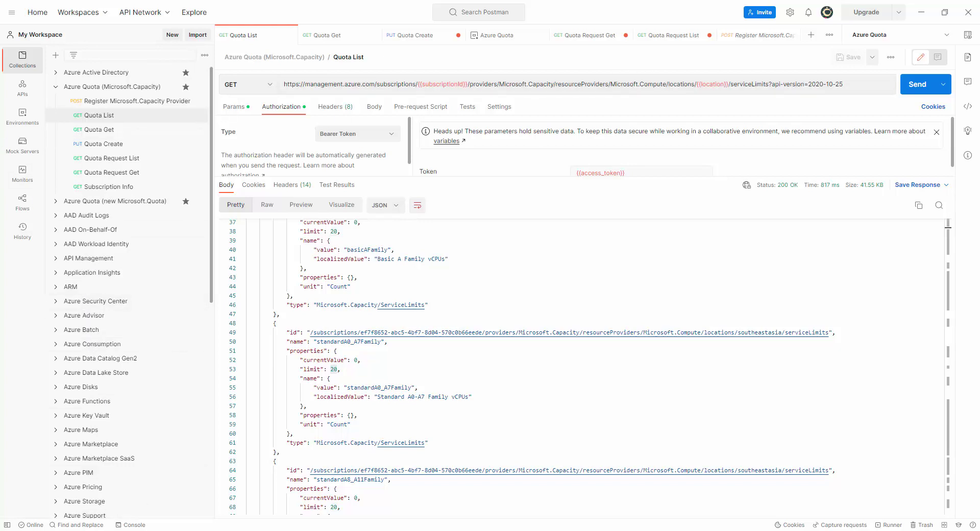
{"action": "mouse_move", "coordinate": [212, 530]}
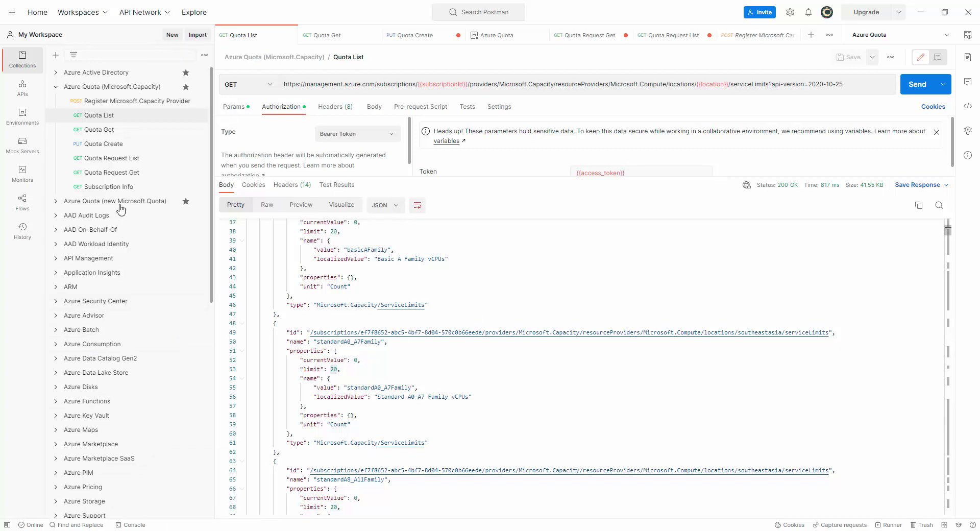
Collapse the Azure Quota (Microsoft.Capacity) collection, expand Azure Quota (new Microsoft.Quota), and highlight the Microsoft.Quota part of its name.
{"action": "left_click", "coordinate": [58, 87]}
{"action": "left_click", "coordinate": [68, 102]}
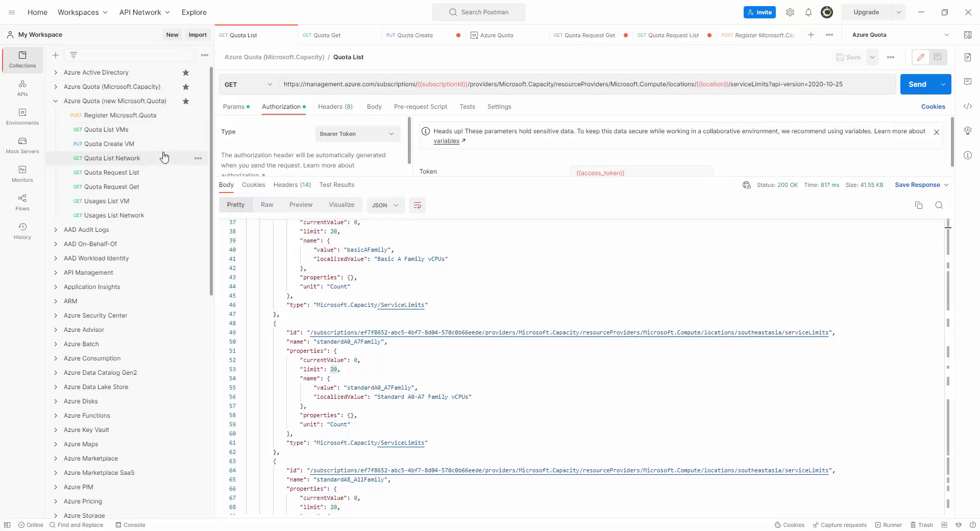
{"action": "left_click_drag", "start_coordinate": [103, 93], "coordinate": [175, 108]}
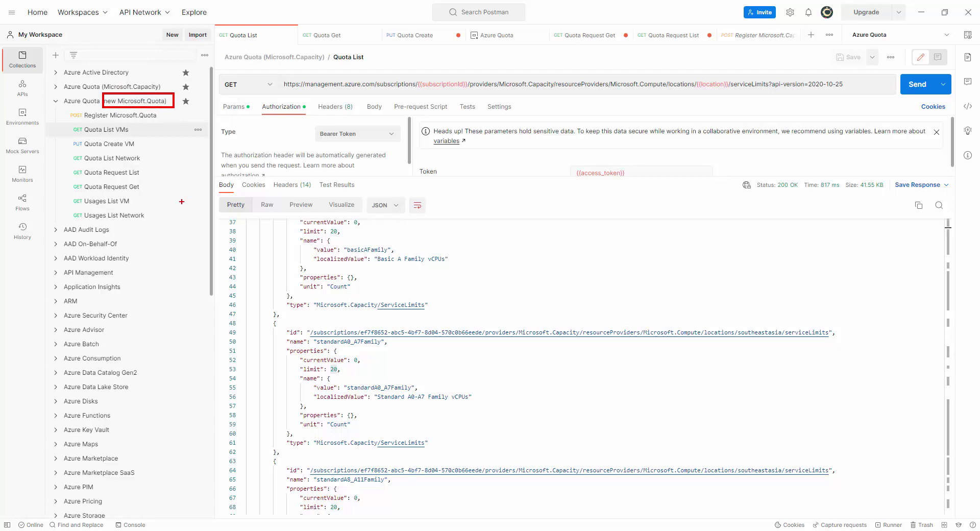
{"action": "key", "text": "Escape"}
Close all open request and environment tabs, saving the modified requests before closing them.
{"action": "left_click", "coordinate": [291, 35]}
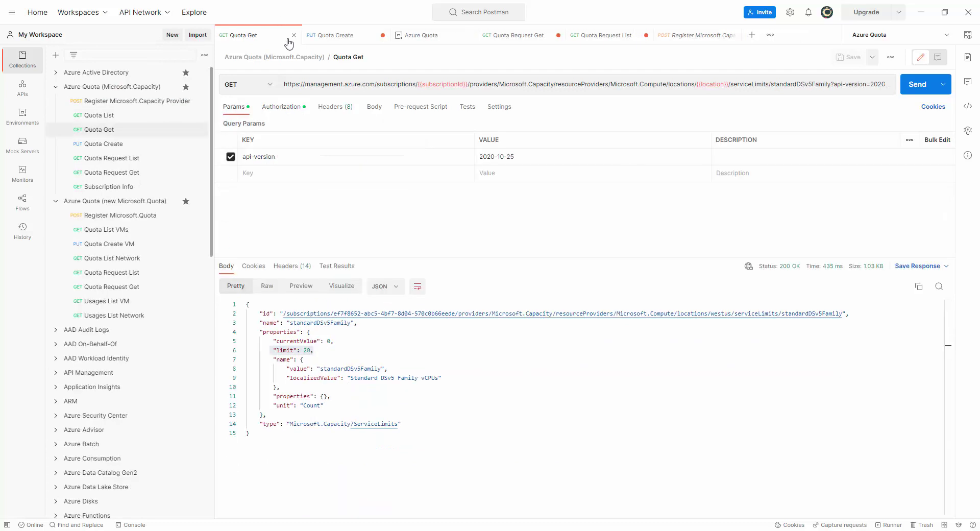
{"action": "left_click", "coordinate": [291, 36]}
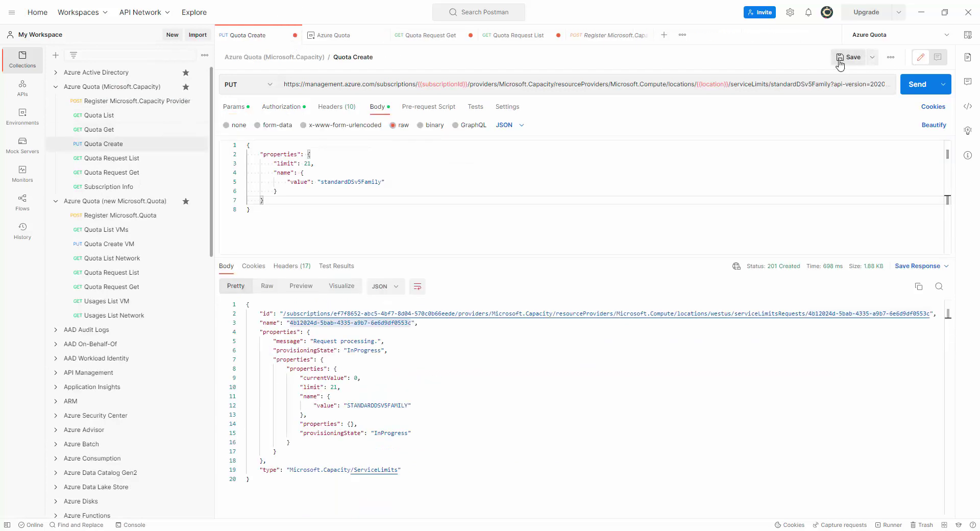
{"action": "left_click", "coordinate": [295, 36]}
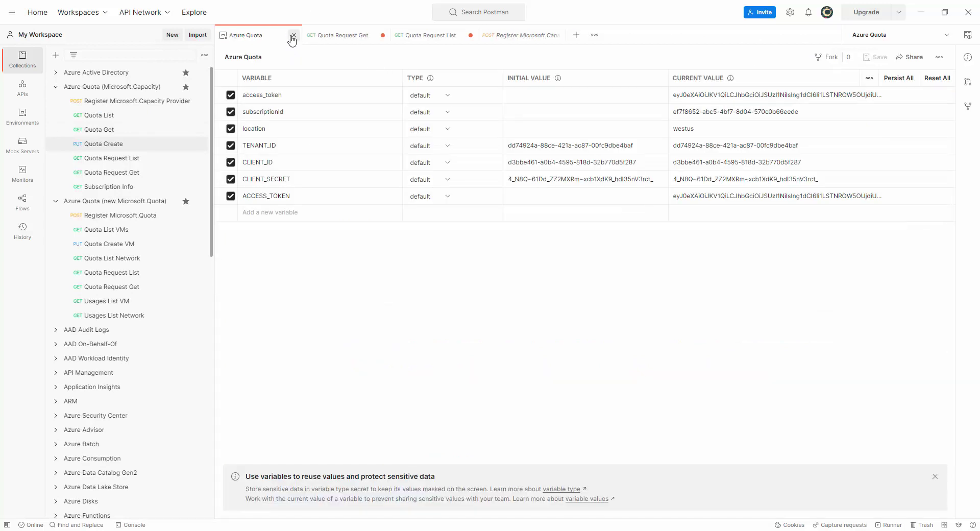
{"action": "left_click", "coordinate": [294, 35]}
{"action": "left_click", "coordinate": [294, 35]}
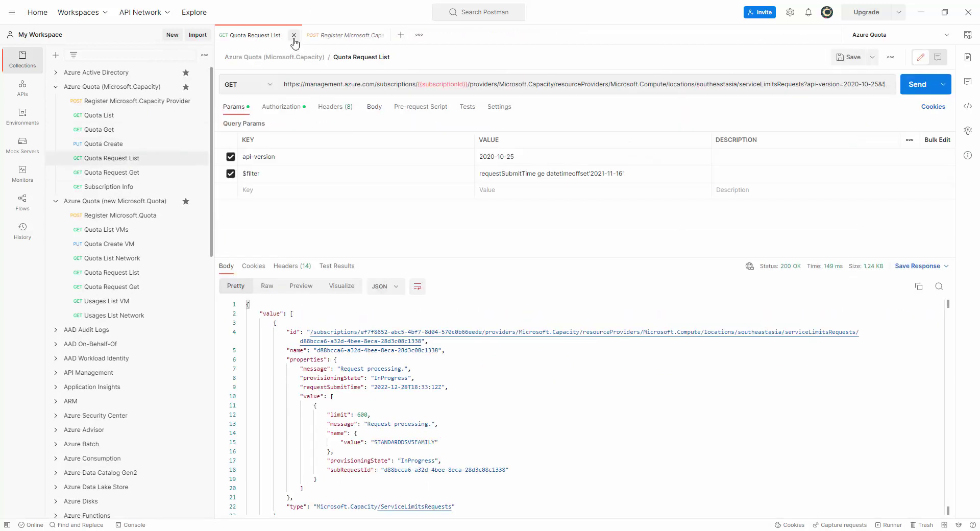
{"action": "left_click", "coordinate": [847, 57]}
{"action": "left_click", "coordinate": [295, 35]}
{"action": "left_click", "coordinate": [294, 36]}
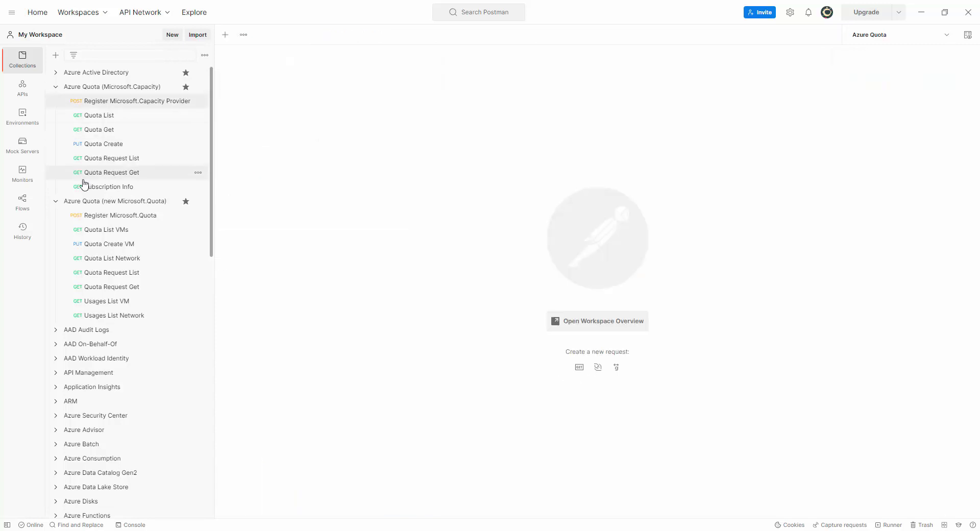
View the Register Microsoft.Capacity Provider request, and open Register Microsoft.Quota in the Azure Quota (new Microsoft.Quota) collection for comparison.
{"action": "left_click", "coordinate": [55, 201]}
{"action": "left_click", "coordinate": [158, 106]}
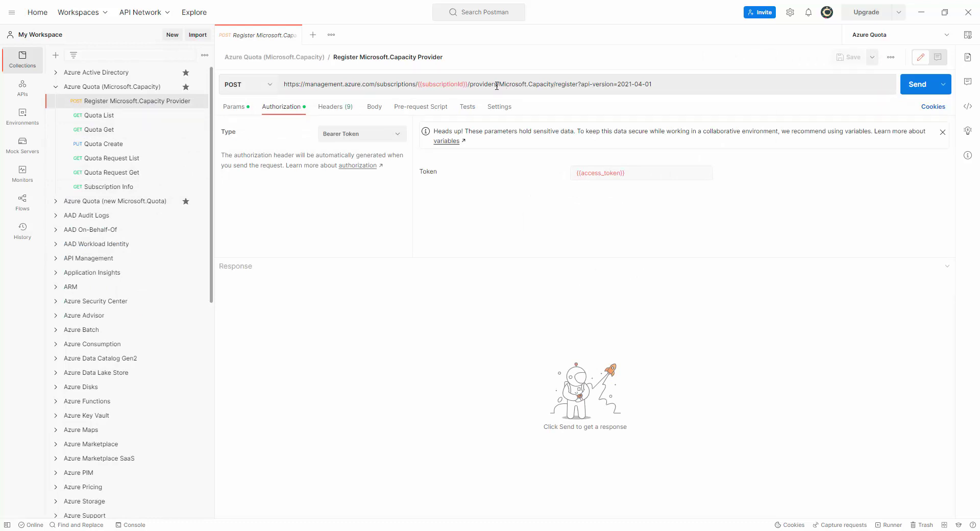
{"action": "left_click", "coordinate": [55, 88]}
{"action": "left_click", "coordinate": [55, 101]}
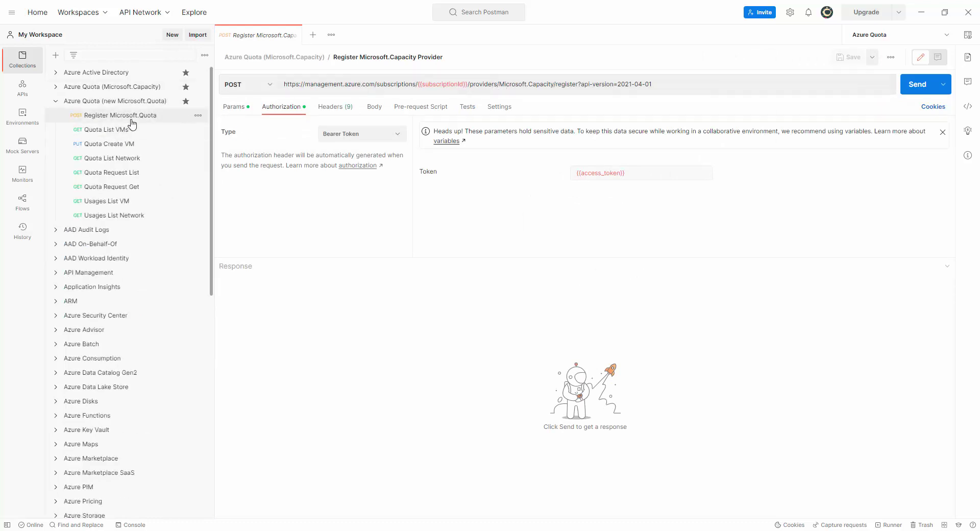
{"action": "left_click", "coordinate": [131, 117]}
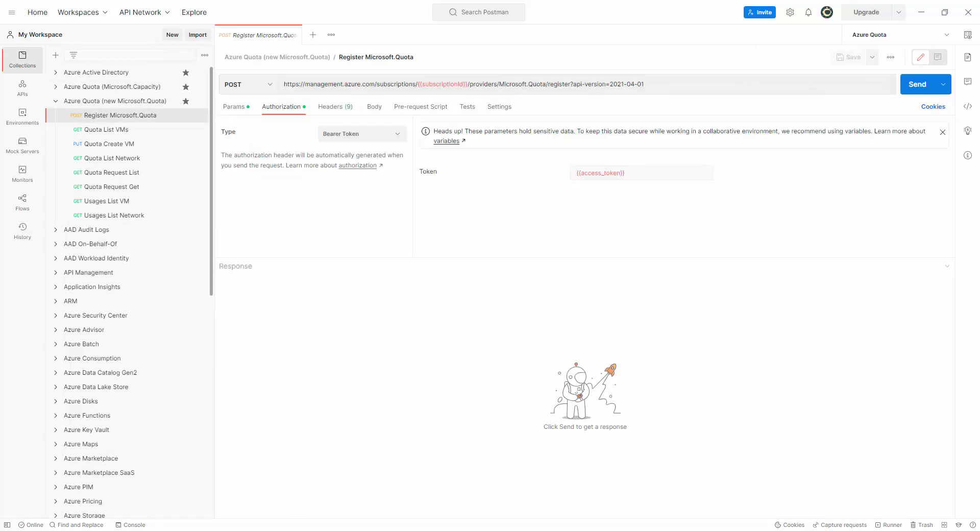
Switch to the browser's Azure Quota Service API article and expand the Quota, Quota Operation, Quota Request Status and Usages groups.
{"action": "key", "text": "alt+Tab"}
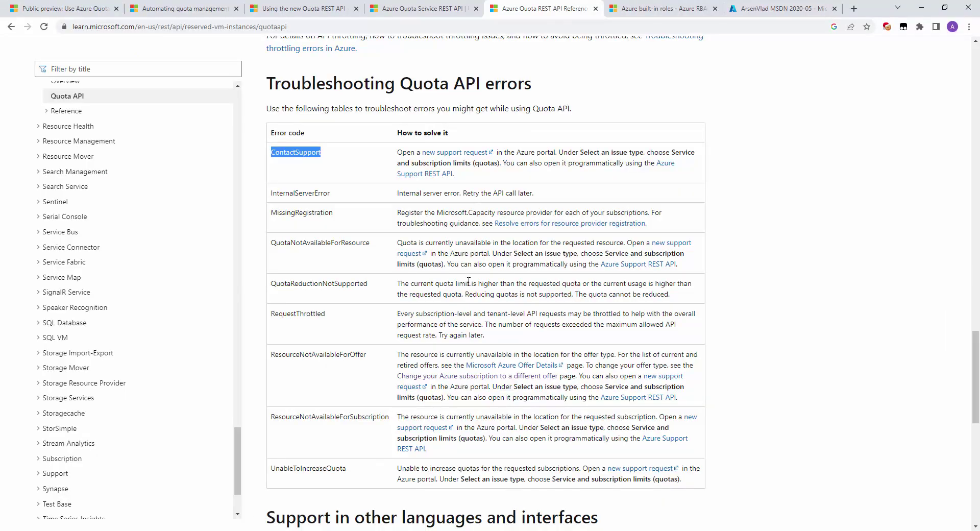
{"action": "left_click", "coordinate": [434, 9]}
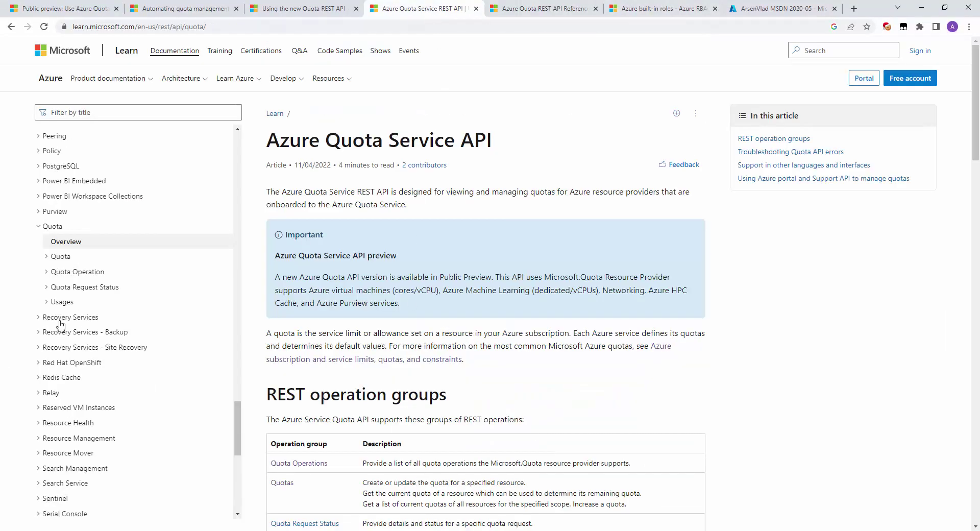
{"action": "left_click", "coordinate": [48, 257]}
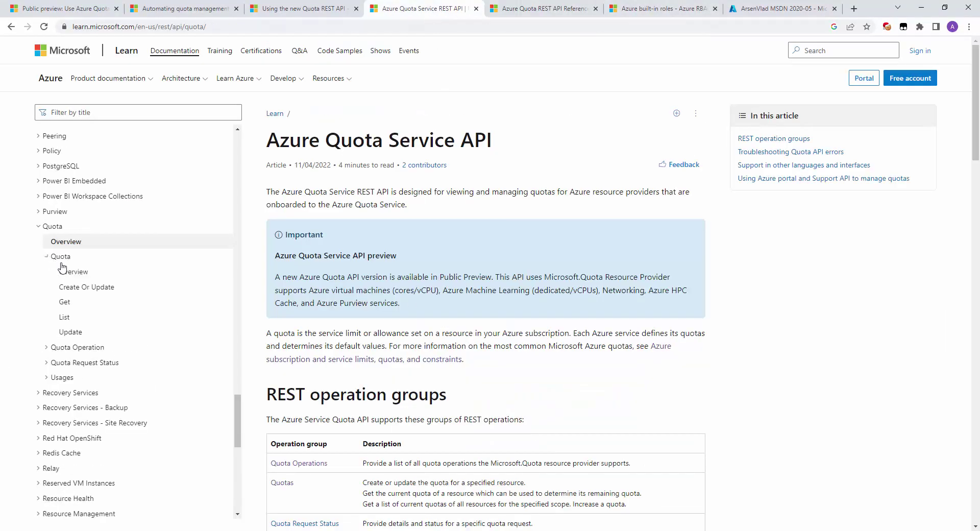
{"action": "left_click", "coordinate": [47, 347]}
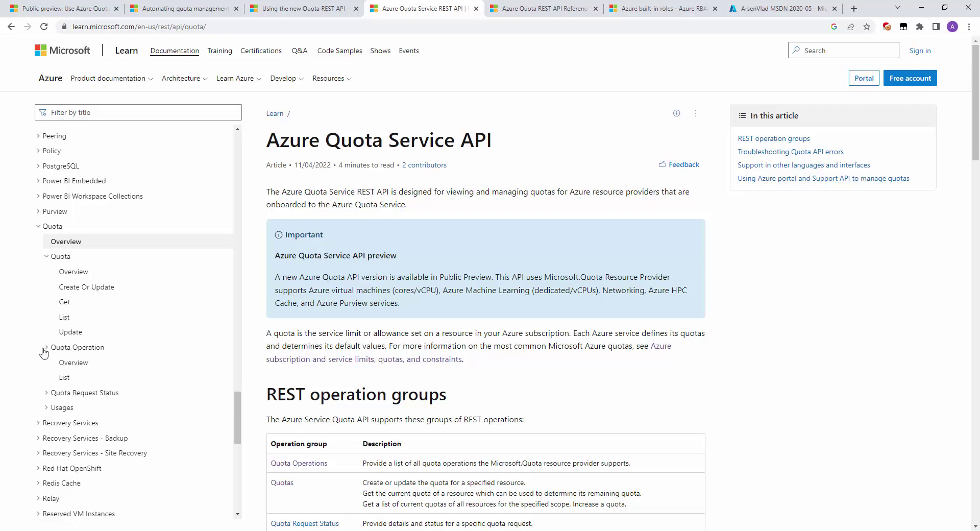
{"action": "scroll", "coordinate": [85, 378], "scroll_direction": "down", "scroll_amount": 2}
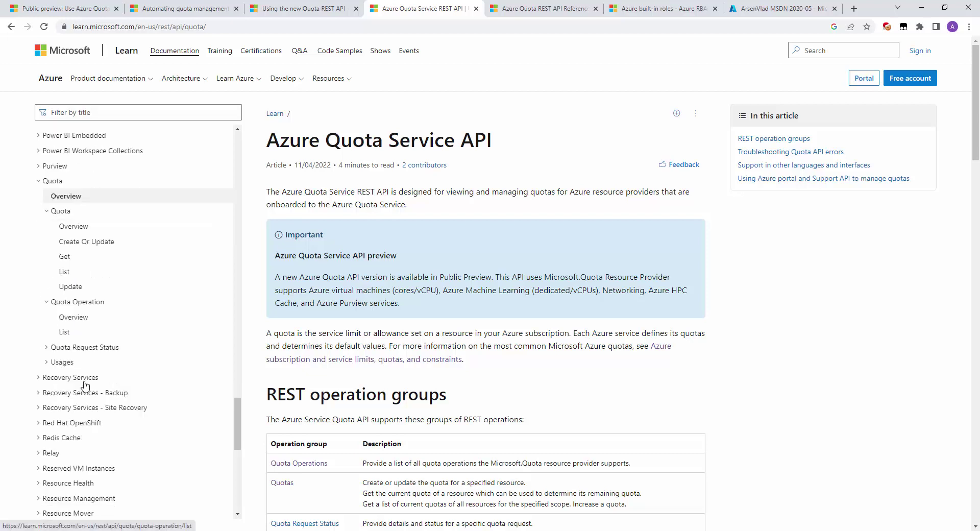
{"action": "left_click", "coordinate": [46, 291]}
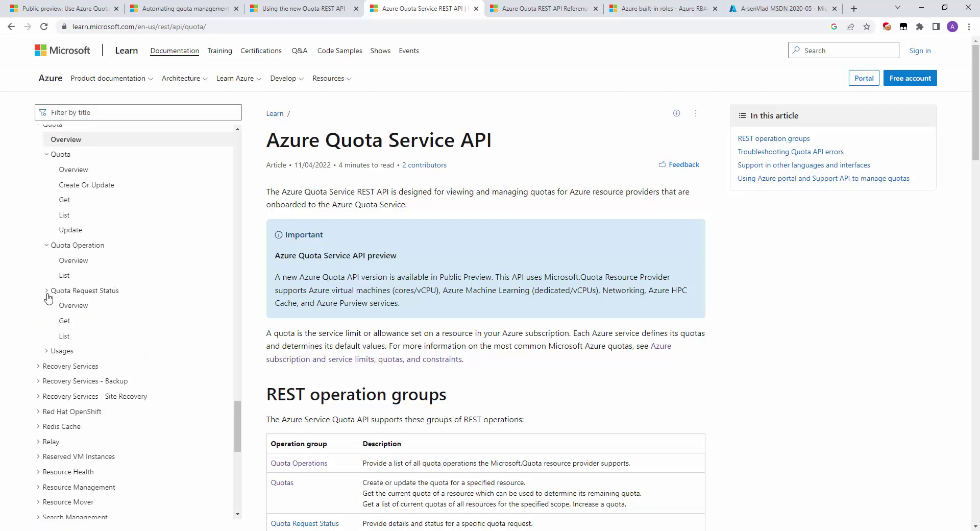
{"action": "left_click", "coordinate": [45, 351]}
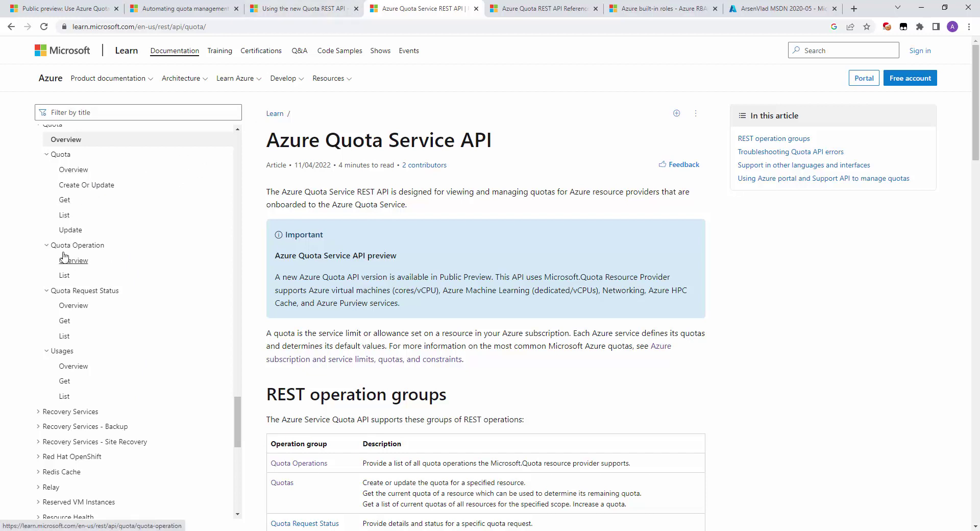
{"action": "scroll", "coordinate": [291, 285], "scroll_direction": "down", "scroll_amount": 2}
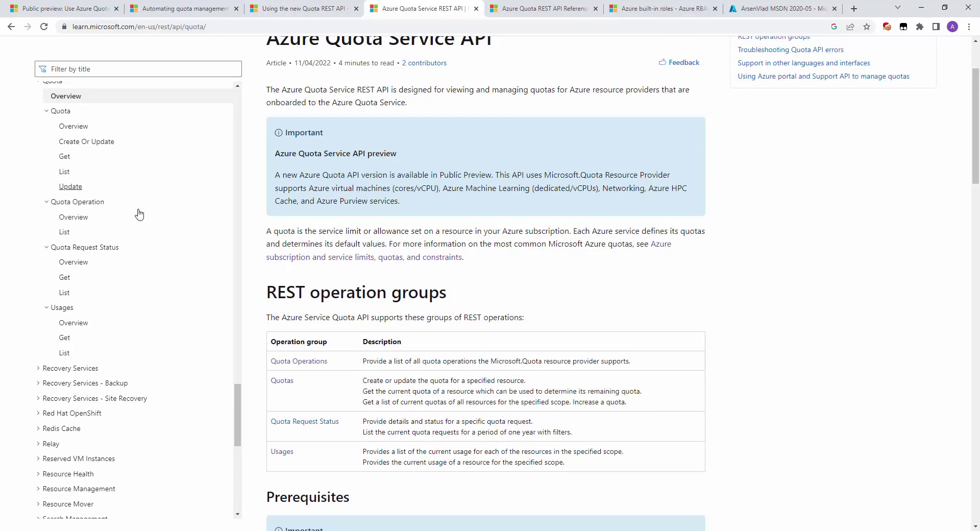
Examine the Quota - List reference, highlighting {scope} and /providers/Microsoft.Quota/quotas in its request URL, and view the Azure Quota public preview announcement.
{"action": "left_click", "coordinate": [63, 174]}
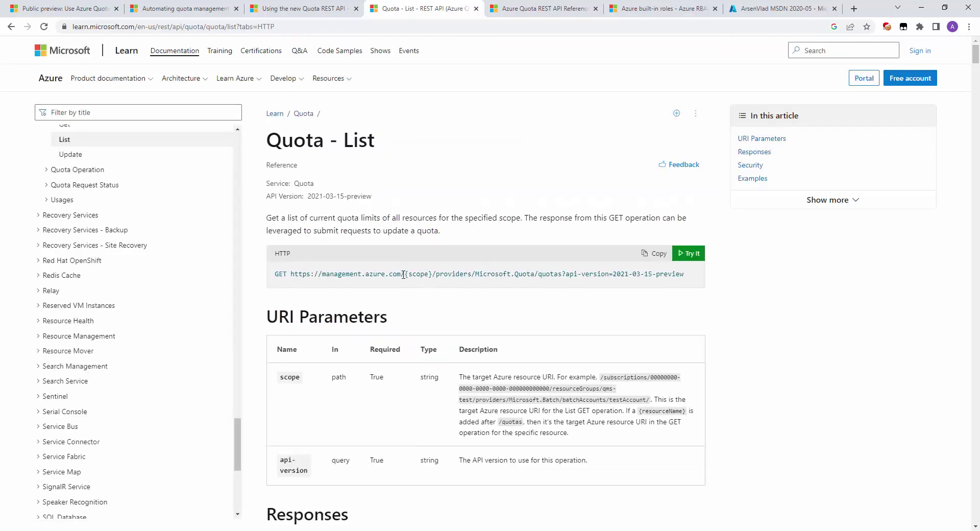
{"action": "left_click_drag", "start_coordinate": [418, 276], "coordinate": [432, 275]}
{"action": "left_click", "coordinate": [434, 276]}
{"action": "left_click_drag", "start_coordinate": [434, 276], "coordinate": [560, 276]}
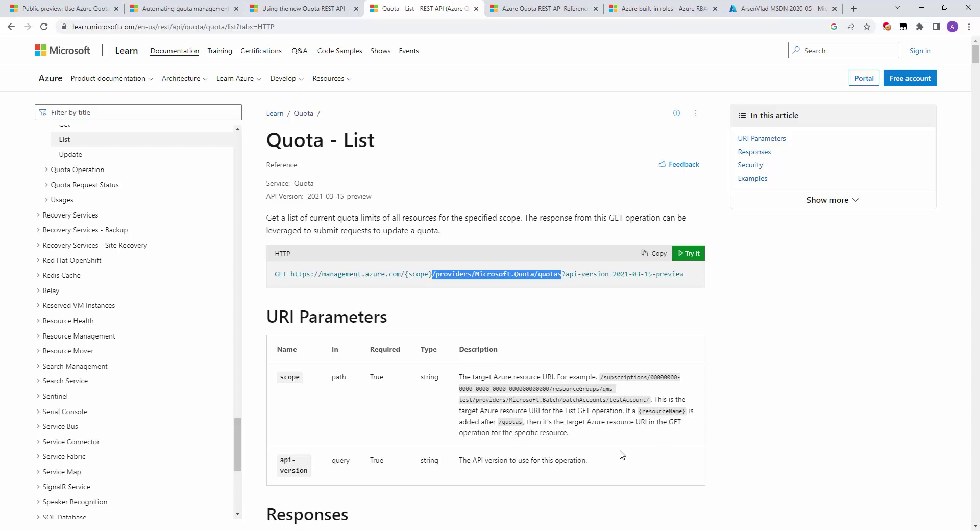
{"action": "scroll", "coordinate": [638, 454], "scroll_direction": "down", "scroll_amount": 10}
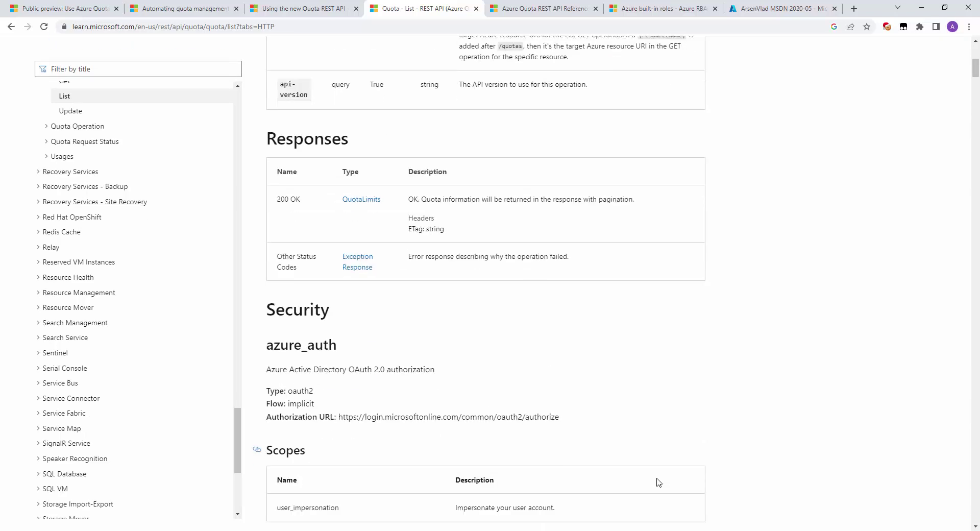
{"action": "scroll", "coordinate": [665, 490], "scroll_direction": "down", "scroll_amount": 2}
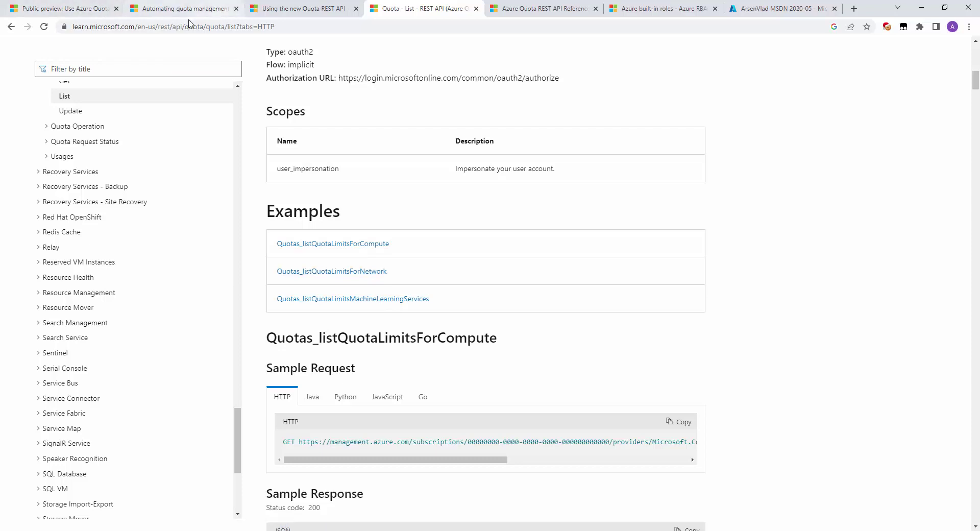
{"action": "left_click", "coordinate": [70, 6]}
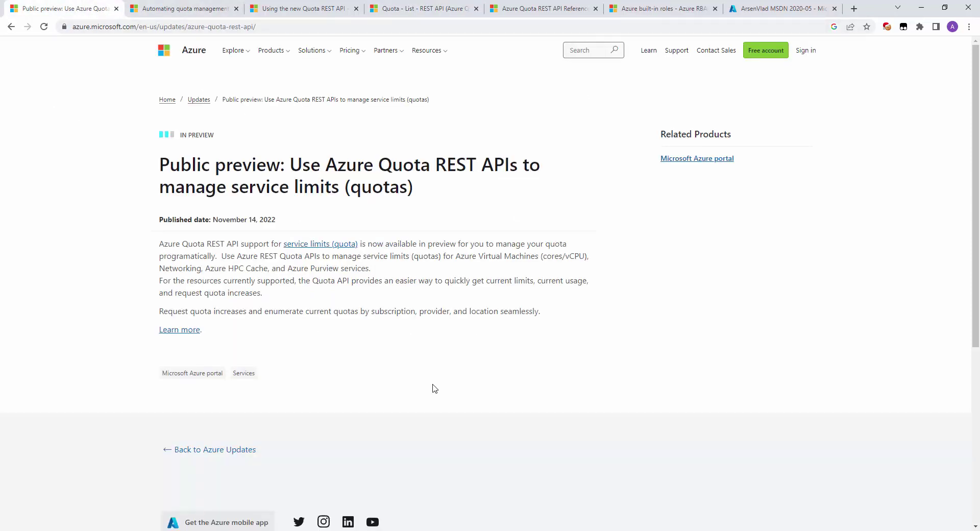
Switch back to Postman, open Quota List VMs, and highlight the Microsoft.Compute location scope and Microsoft.Quota segment in its URL.
{"action": "left_click", "coordinate": [360, 529]}
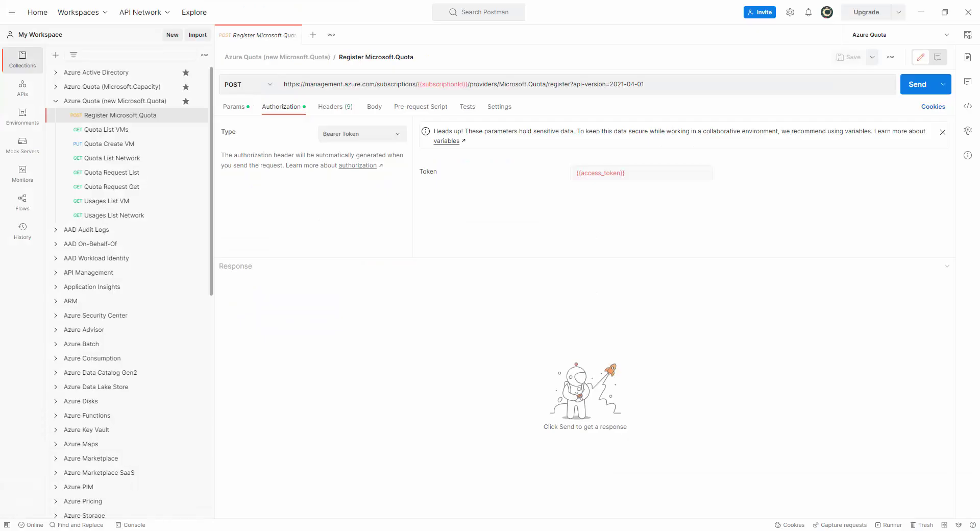
{"action": "left_click", "coordinate": [120, 129]}
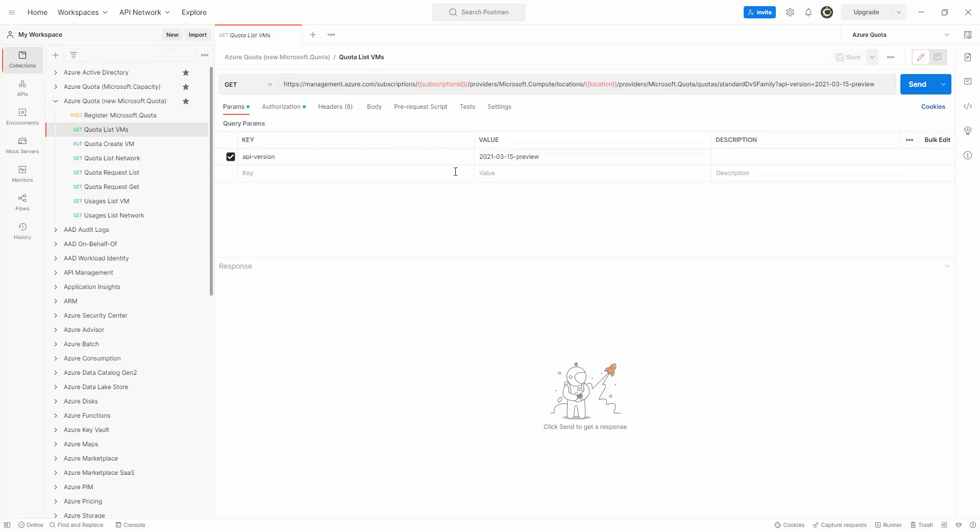
{"action": "left_click_drag", "start_coordinate": [468, 79], "coordinate": [620, 90]}
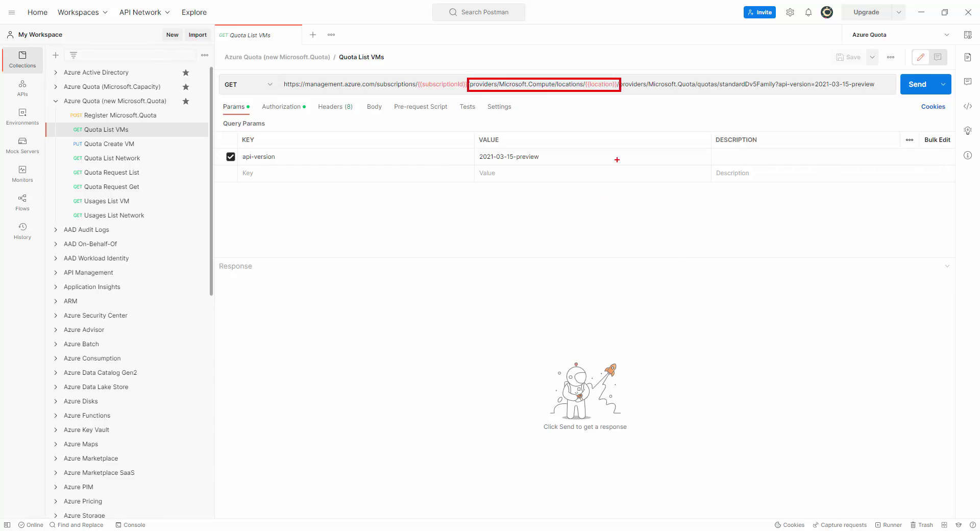
{"action": "key", "text": "Escape"}
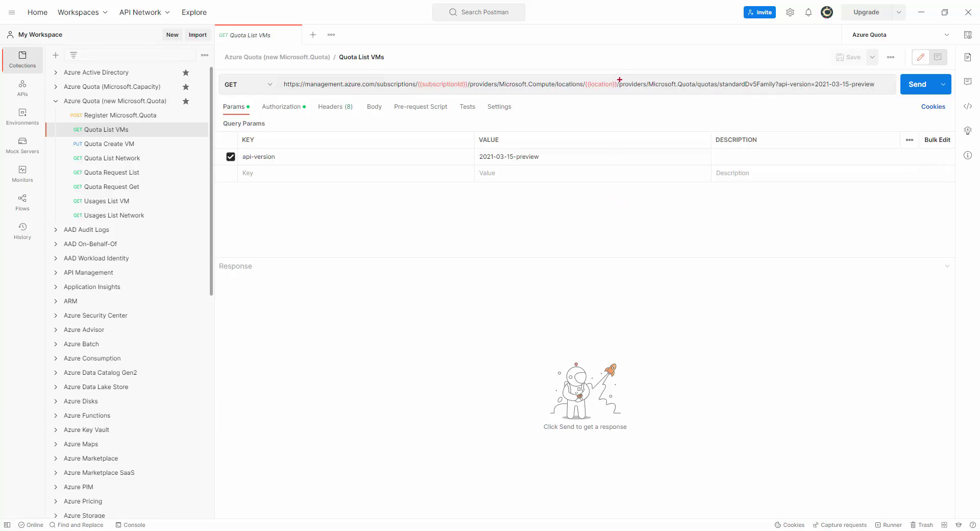
{"action": "mouse_move", "coordinate": [616, 75]}
{"action": "left_mouse_down"}
{"action": "mouse_move", "coordinate": [681, 91]}
{"action": "mouse_move", "coordinate": [777, 92]}
{"action": "left_mouse_up"}
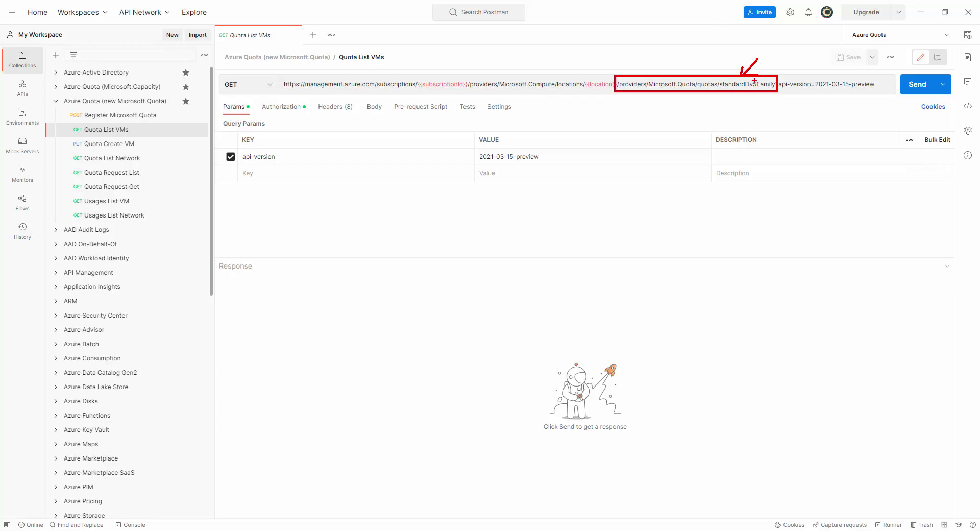
{"action": "key", "text": "Escape"}
Remove /standardDv5Family from the Quota List VMs request URL so the path ends at /quotas.
{"action": "double_click", "coordinate": [734, 84]}
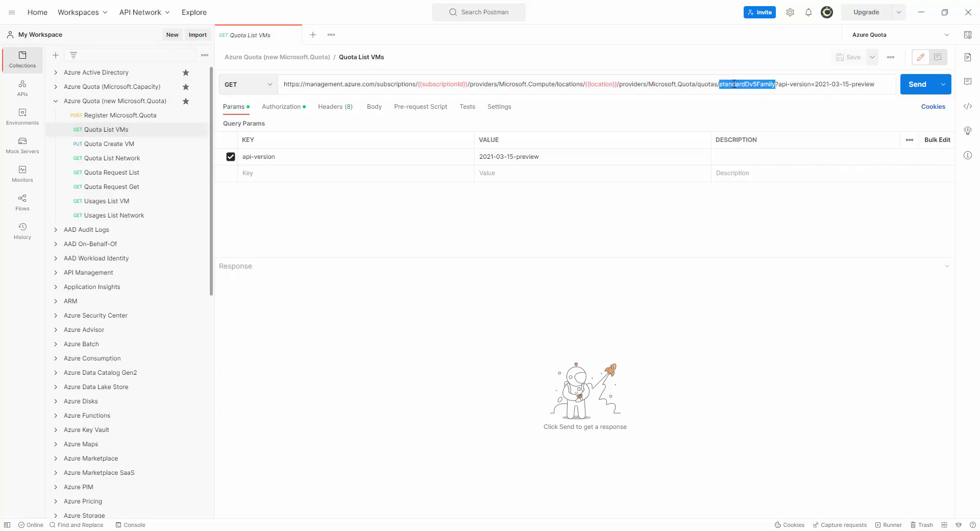
{"action": "key", "text": "BackSpace"}
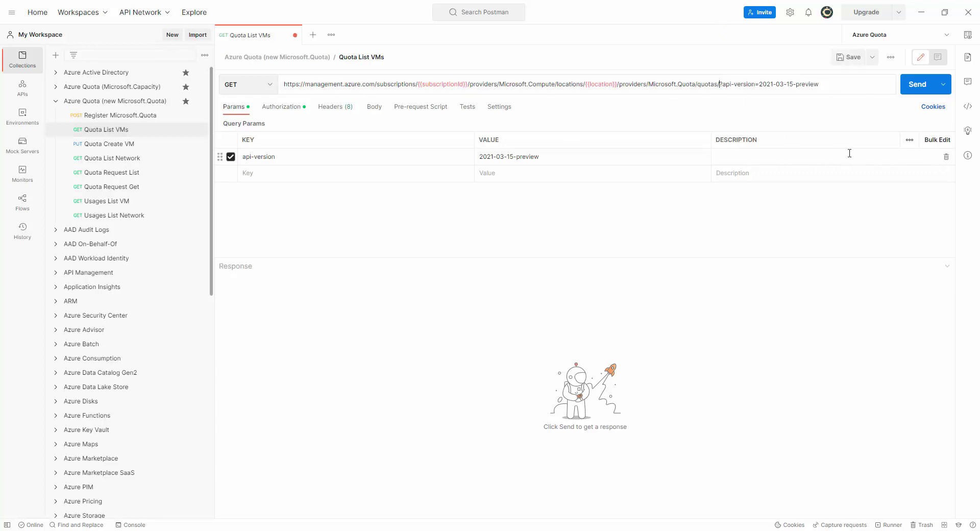
{"action": "key", "text": "BackSpace"}
Compare the request's api-version 2021-03-15-preview with the API version in the browser's Quota - List reference, and return to Postman.
{"action": "left_click_drag", "start_coordinate": [757, 85], "coordinate": [817, 85]}
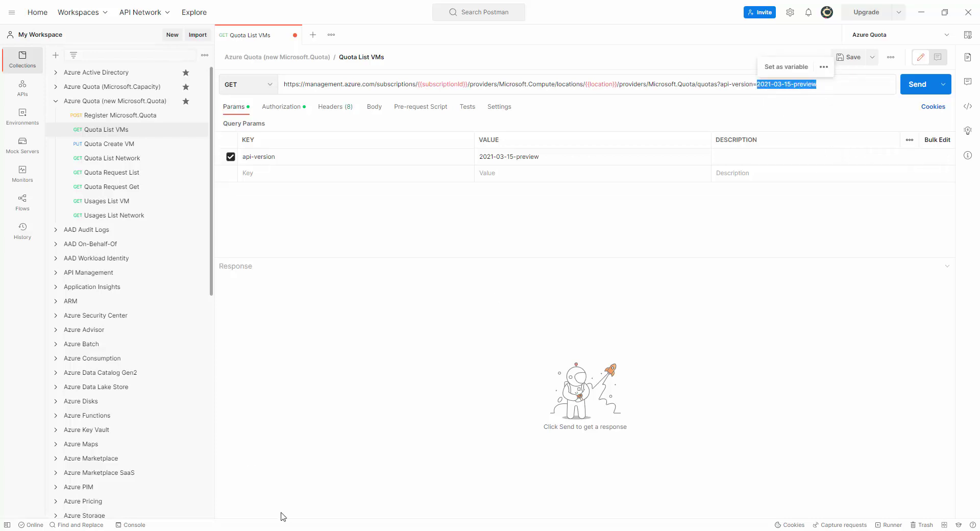
{"action": "key", "text": "alt+Tab"}
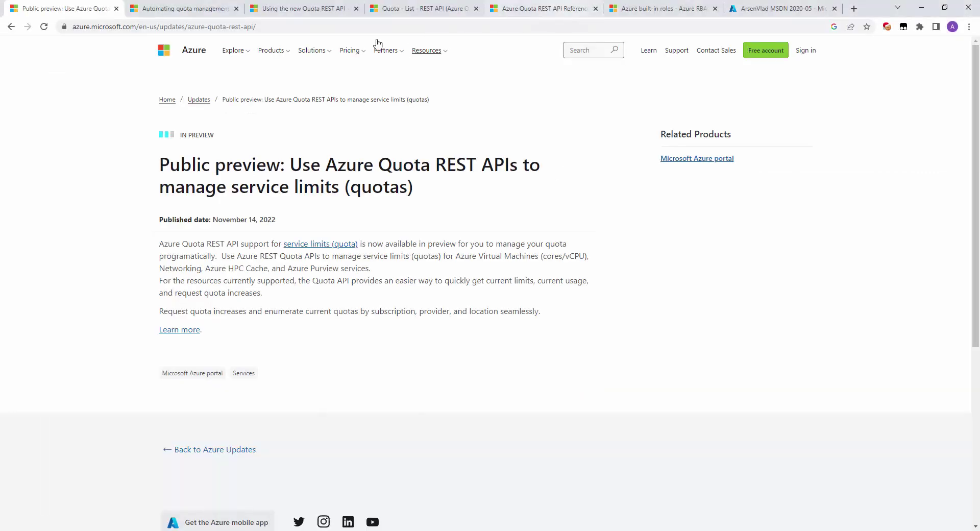
{"action": "left_click", "coordinate": [410, 8]}
{"action": "scroll", "coordinate": [440, 197], "scroll_direction": "up", "scroll_amount": 15}
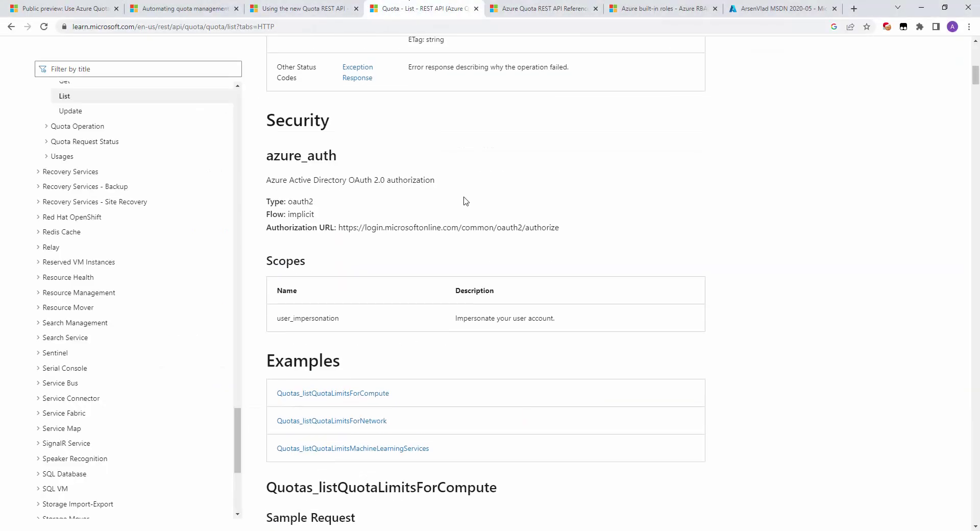
{"action": "scroll", "coordinate": [467, 172], "scroll_direction": "up", "scroll_amount": 1}
{"action": "left_click_drag", "start_coordinate": [382, 198], "coordinate": [308, 198]}
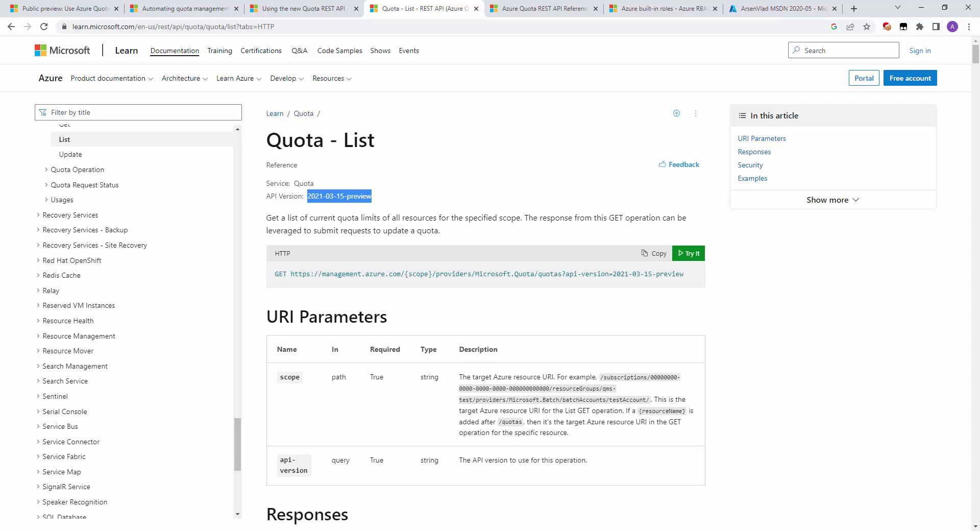
{"action": "key", "text": "alt+Tab"}
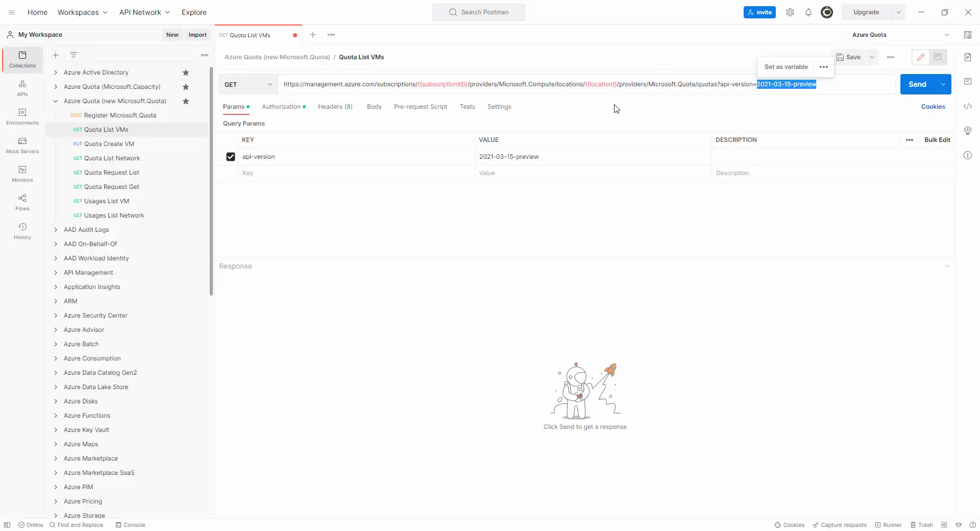
Shorten the quotas segment of the Quota List VMs URL to quota, send the request, and highlight its api-version value 2021-03-15-preview.
{"action": "left_click", "coordinate": [667, 227]}
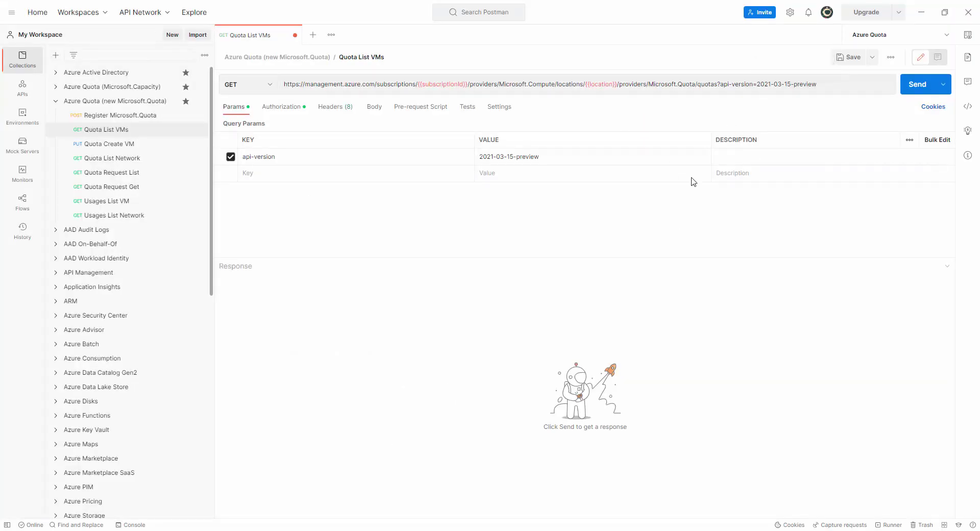
{"action": "left_click", "coordinate": [720, 85]}
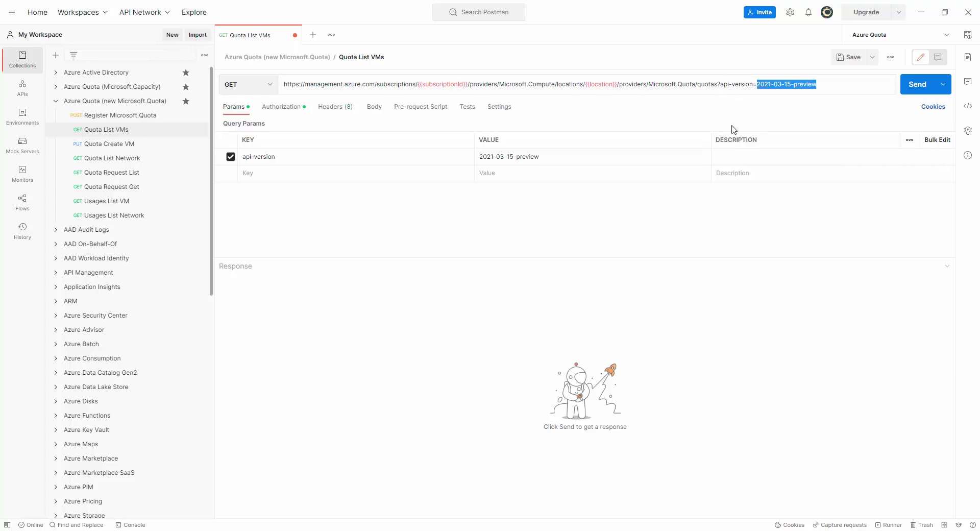
{"action": "left_click", "coordinate": [717, 83]}
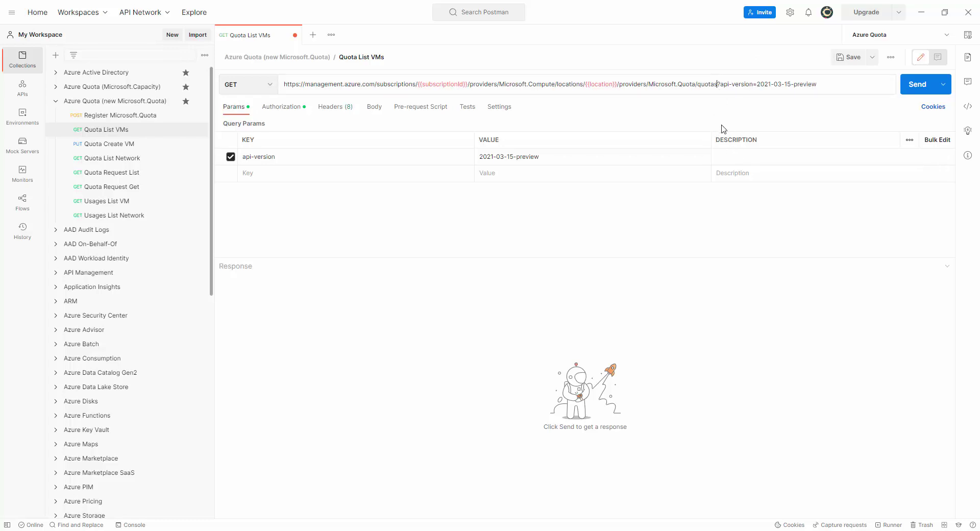
{"action": "key", "text": "BackSpace"}
{"action": "left_click", "coordinate": [914, 85]}
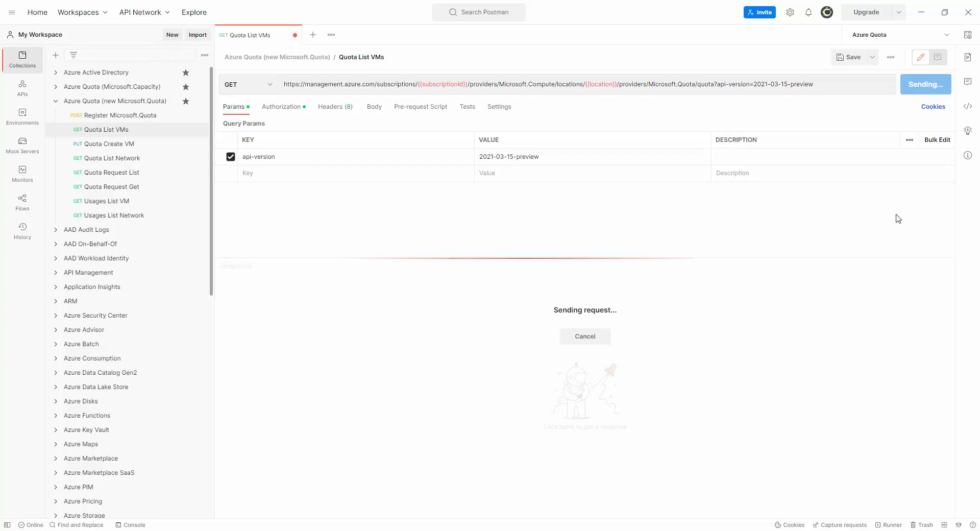
{"action": "left_click_drag", "start_coordinate": [510, 258], "coordinate": [505, 200]}
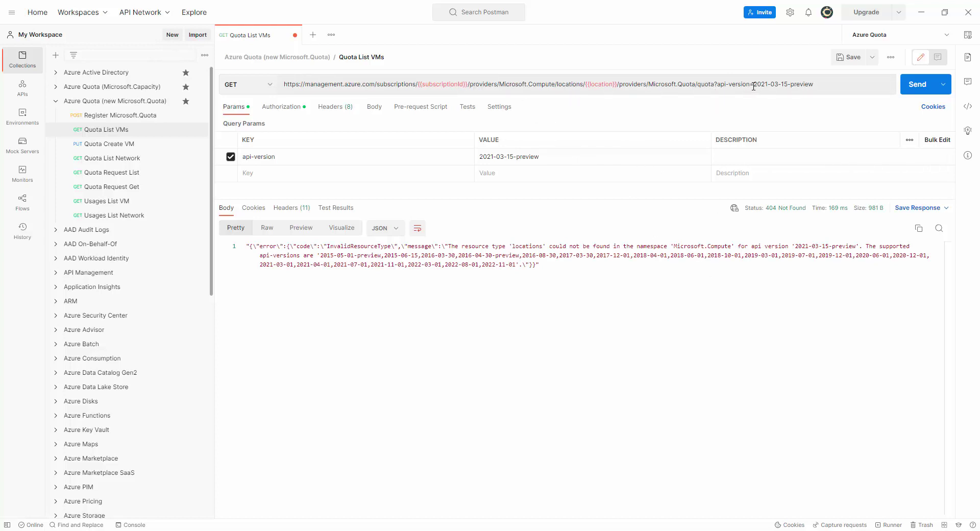
{"action": "left_click_drag", "start_coordinate": [755, 86], "coordinate": [817, 86]}
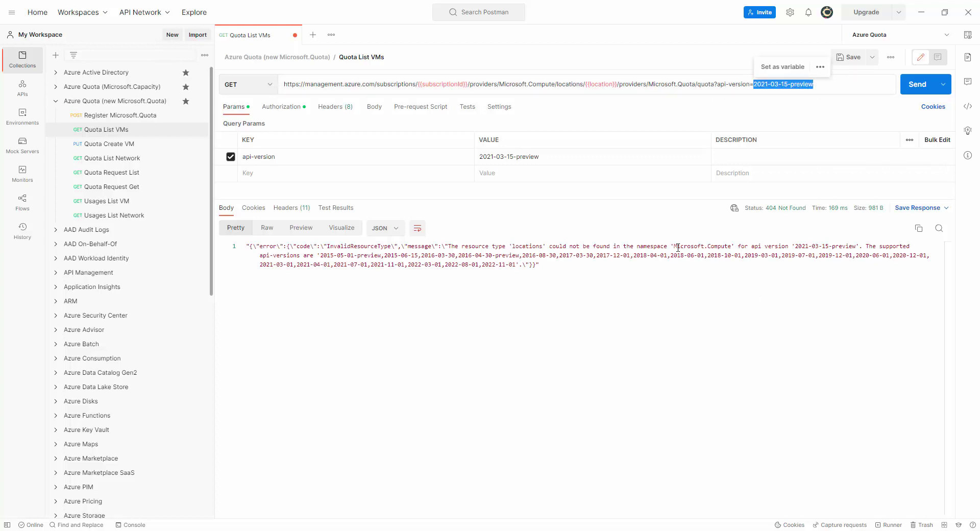
Restore the final s so the request path ends at /quotas, and send Quota List VMs again.
{"action": "left_click", "coordinate": [716, 80]}
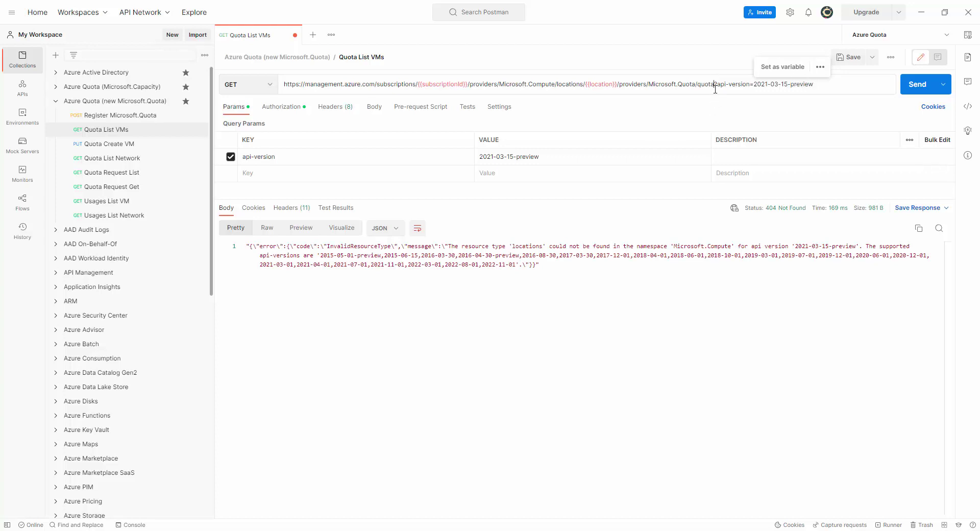
{"action": "type", "text": "s"}
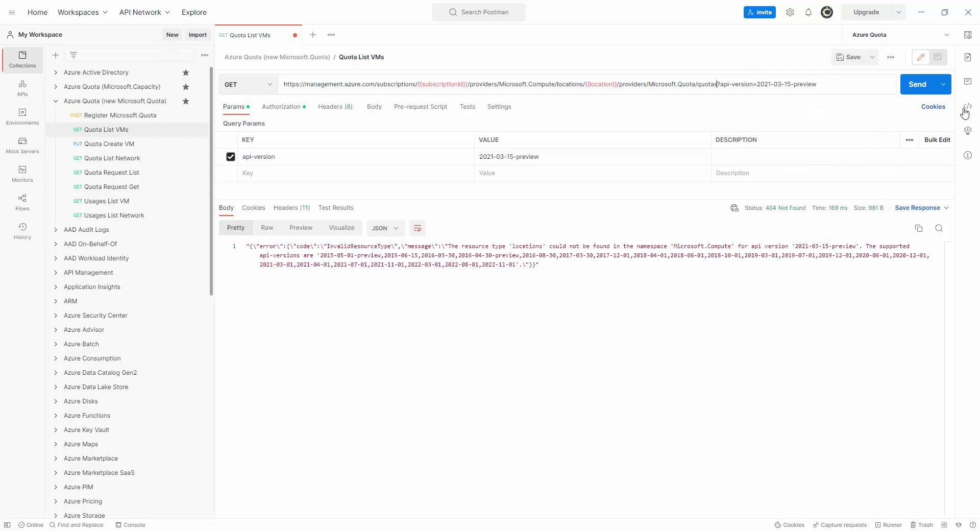
{"action": "left_click", "coordinate": [918, 85]}
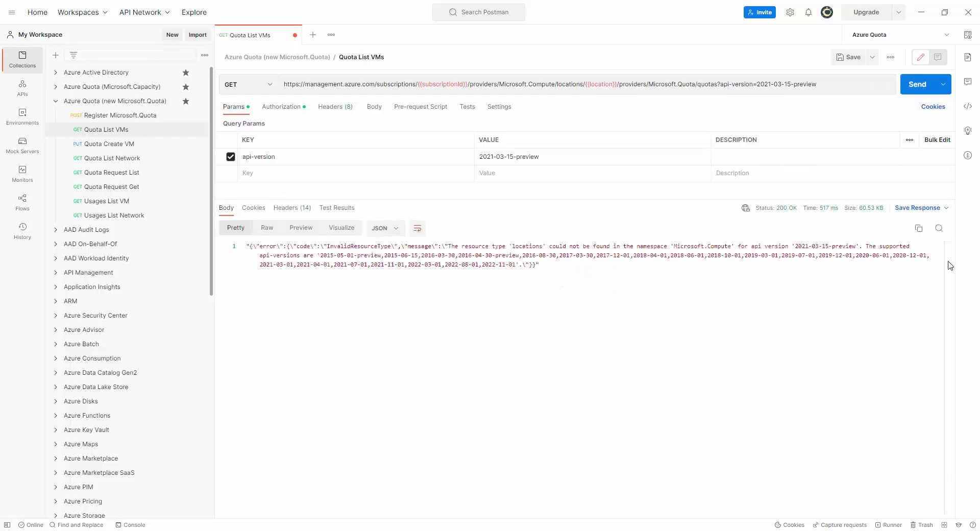
Try sending Quota List VMs with the api-version changed to 2021-03-15-preview1.
{"action": "left_click", "coordinate": [829, 85]}
{"action": "type", "text": "1"}
{"action": "left_click", "coordinate": [917, 86]}
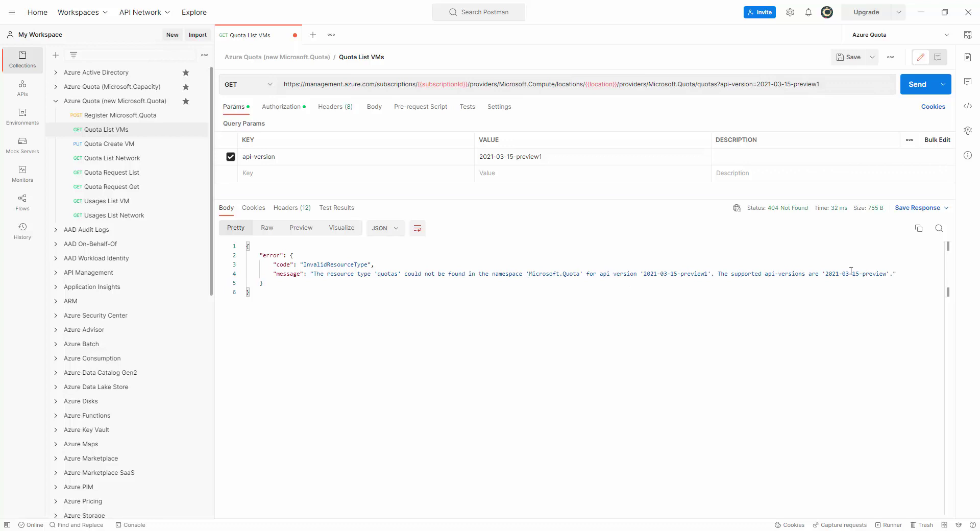
Set the api-version back to 2021-03-15-preview, resend Quota List VMs, and enlarge the response area.
{"action": "left_click", "coordinate": [838, 85]}
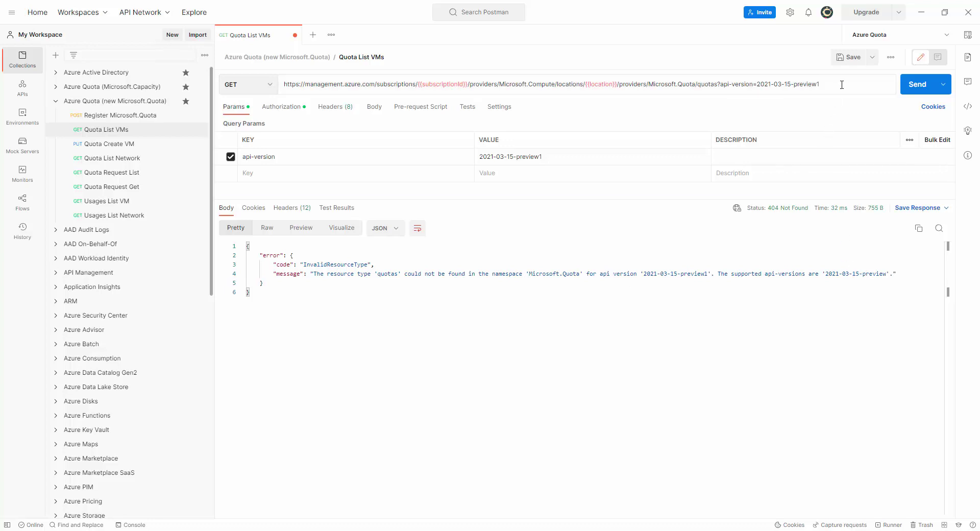
{"action": "key", "text": "BackSpace"}
{"action": "left_click", "coordinate": [916, 84]}
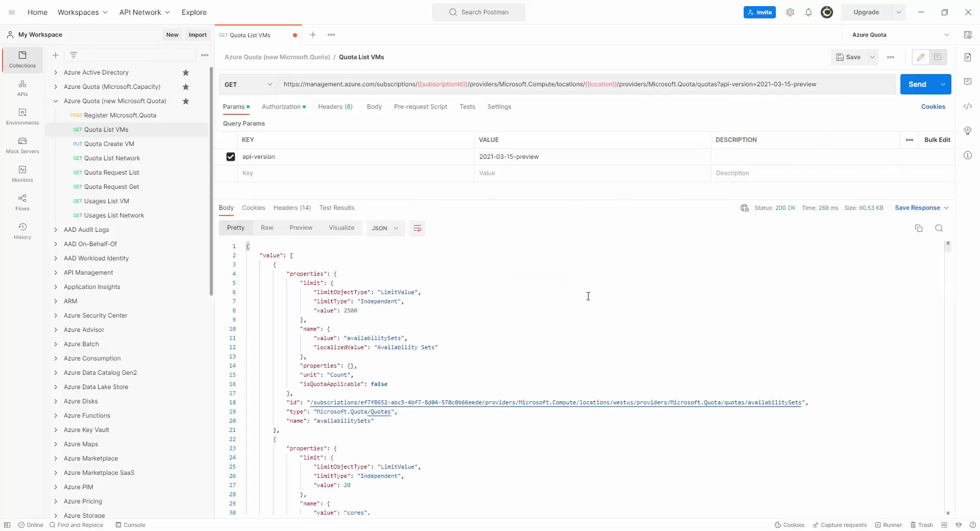
{"action": "left_click_drag", "start_coordinate": [518, 199], "coordinate": [521, 159]}
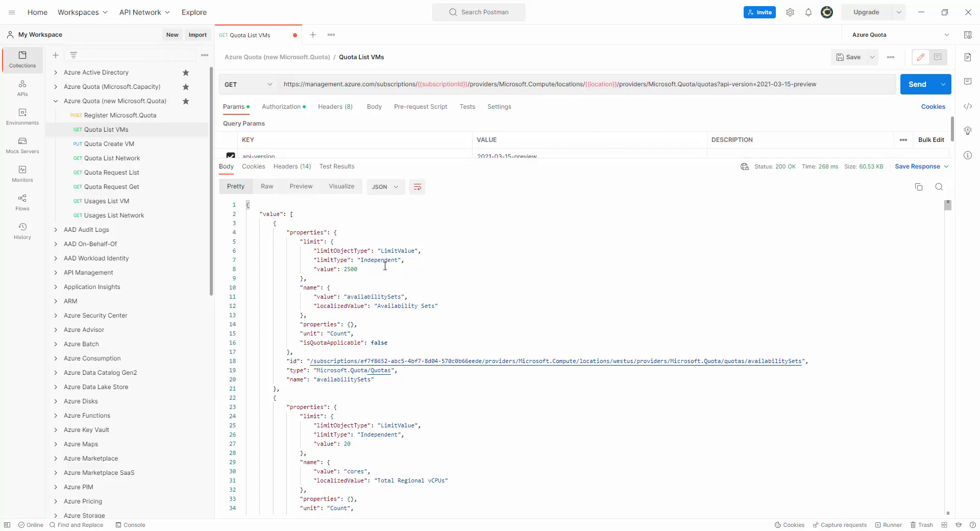
Examine the compute quota entries in the response, from availabilitySets and virtualMachineScaleSets to standardDFamily.
{"action": "double_click", "coordinate": [372, 297]}
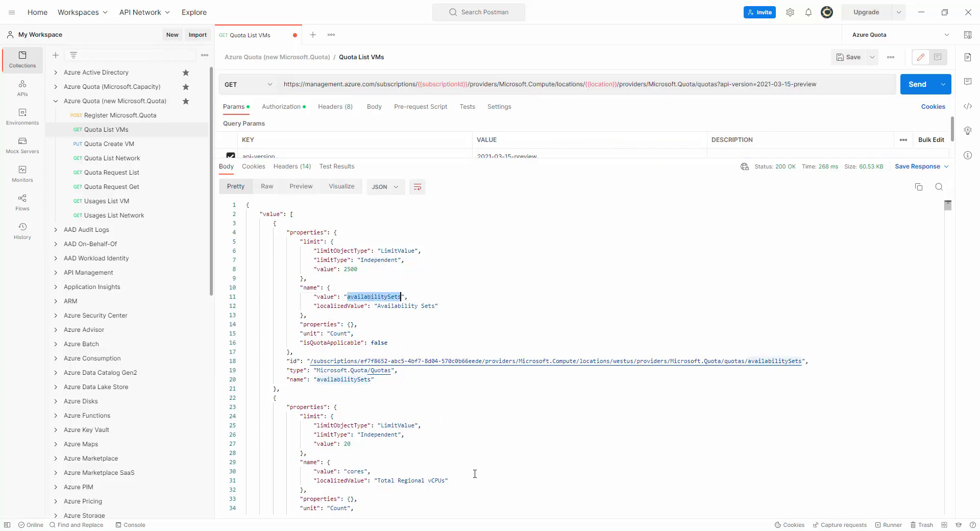
{"action": "scroll", "coordinate": [478, 451], "scroll_direction": "down", "scroll_amount": 1}
{"action": "scroll", "coordinate": [475, 461], "scroll_direction": "down", "scroll_amount": 8}
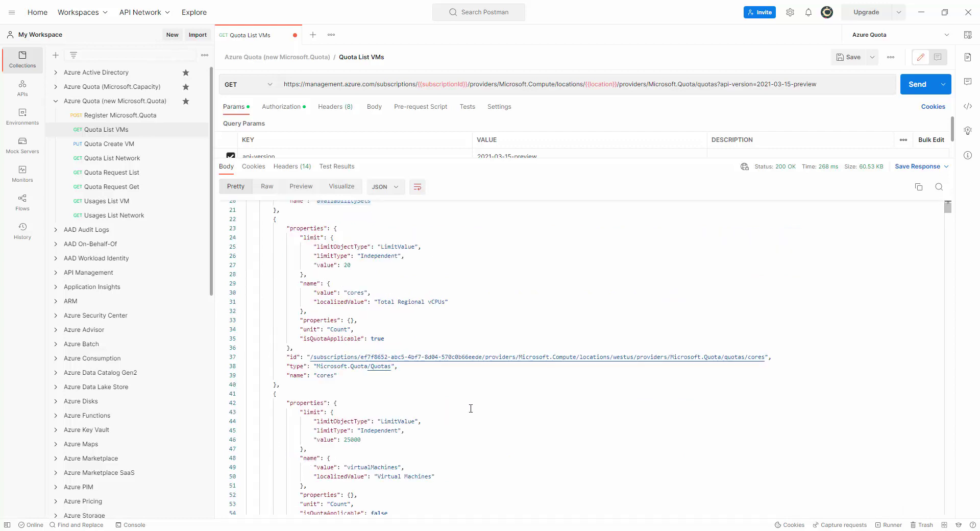
{"action": "scroll", "coordinate": [501, 452], "scroll_direction": "down", "scroll_amount": 1}
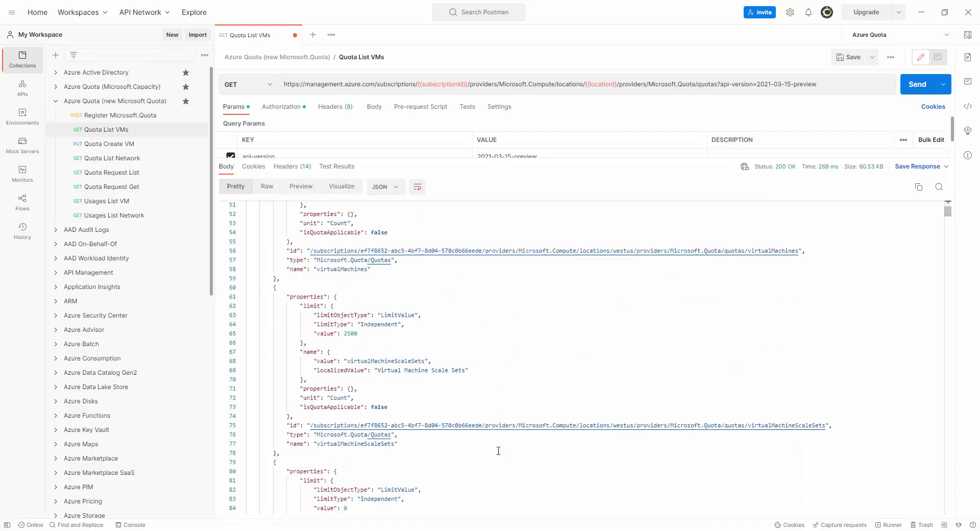
{"action": "left_click", "coordinate": [384, 360]}
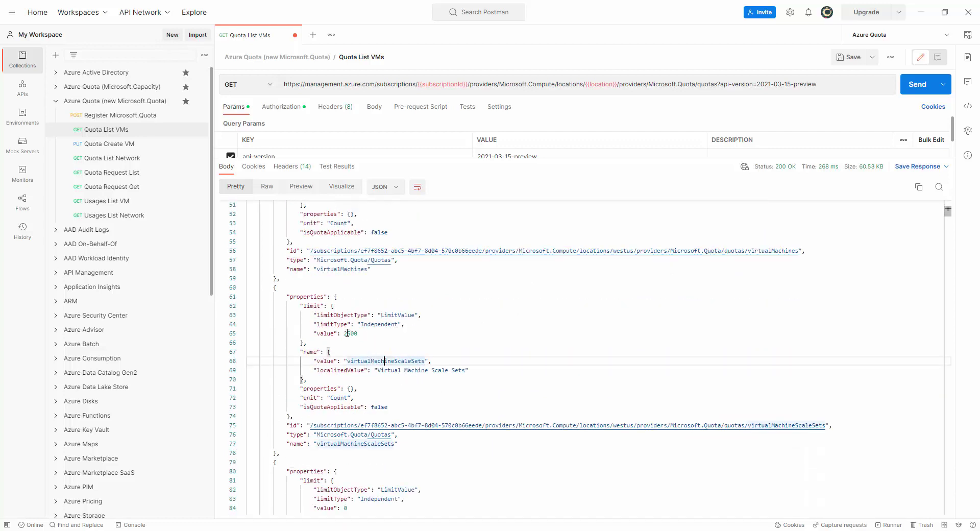
{"action": "scroll", "coordinate": [447, 417], "scroll_direction": "down", "scroll_amount": 2}
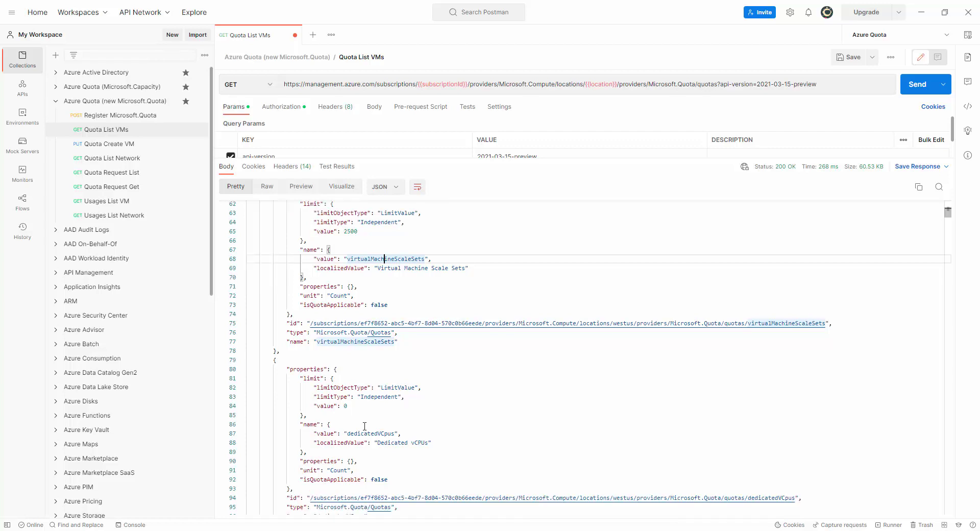
{"action": "scroll", "coordinate": [440, 455], "scroll_direction": "down", "scroll_amount": 4}
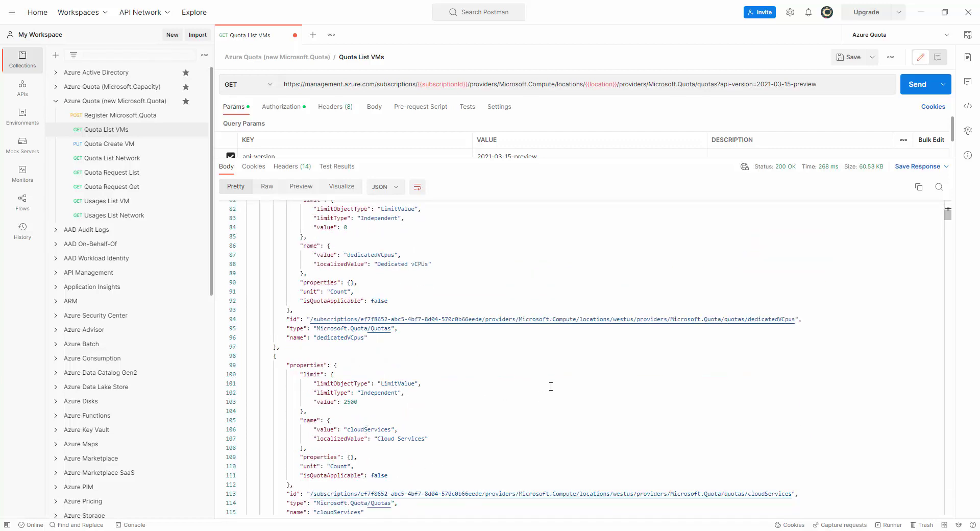
{"action": "scroll", "coordinate": [551, 387], "scroll_direction": "down", "scroll_amount": 18}
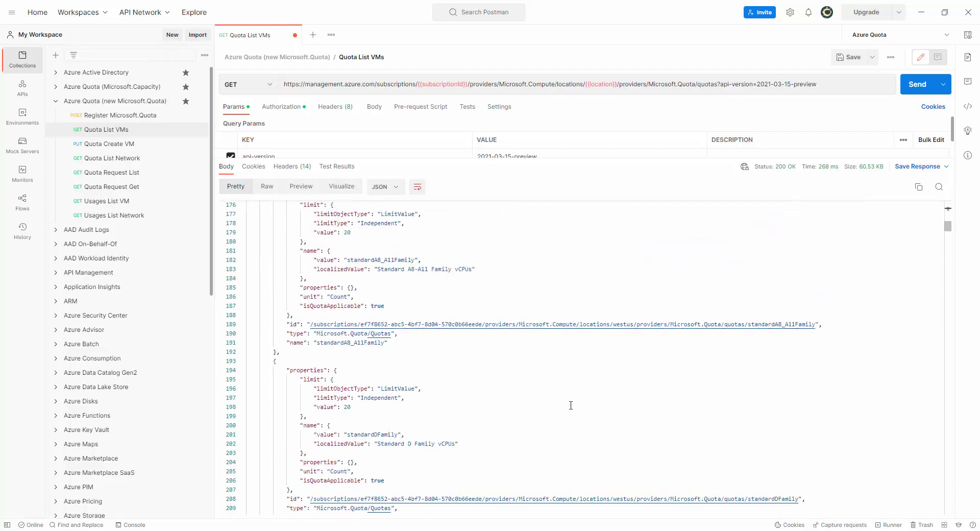
{"action": "scroll", "coordinate": [571, 405], "scroll_direction": "down", "scroll_amount": 2}
{"action": "left_click", "coordinate": [364, 332]}
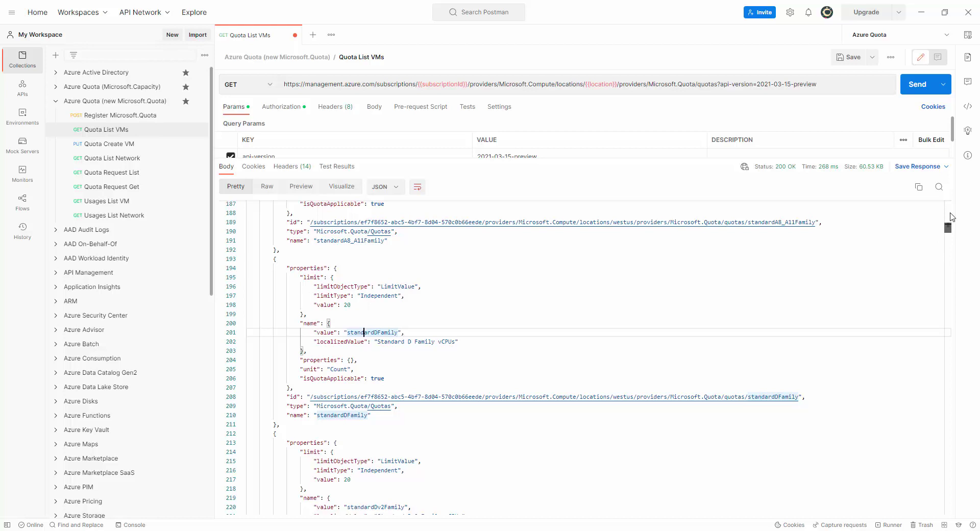
Return to the availabilitySets entry and examine its limit properties and isQuotaApplicable flag.
{"action": "left_click_drag", "start_coordinate": [949, 226], "coordinate": [950, 204]}
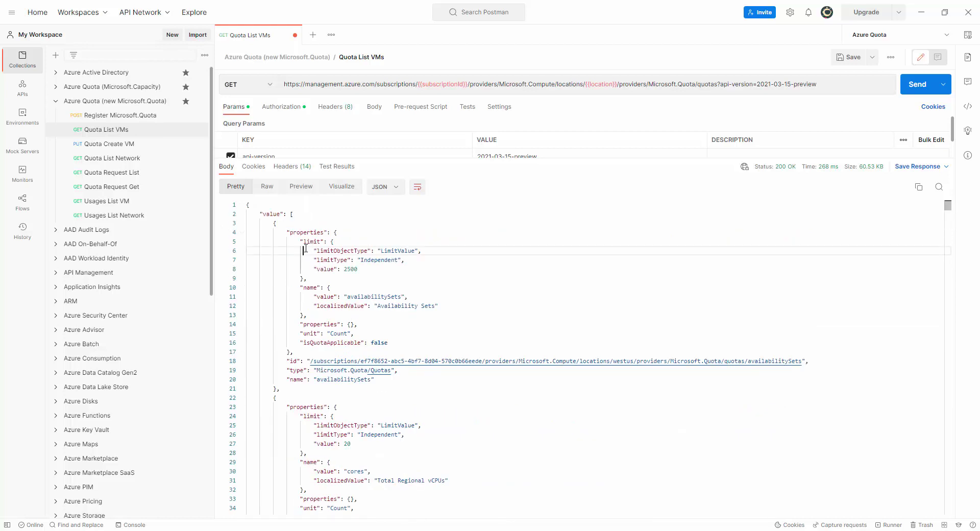
{"action": "left_click_drag", "start_coordinate": [301, 253], "coordinate": [395, 271]}
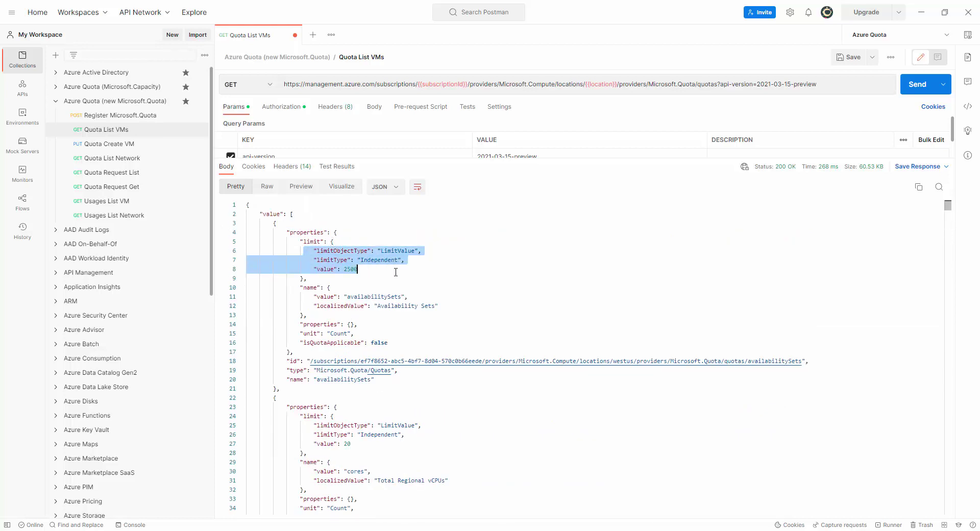
{"action": "scroll", "coordinate": [405, 326], "scroll_direction": "down", "scroll_amount": 1}
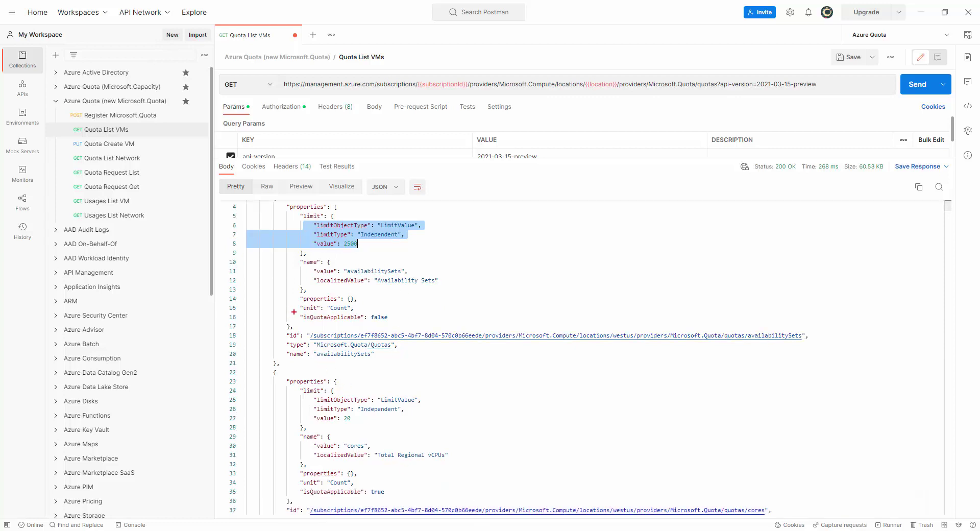
{"action": "left_click_drag", "start_coordinate": [294, 312], "coordinate": [406, 322]}
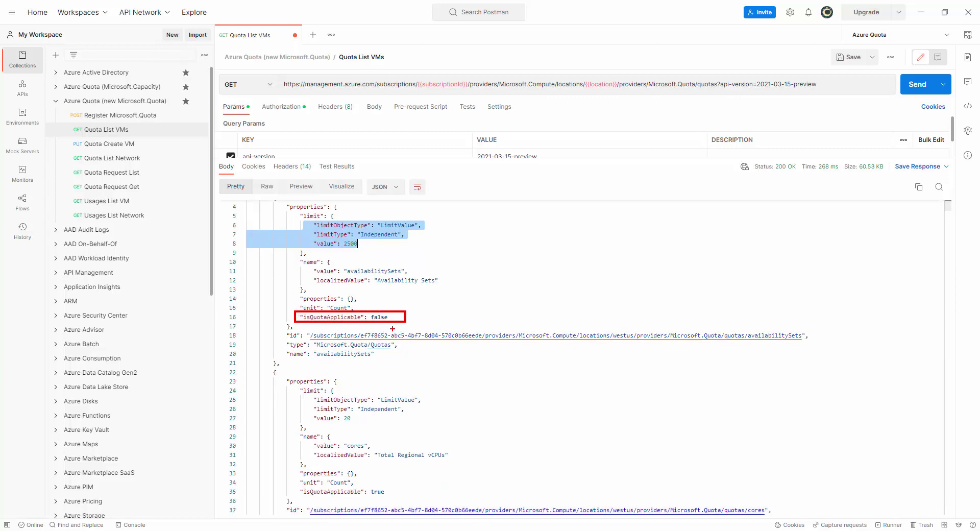
Switch to the browser's Quota - List reference, search it for isQuota, and highlight the isQuotaApplicable description under QuotaProperties.
{"action": "key", "text": "alt+Tab"}
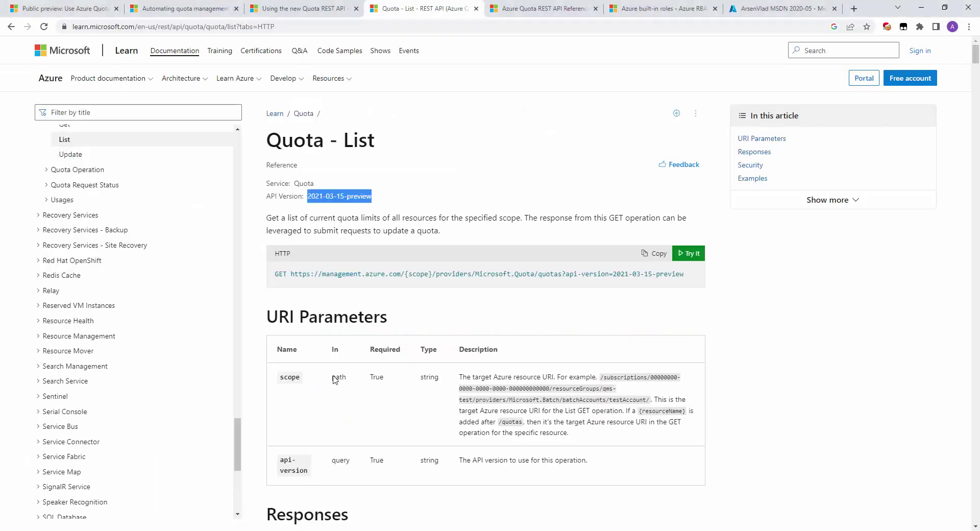
{"action": "scroll", "coordinate": [577, 416], "scroll_direction": "down", "scroll_amount": 16}
{"action": "scroll", "coordinate": [586, 435], "scroll_direction": "down", "scroll_amount": 20}
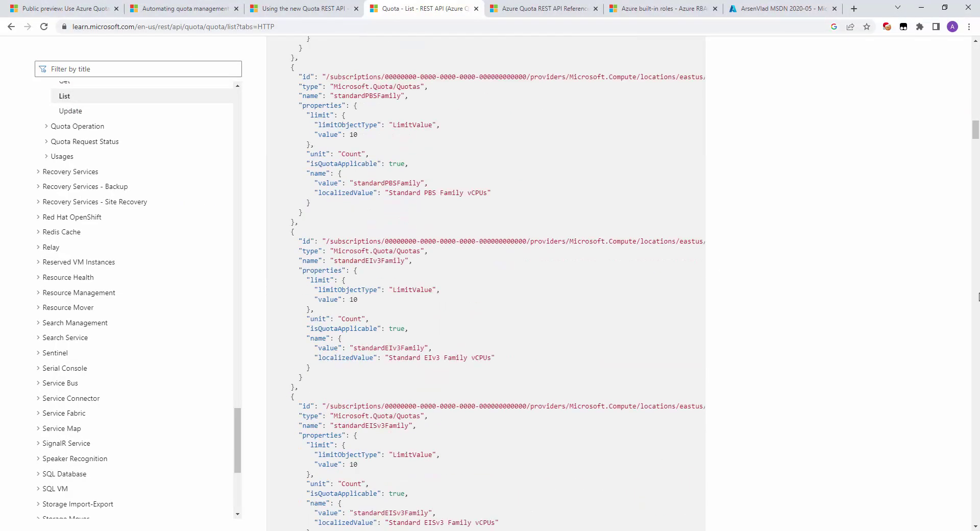
{"action": "left_click_drag", "start_coordinate": [976, 144], "coordinate": [918, 449]}
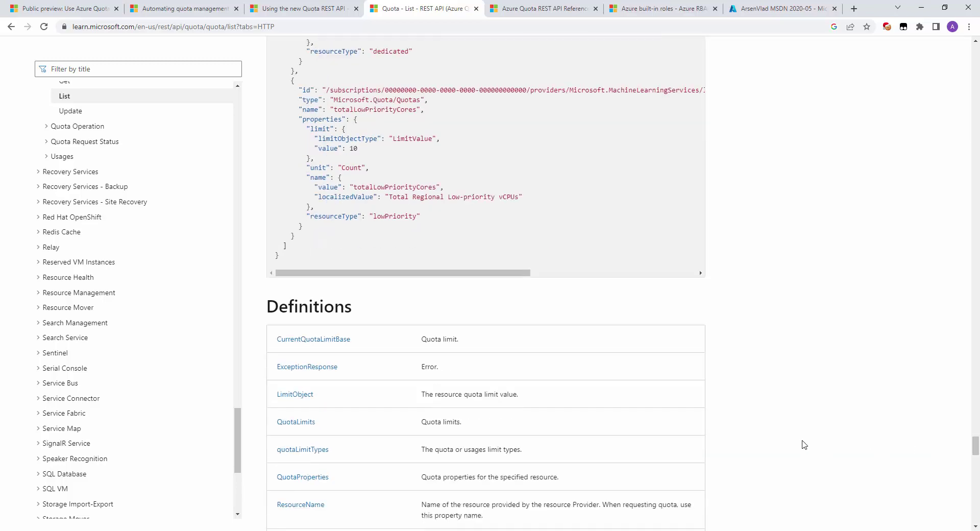
{"action": "key", "text": "ctrl+f"}
{"action": "type", "text": "isQuoa"}
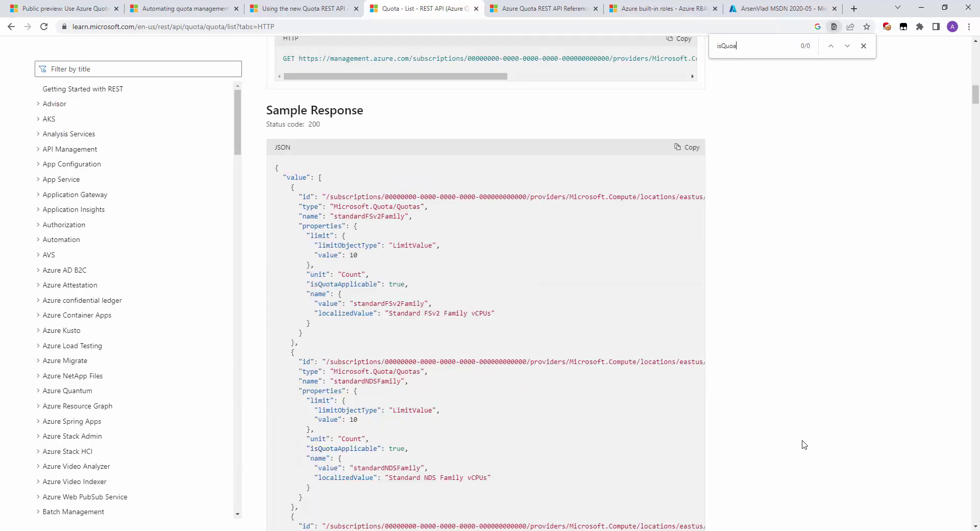
{"action": "type", "text": "t"}
{"action": "type", "text": "ta"}
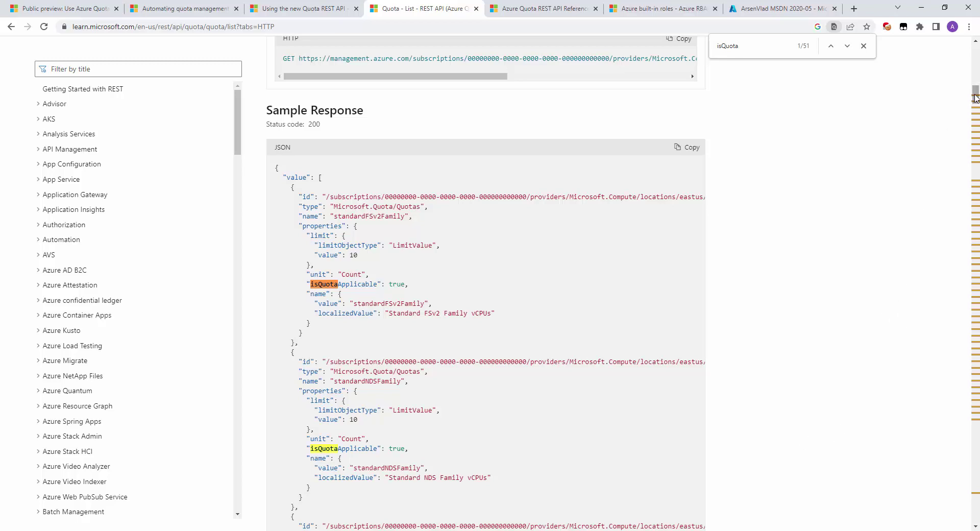
{"action": "left_click_drag", "start_coordinate": [975, 97], "coordinate": [975, 495]}
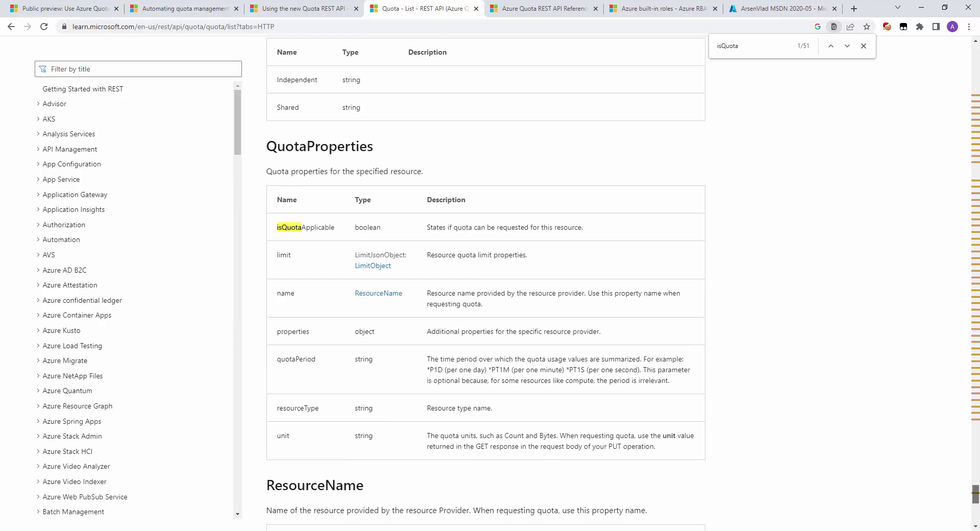
{"action": "left_click_drag", "start_coordinate": [427, 228], "coordinate": [586, 228]}
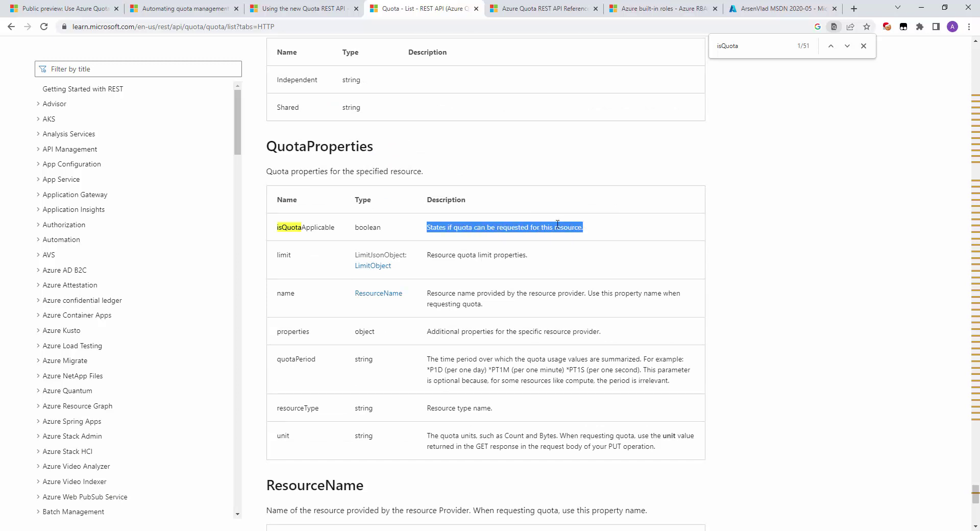
Switch to the Azure portal, open the MSDN subscription from Subscriptions, and view its Usage + quotas page.
{"action": "left_click", "coordinate": [754, 16]}
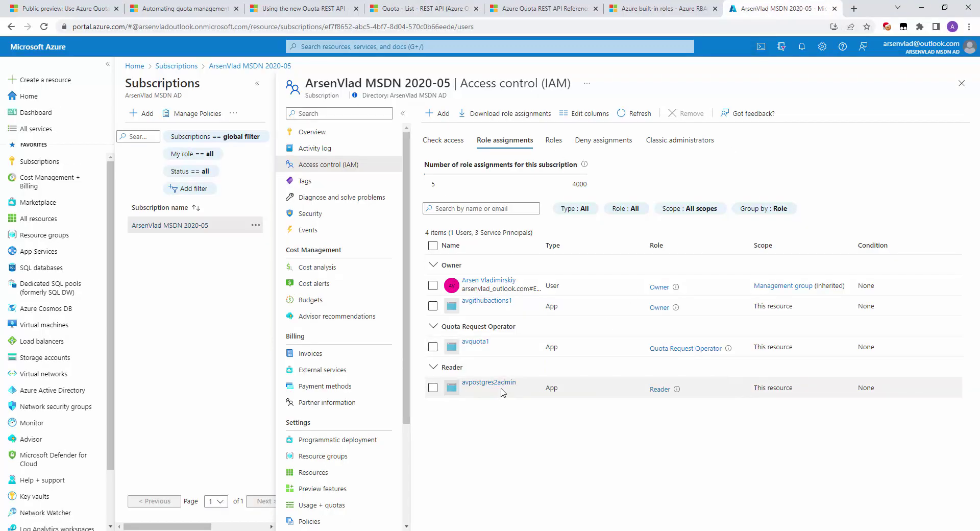
{"action": "left_click", "coordinate": [41, 162]}
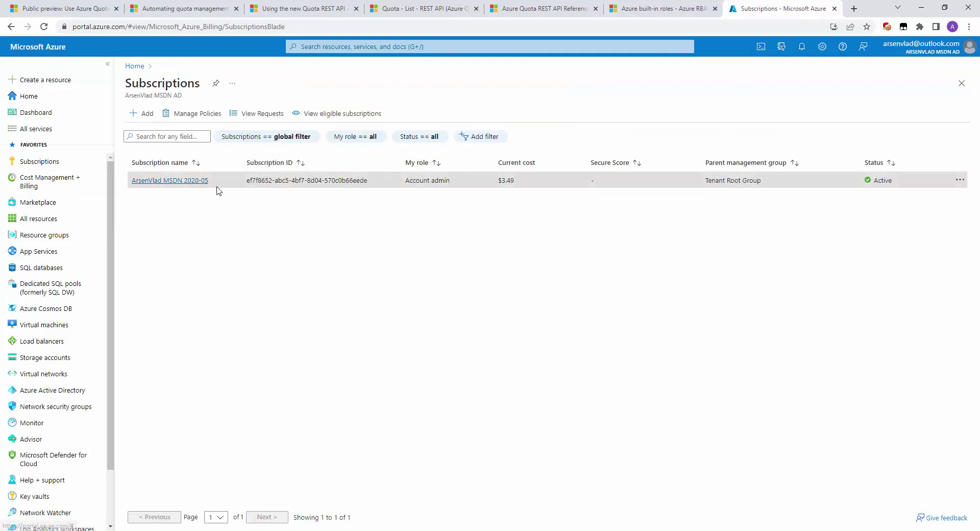
{"action": "left_click", "coordinate": [216, 184]}
{"action": "scroll", "coordinate": [343, 414], "scroll_direction": "down", "scroll_amount": 3}
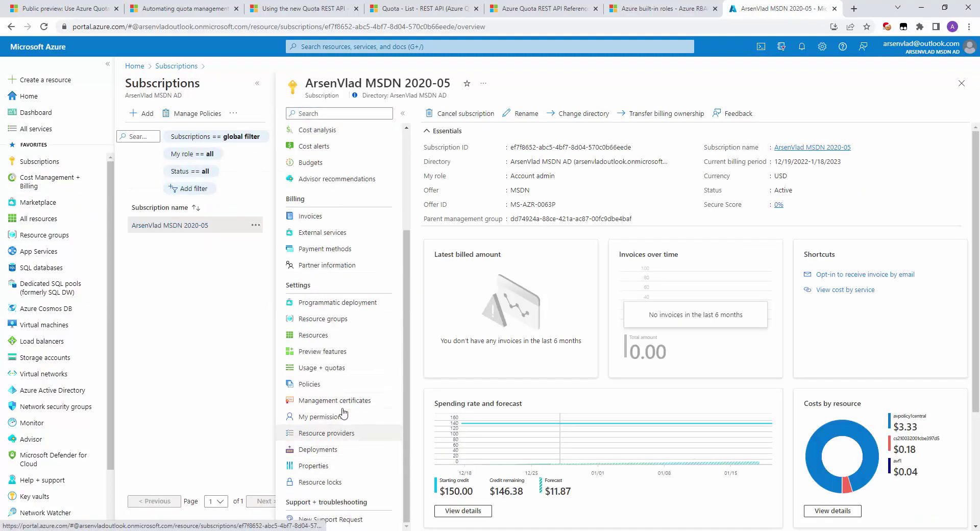
{"action": "left_click", "coordinate": [337, 368]}
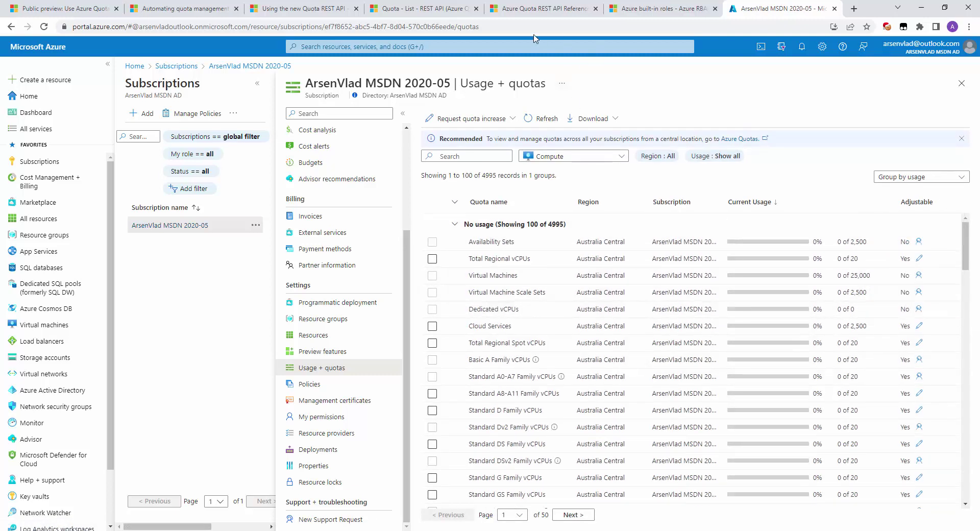
Return to the Quota List VMs request in Postman, append /standardDv5Family1 after quotas in the URL, and send it.
{"action": "left_click", "coordinate": [288, 11]}
{"action": "left_click", "coordinate": [408, 7]}
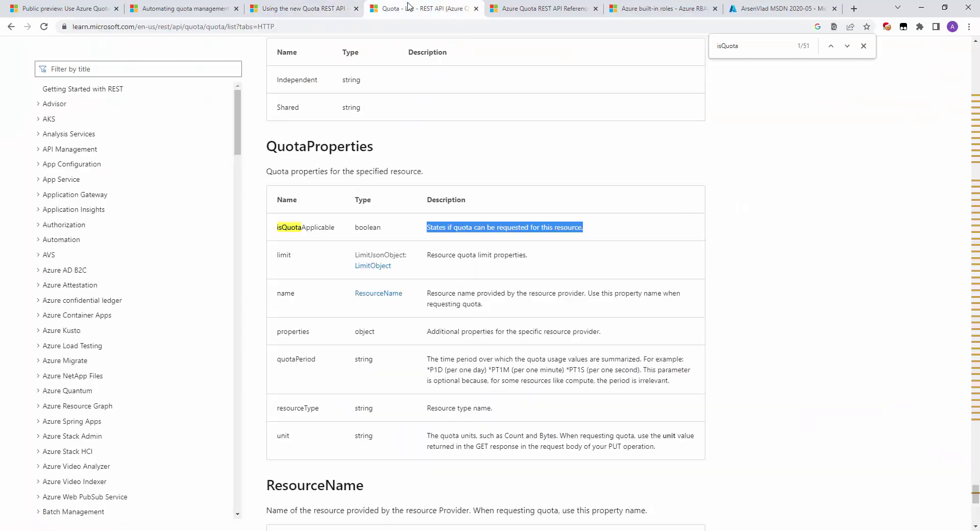
{"action": "left_click", "coordinate": [322, 530]}
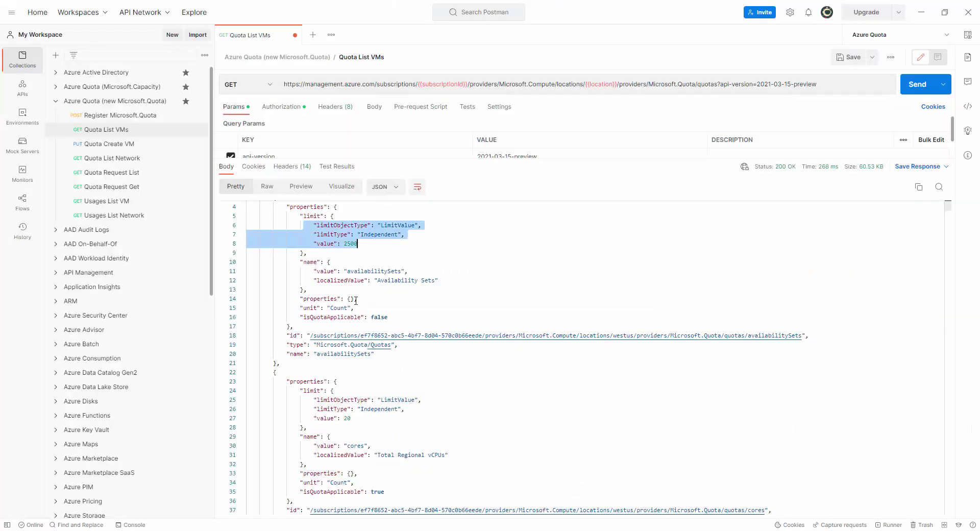
{"action": "left_click", "coordinate": [393, 264]}
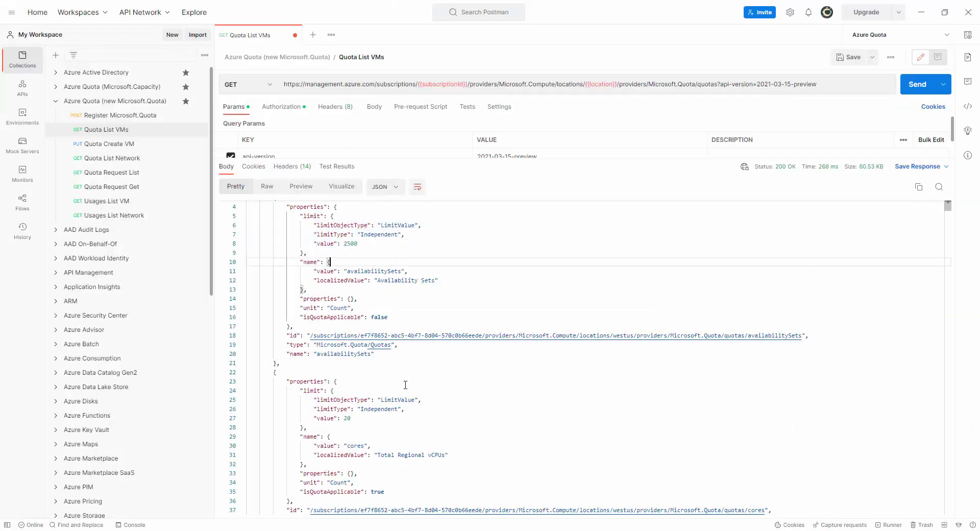
{"action": "left_click", "coordinate": [717, 84]}
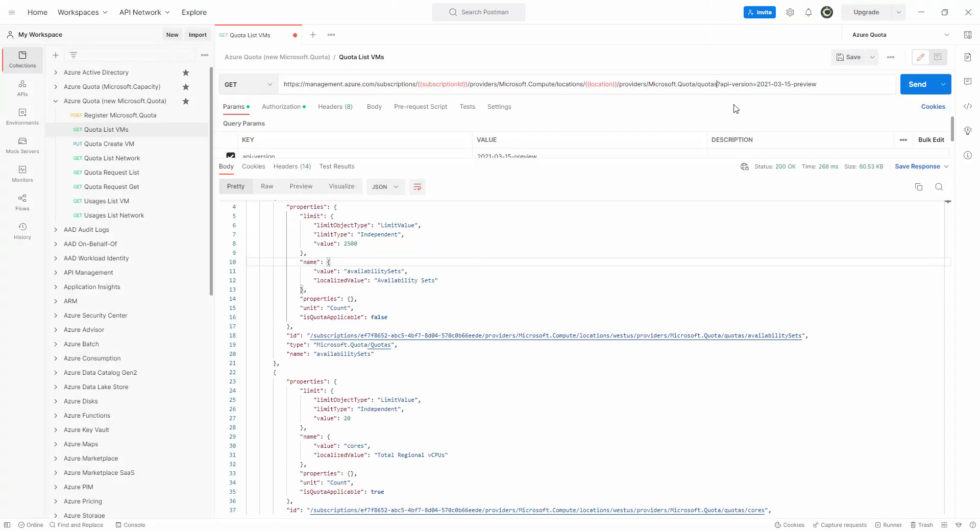
{"action": "type", "text": "/standardDv"}
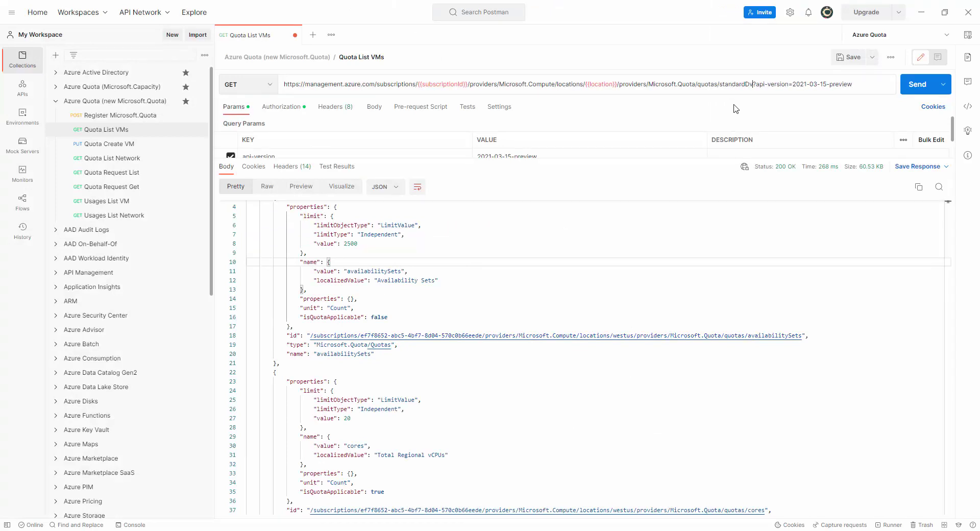
{"action": "type", "text": "5Family"}
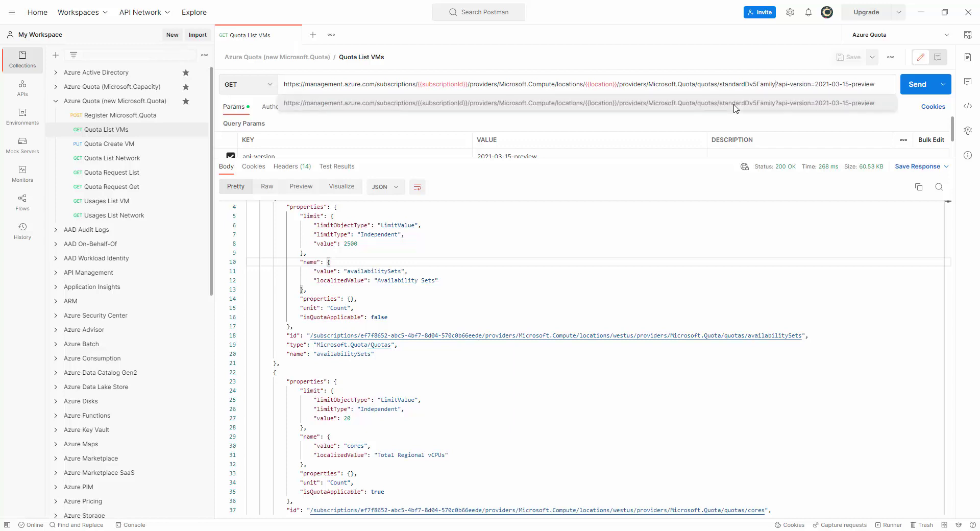
{"action": "type", "text": "1"}
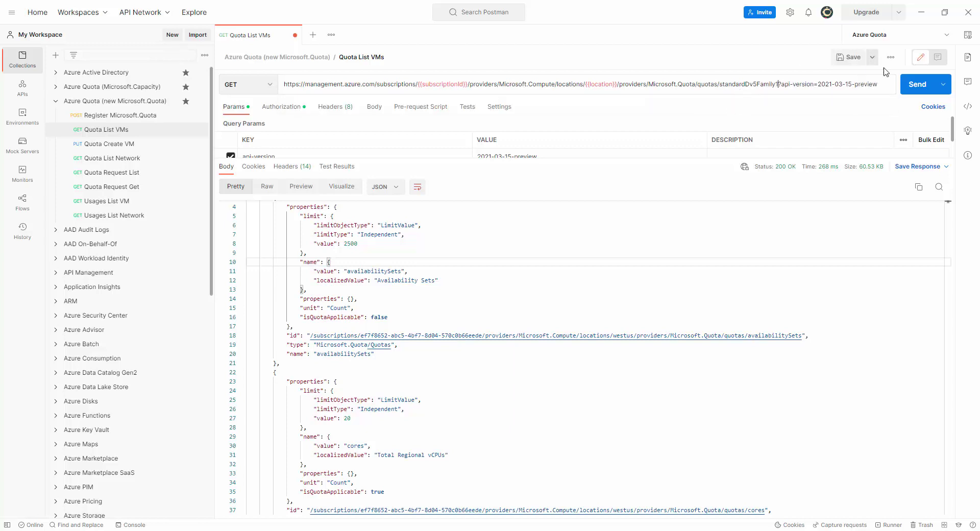
{"action": "left_click", "coordinate": [917, 84]}
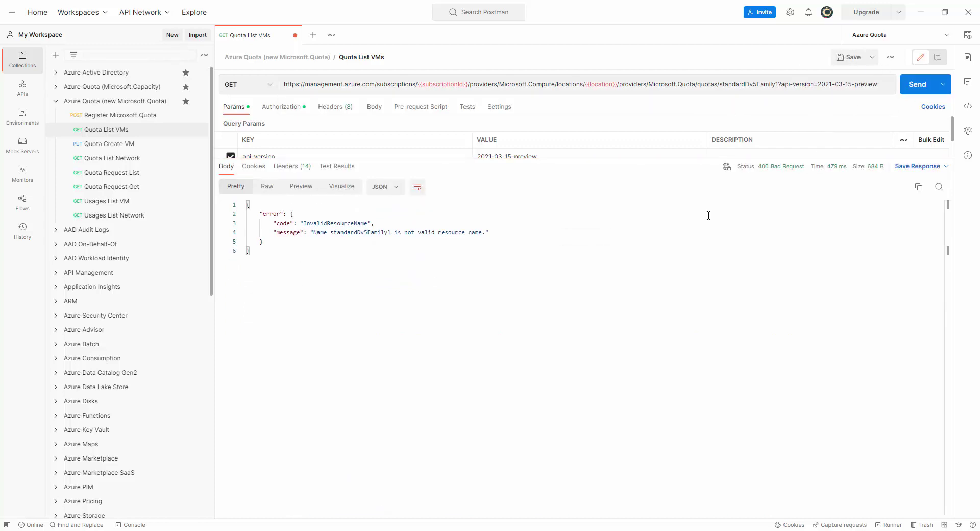
Correct the resource name in the URL to standardDv5Family and resend the request.
{"action": "left_click", "coordinate": [776, 83]}
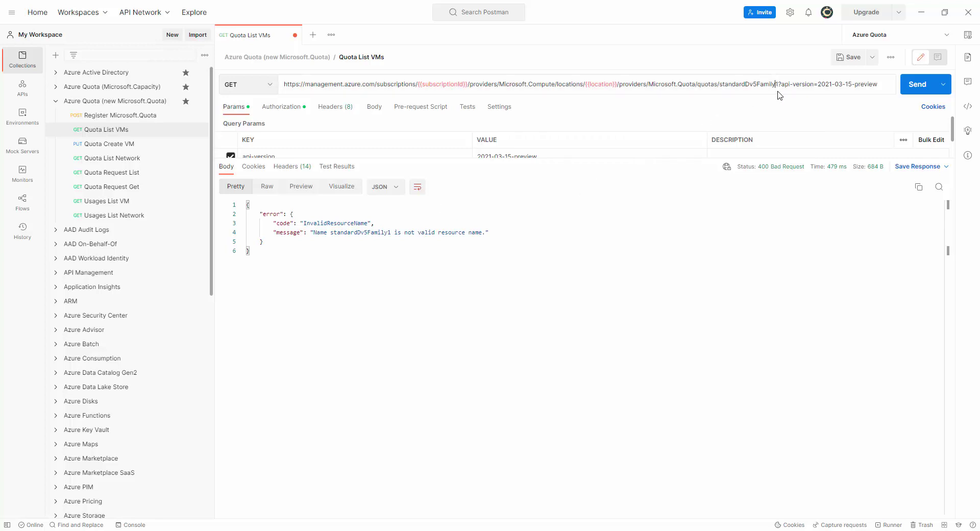
{"action": "key", "text": "BackSpace"}
{"action": "left_click", "coordinate": [911, 85]}
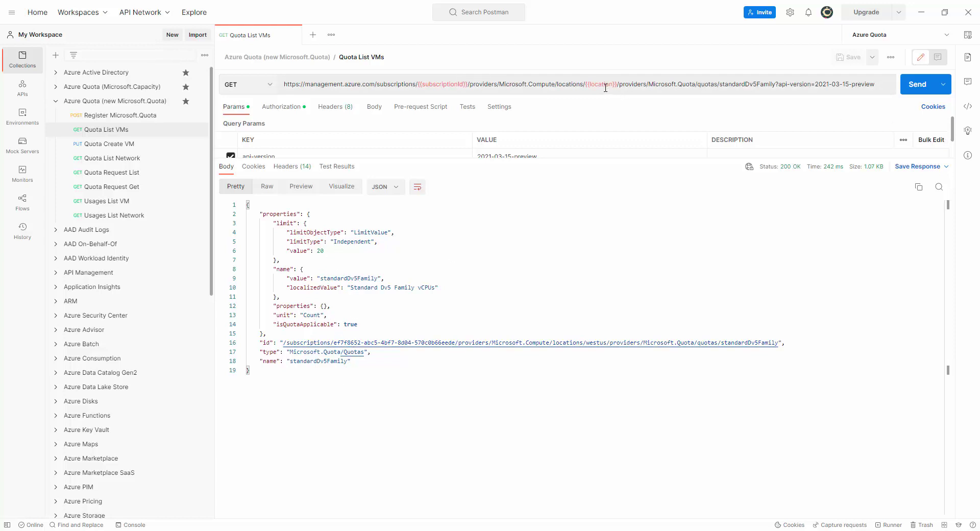
Open the Quota Create VM request, set the standardDv5Family limit value to 21 in the body, and send it.
{"action": "mouse_move", "coordinate": [605, 85]}
{"action": "left_click", "coordinate": [122, 148]}
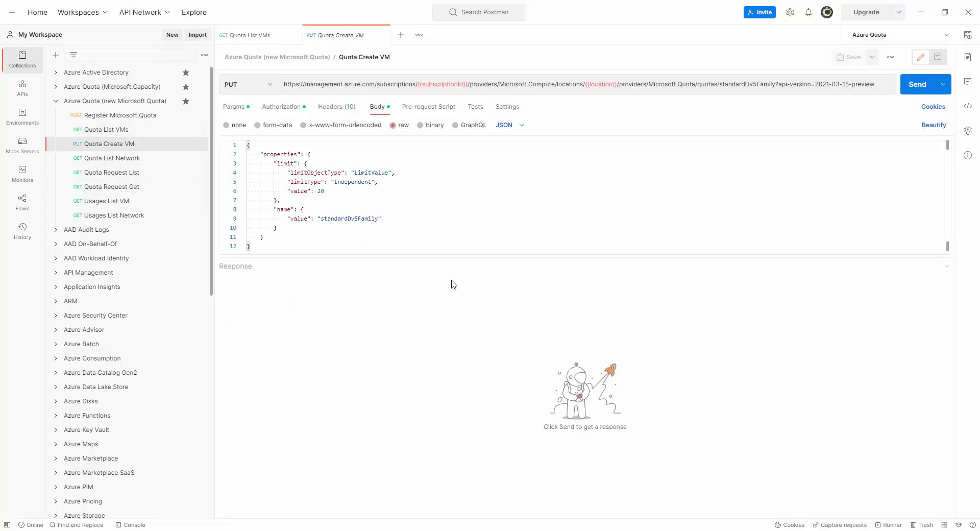
{"action": "mouse_move", "coordinate": [462, 87]}
{"action": "left_click", "coordinate": [328, 191]}
{"action": "key", "text": "BackSpace"}
{"action": "type", "text": "1"}
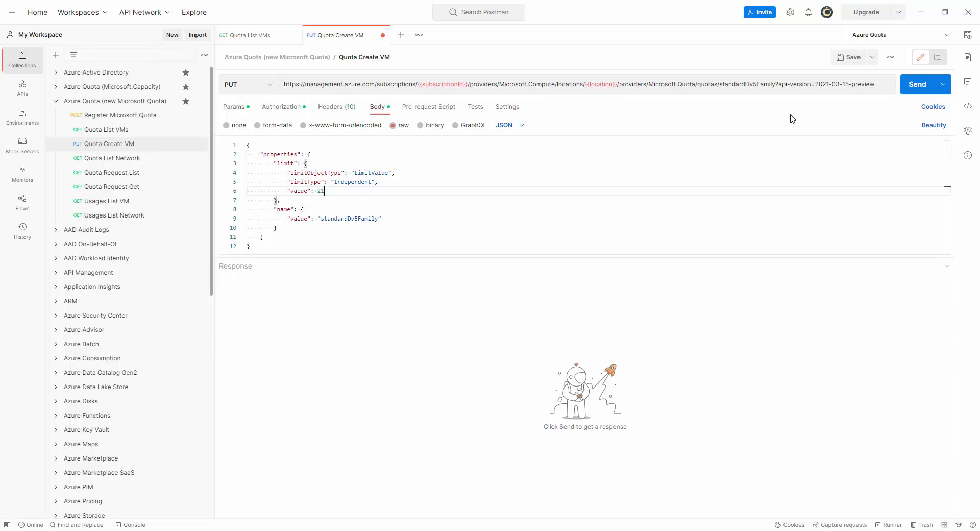
{"action": "left_click", "coordinate": [917, 91]}
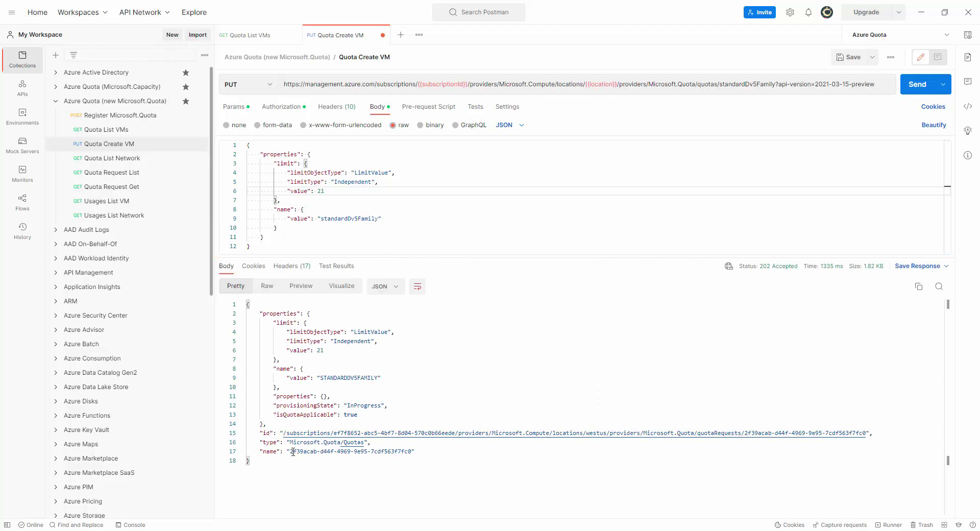
Copy the request ID from the response's name property, then send Quota Request List and review the returned request.
{"action": "left_click_drag", "start_coordinate": [293, 452], "coordinate": [411, 452]}
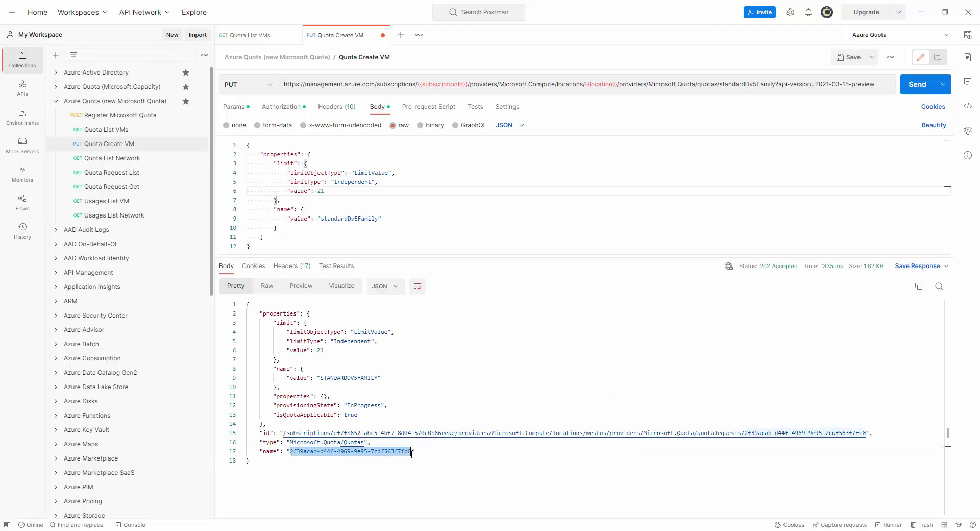
{"action": "left_click", "coordinate": [137, 174]}
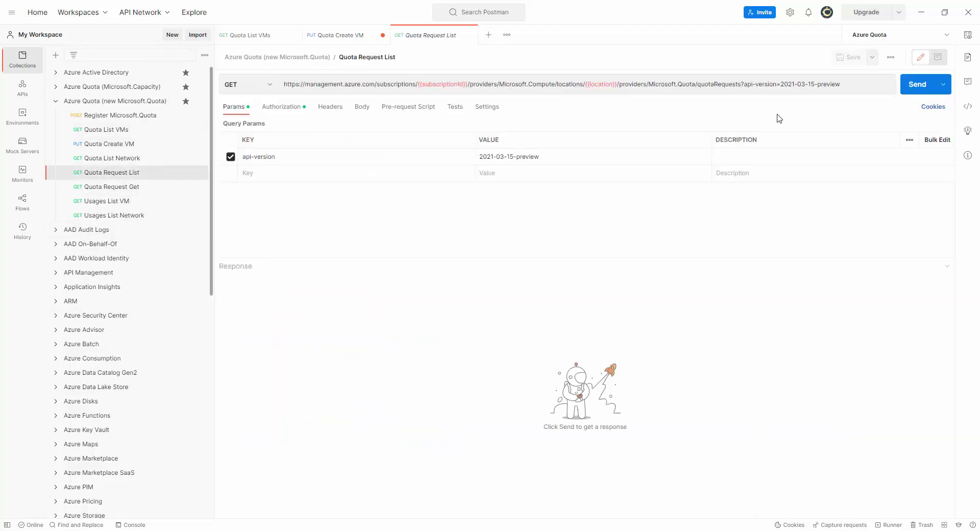
{"action": "left_click", "coordinate": [918, 85]}
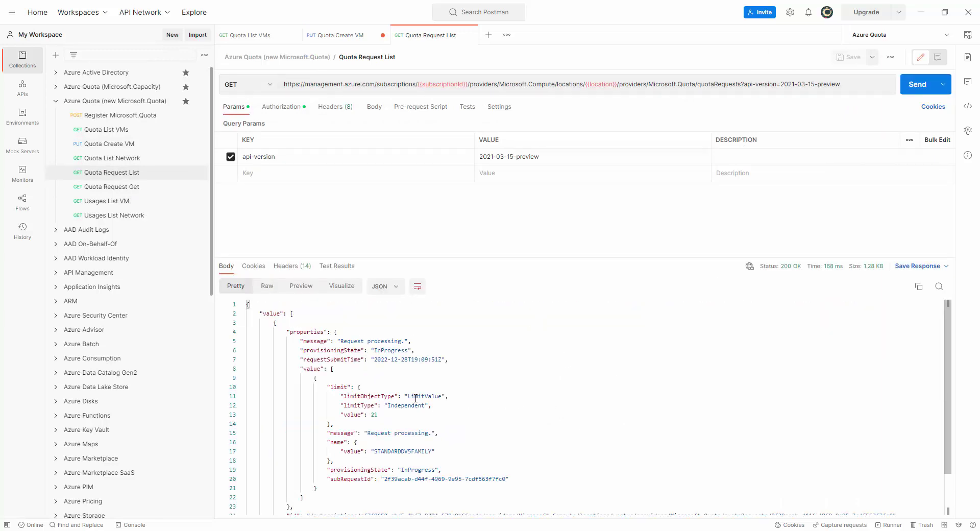
{"action": "scroll", "coordinate": [444, 424], "scroll_direction": "down", "scroll_amount": 2}
{"action": "scroll", "coordinate": [474, 447], "scroll_direction": "up", "scroll_amount": 2}
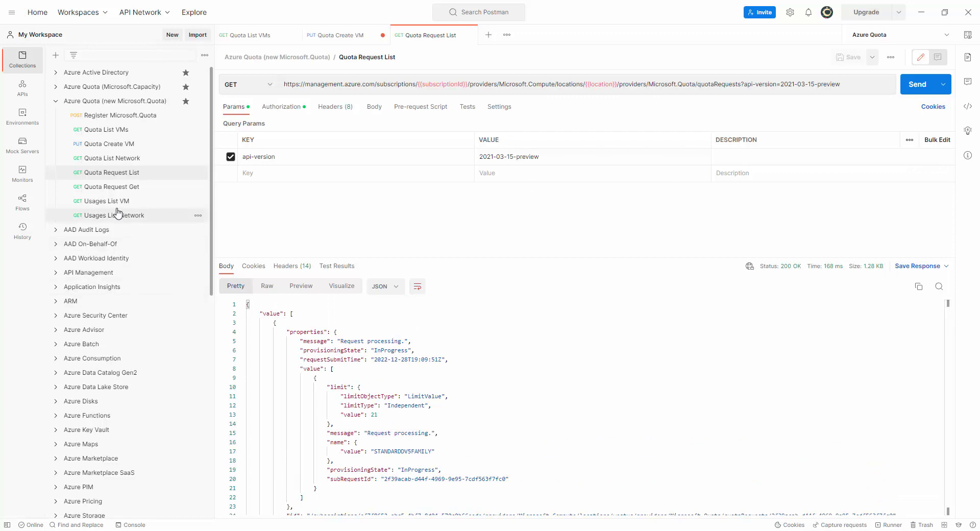
Open Quota Request Get, replace the request ID in the URL with 2f39acab-d44f-4969-9e95-7cdf563f7fc0, and send it.
{"action": "left_click", "coordinate": [126, 190]}
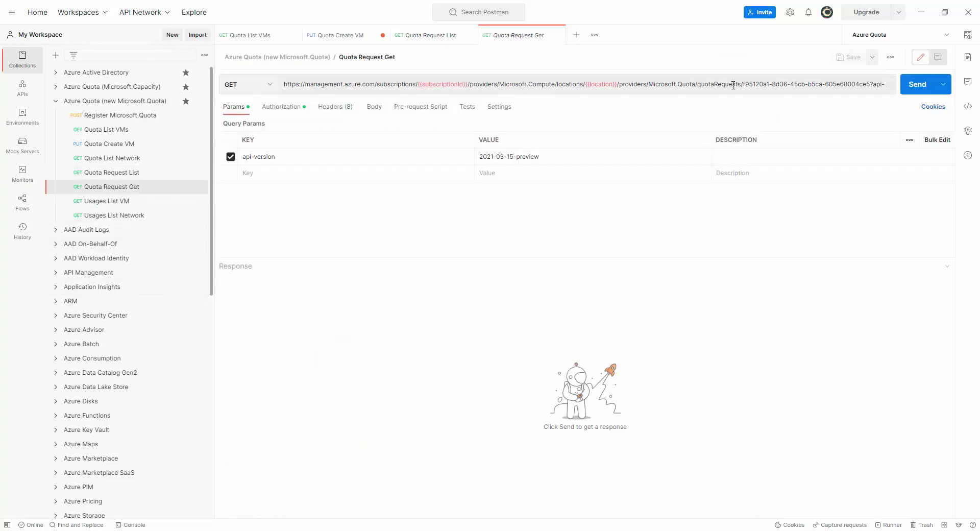
{"action": "left_click_drag", "start_coordinate": [743, 84], "coordinate": [869, 87]}
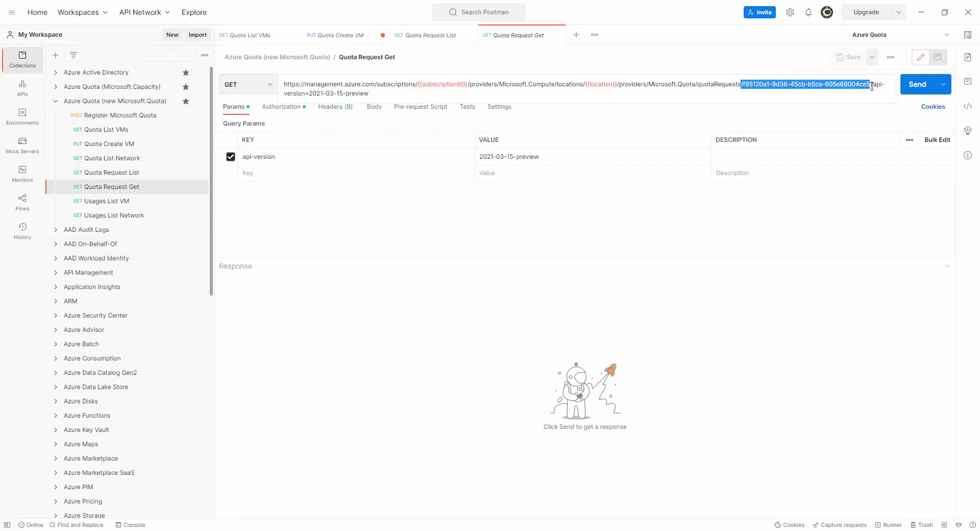
{"action": "type", "text": "/2f39acab-d44f-4969-9e95-7cdf563f7fc0"}
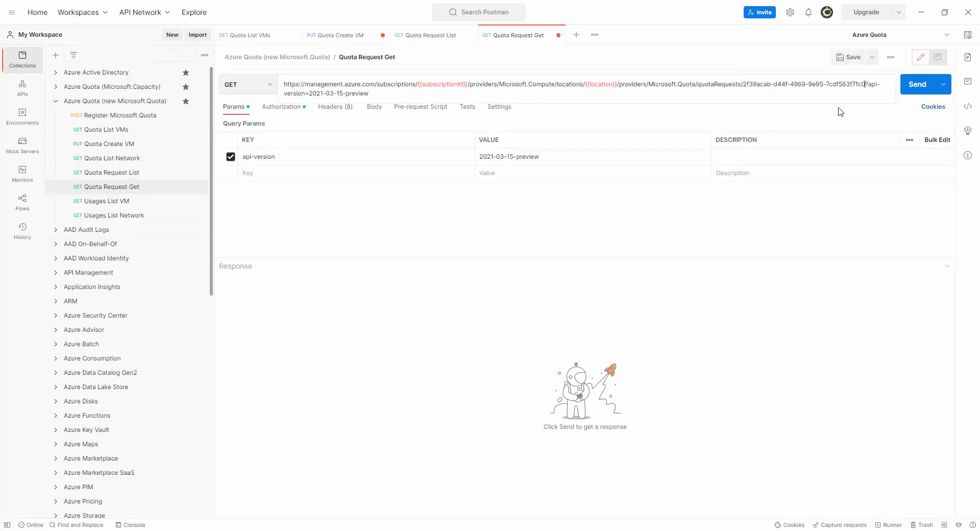
{"action": "left_click", "coordinate": [926, 91]}
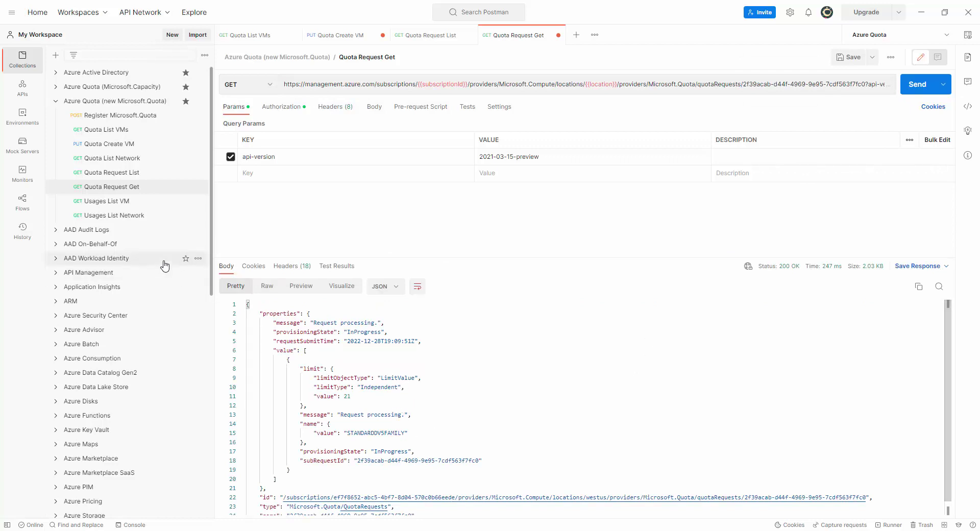
Open Quota List Network, send the Microsoft.Network request for eastus, and enlarge the response area.
{"action": "left_click", "coordinate": [129, 160]}
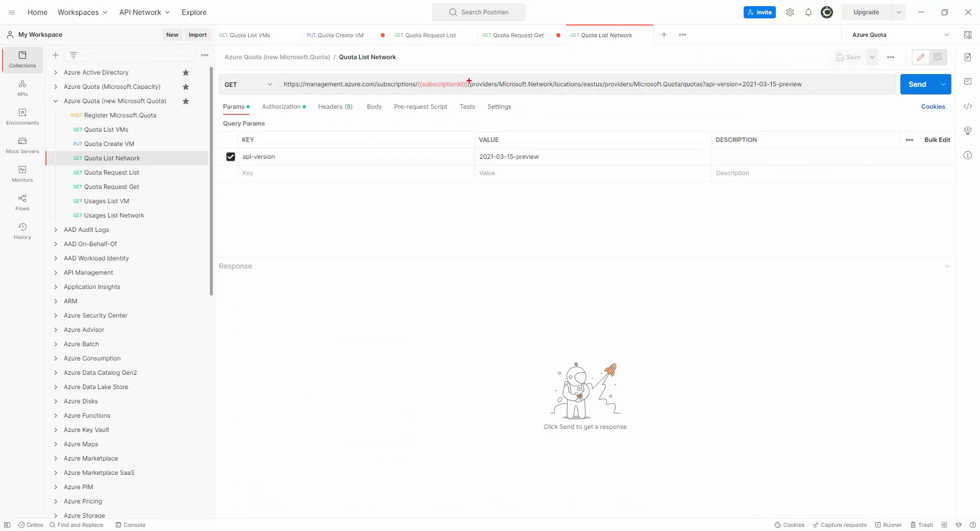
{"action": "mouse_move", "coordinate": [469, 72]}
{"action": "left_mouse_down"}
{"action": "mouse_move", "coordinate": [617, 93]}
{"action": "mouse_move", "coordinate": [606, 93]}
{"action": "left_mouse_up"}
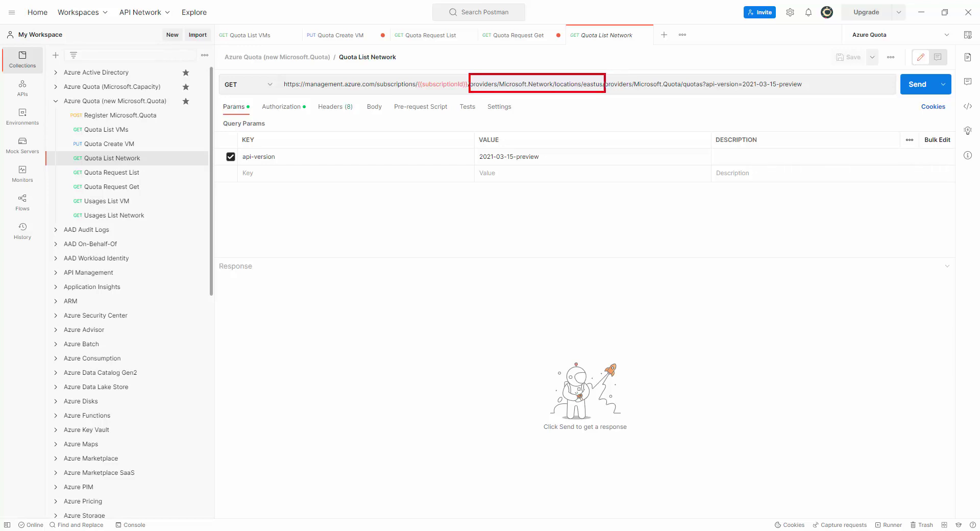
{"action": "key", "text": "Escape"}
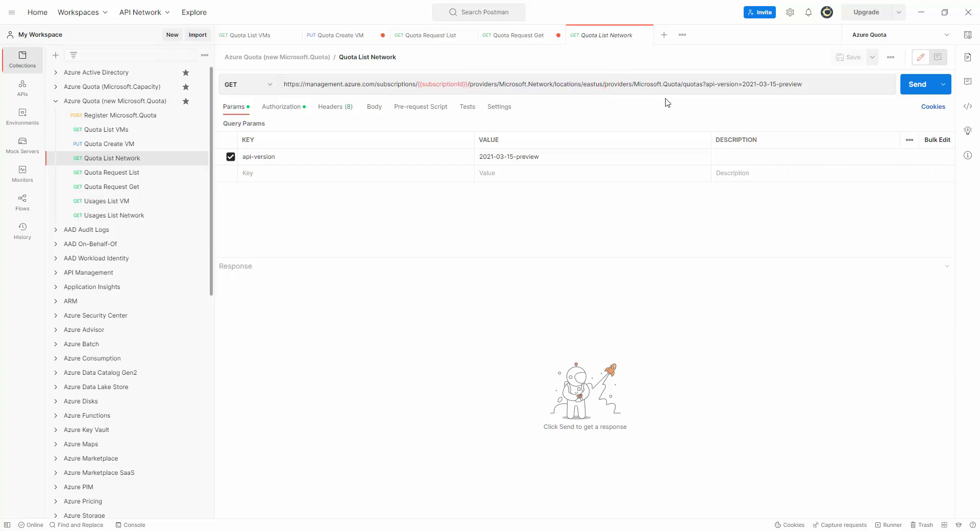
{"action": "left_click", "coordinate": [928, 88]}
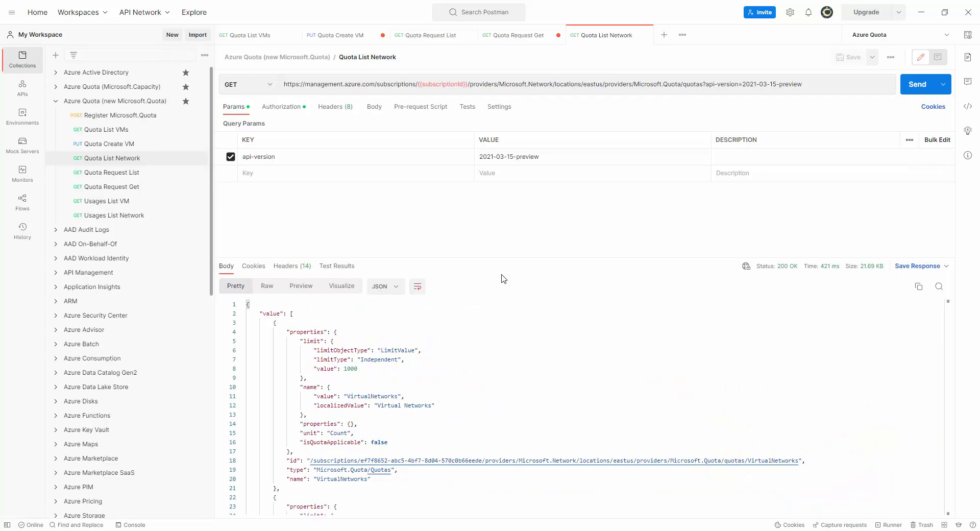
{"action": "left_click_drag", "start_coordinate": [547, 257], "coordinate": [548, 181]}
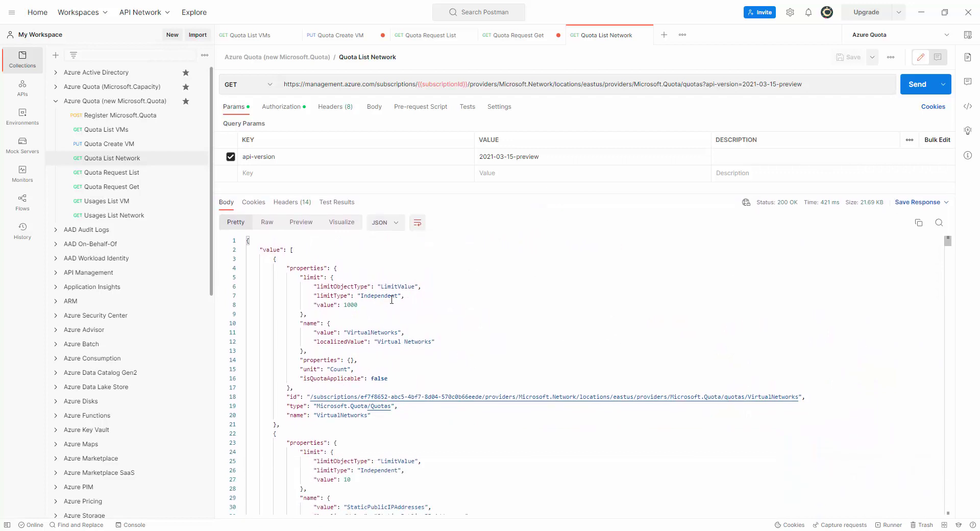
Examine the VirtualNetworks entry's name, limit value and isQuotaApplicable flag, and skim the remaining network quotas.
{"action": "double_click", "coordinate": [379, 332]}
{"action": "double_click", "coordinate": [344, 305]}
{"action": "left_click", "coordinate": [374, 378]}
{"action": "left_click_drag", "start_coordinate": [949, 244], "coordinate": [923, 488]}
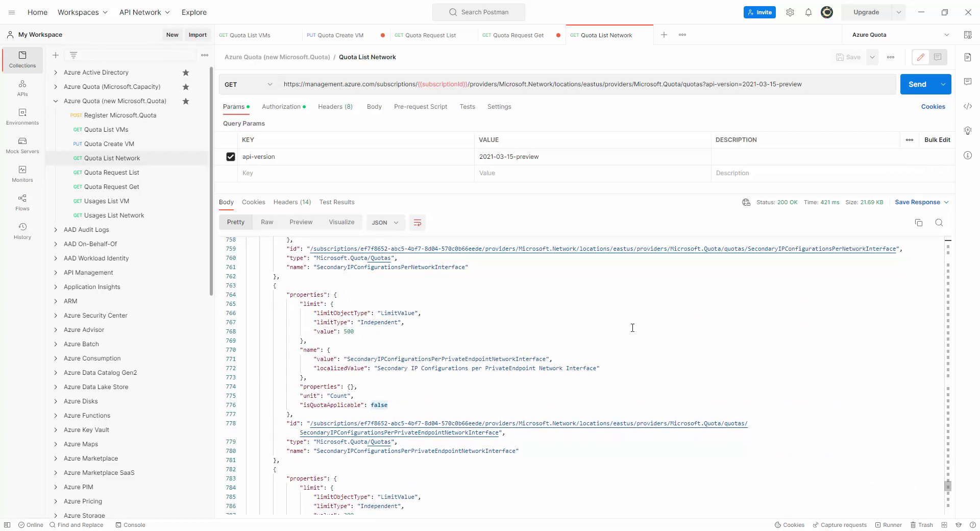
{"action": "scroll", "coordinate": [668, 395], "scroll_direction": "down", "scroll_amount": 4}
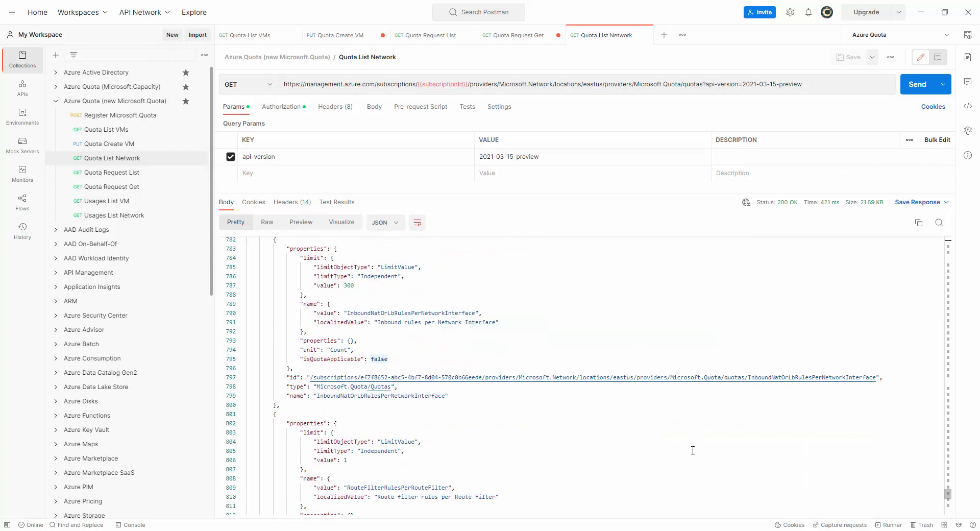
Search the network quota response for PublicIP, go to the StandardSkuPublicIpAddresses entry, and close the search.
{"action": "left_click", "coordinate": [690, 452]}
{"action": "key", "text": "ctrl+f"}
{"action": "type", "text": "PublicIP"}
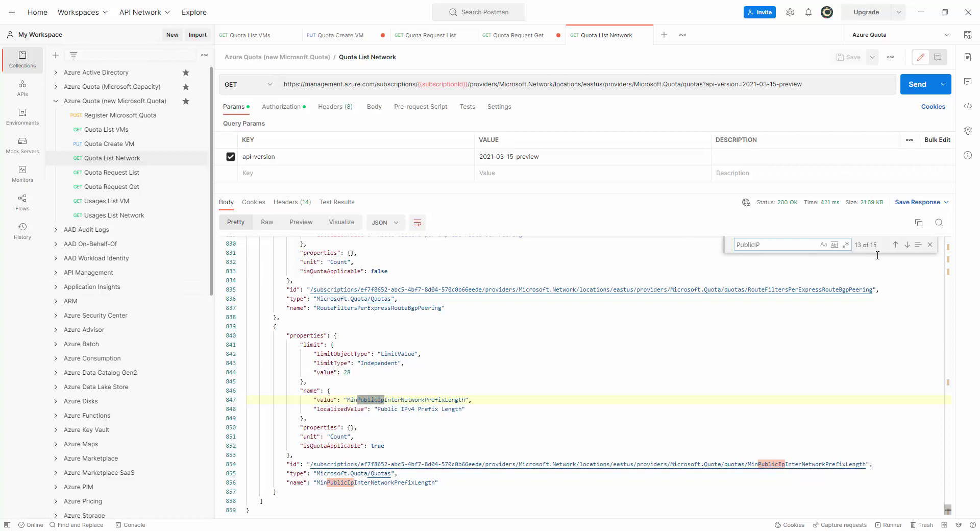
{"action": "left_click", "coordinate": [896, 245]}
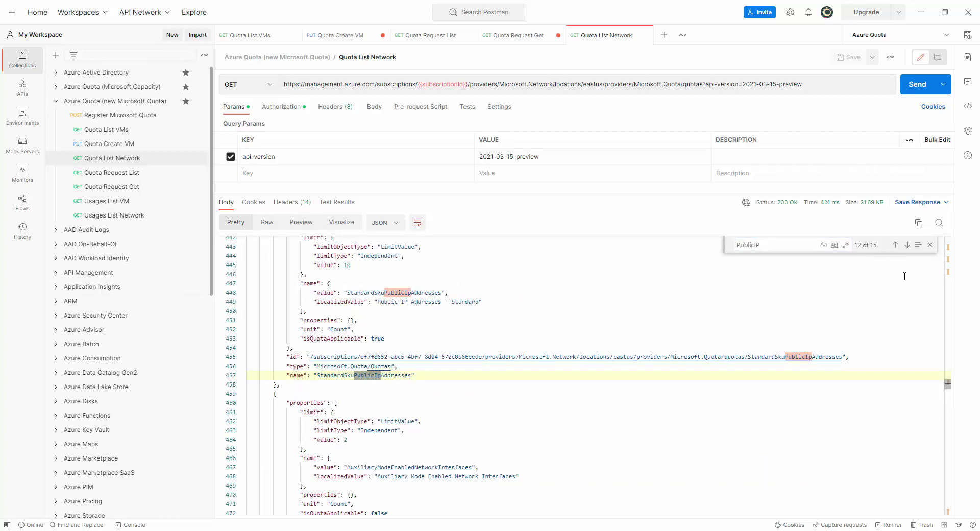
{"action": "left_click", "coordinate": [930, 245]}
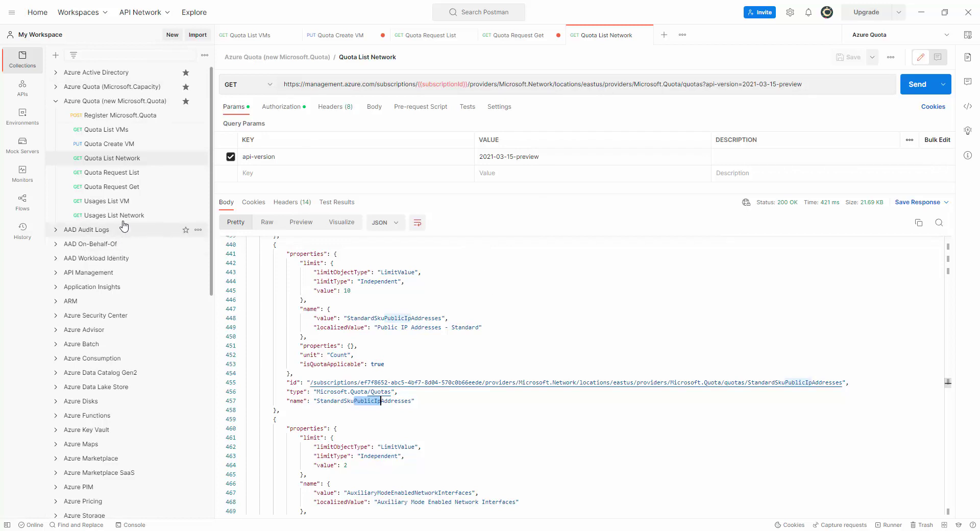
Open Usages List VM, send the standardDv5Family usage request, and highlight the usage value in the response.
{"action": "left_click", "coordinate": [122, 203]}
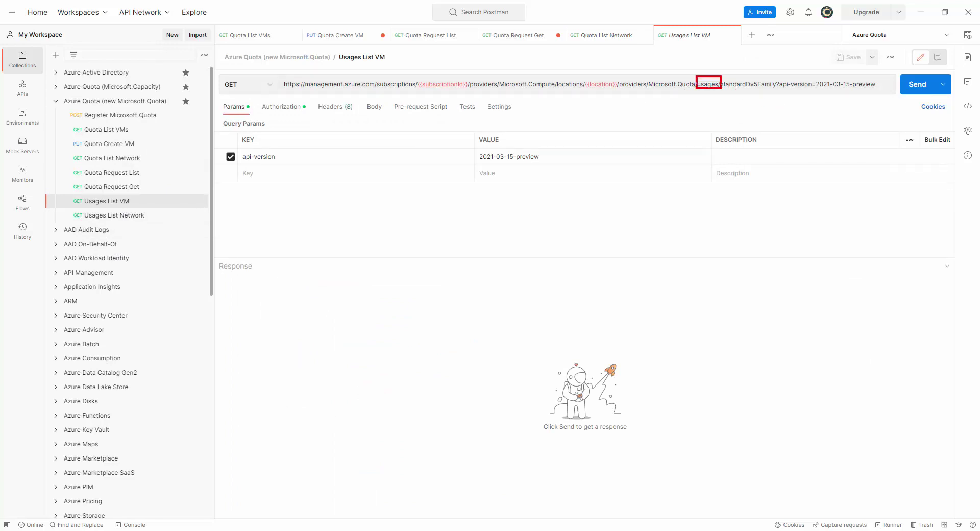
{"action": "left_click", "coordinate": [916, 84]}
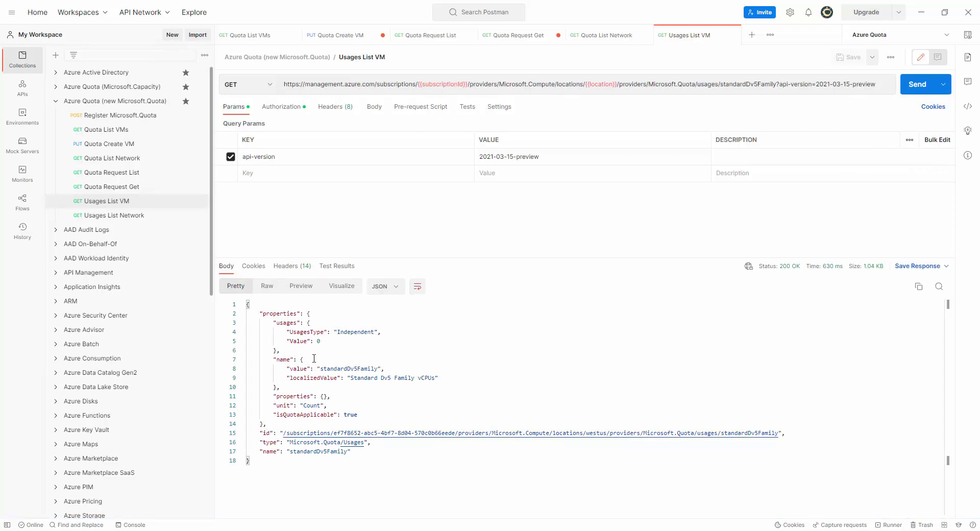
{"action": "double_click", "coordinate": [318, 341]}
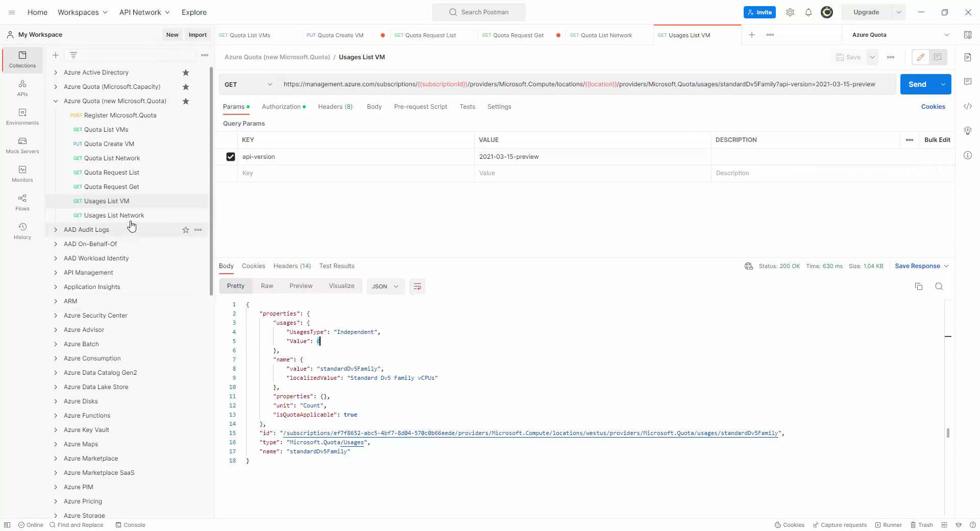
Open Usages List Network, send the Microsoft.Network usages request, and skim the returned entries down to PublicIPAddresses.
{"action": "left_click", "coordinate": [190, 216]}
{"action": "left_click", "coordinate": [917, 93]}
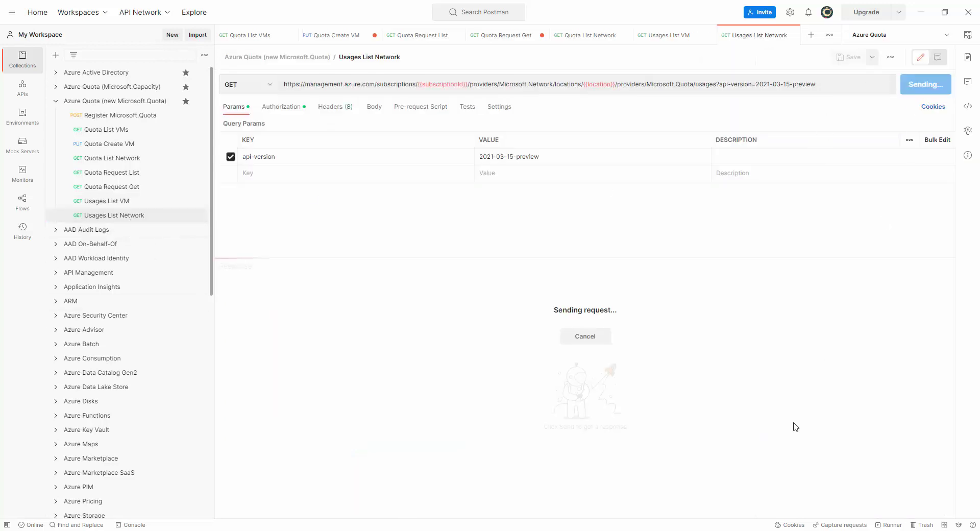
{"action": "scroll", "coordinate": [579, 430], "scroll_direction": "down", "scroll_amount": 2}
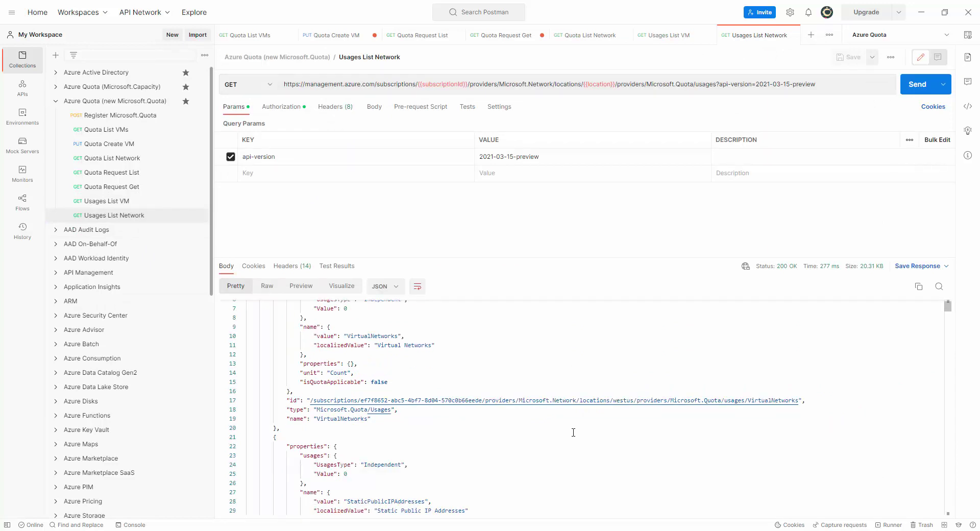
{"action": "scroll", "coordinate": [436, 403], "scroll_direction": "down", "scroll_amount": 6}
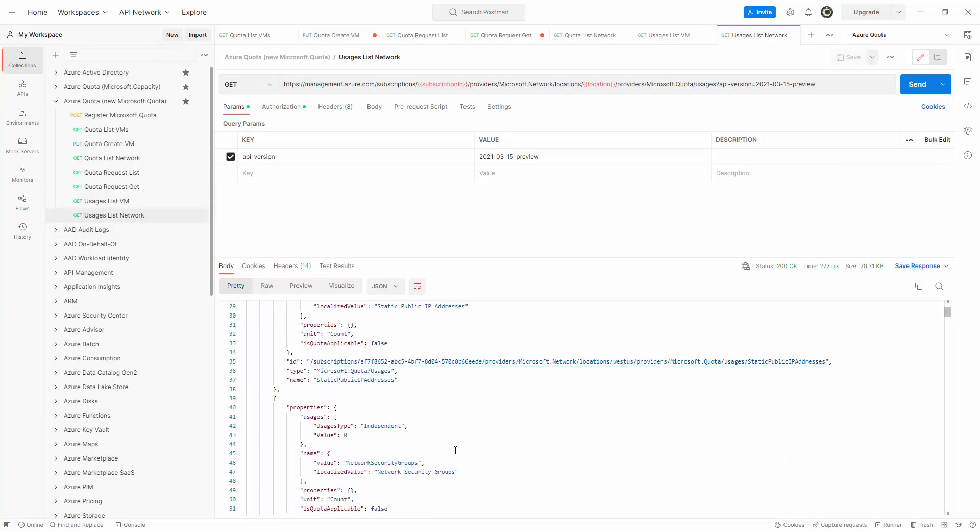
{"action": "scroll", "coordinate": [455, 455], "scroll_direction": "down", "scroll_amount": 2}
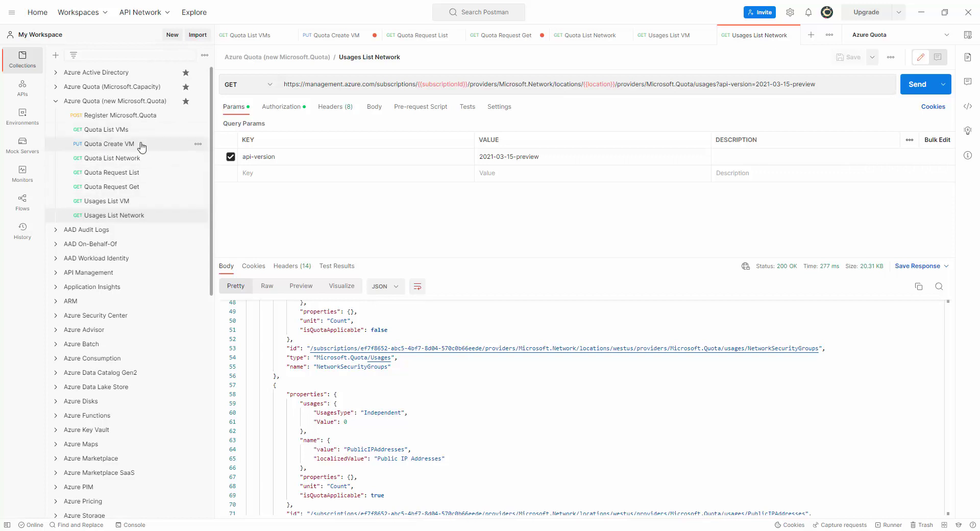
Return to Quota Create VM and send the standardDv5Family quota request with a limit value of 22.
{"action": "mouse_move", "coordinate": [212, 530]}
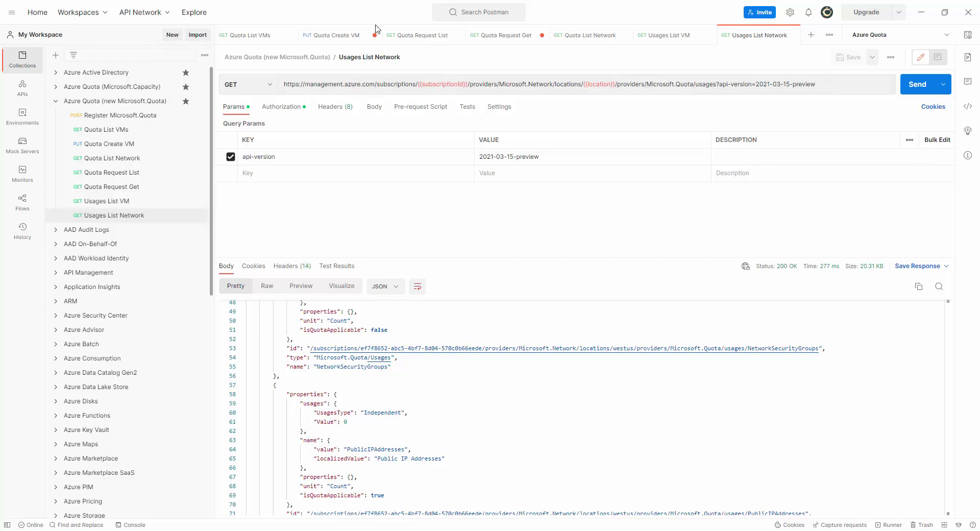
{"action": "left_click", "coordinate": [354, 34]}
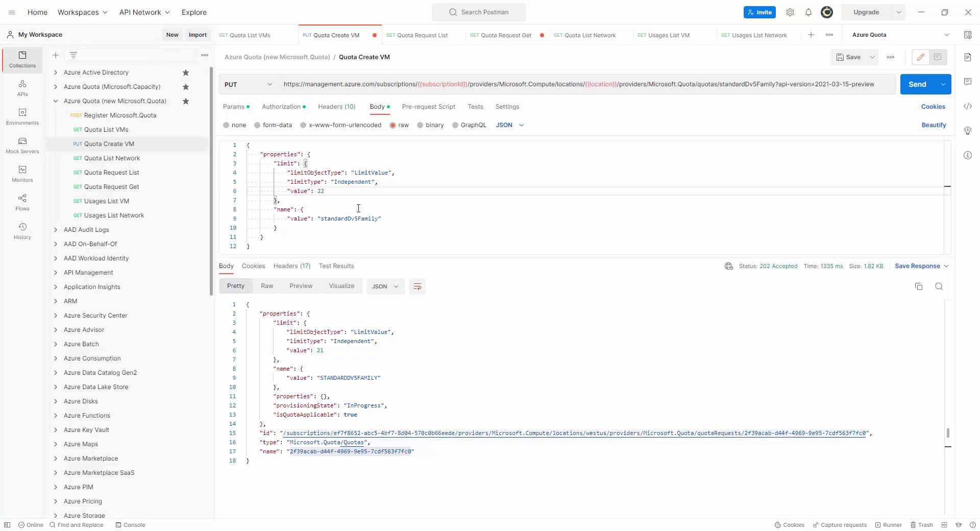
{"action": "left_click", "coordinate": [913, 84]}
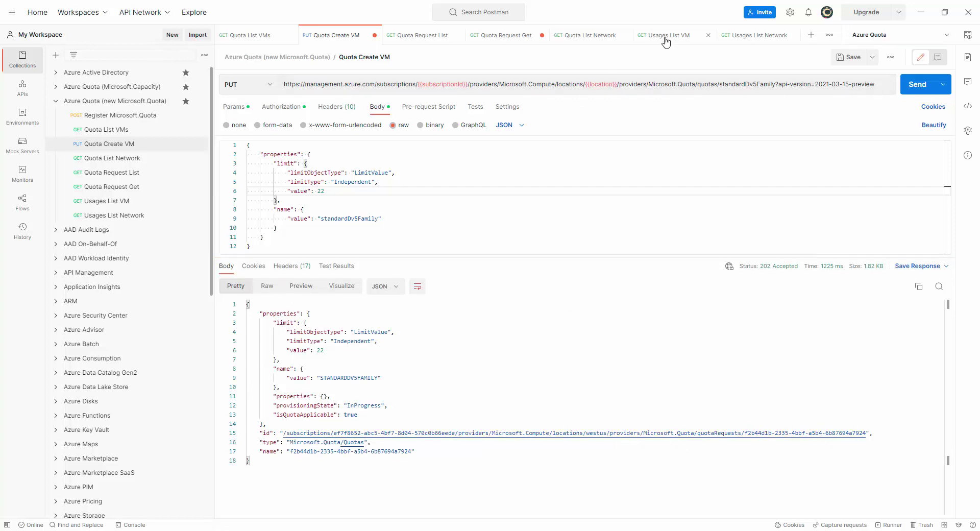
Resend the Quota Request List request and look through the listed quota requests and their provisioning states.
{"action": "left_click", "coordinate": [435, 37]}
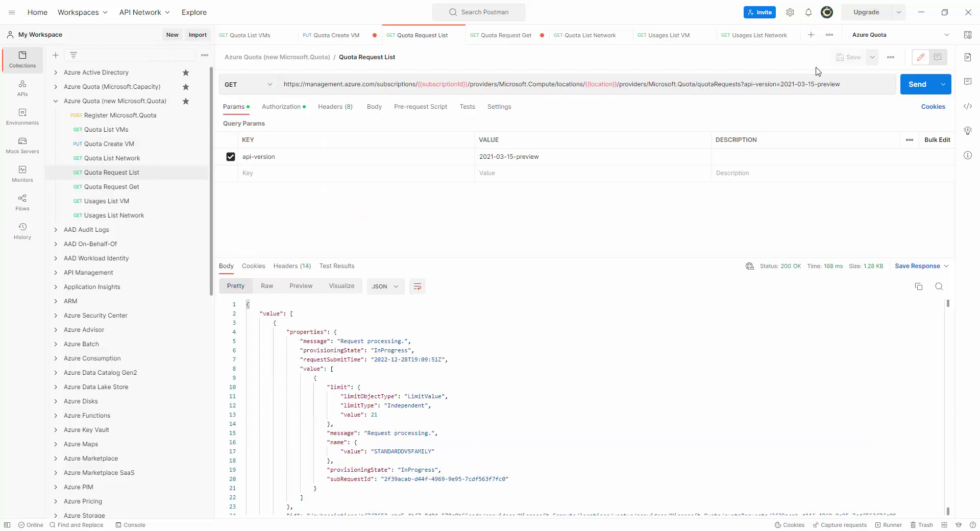
{"action": "left_click", "coordinate": [909, 82]}
{"action": "scroll", "coordinate": [606, 419], "scroll_direction": "down", "scroll_amount": 3}
{"action": "scroll", "coordinate": [606, 419], "scroll_direction": "down", "scroll_amount": 5}
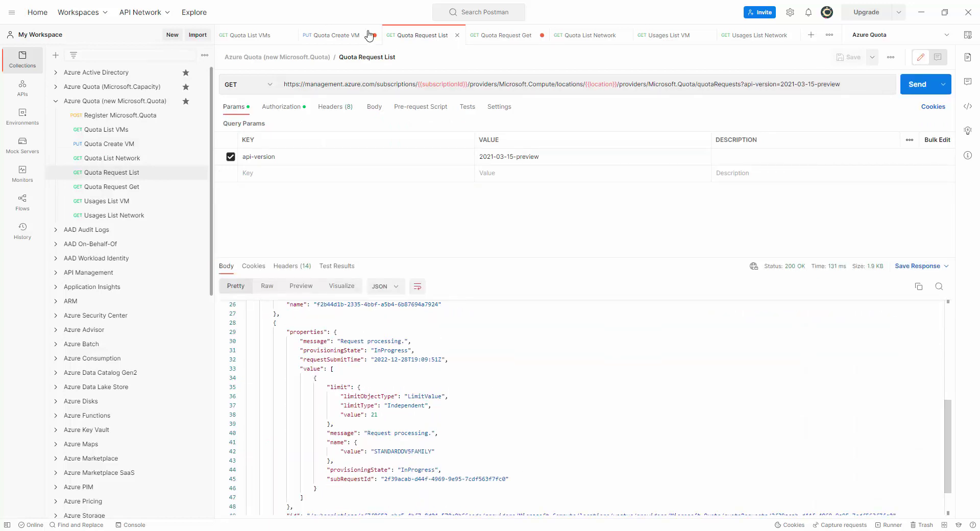
Set the limit value in Quota Create VM to 23, send the request, and examine the response message and headers.
{"action": "left_click", "coordinate": [324, 36]}
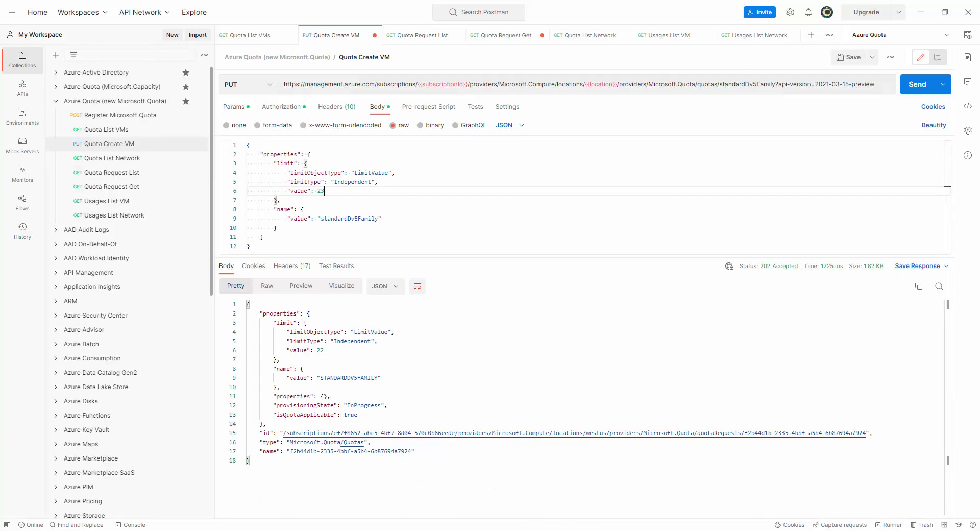
{"action": "left_click", "coordinate": [919, 84]}
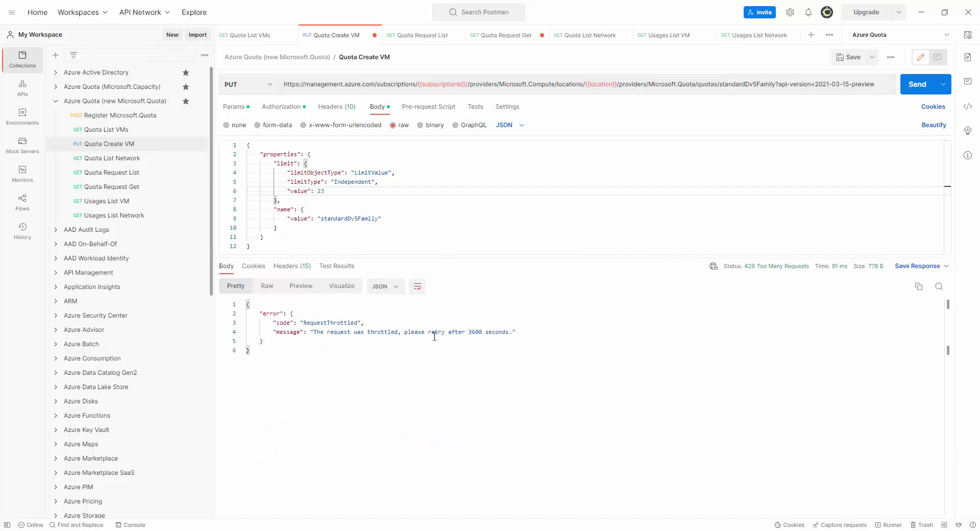
{"action": "double_click", "coordinate": [473, 333]}
{"action": "left_click", "coordinate": [304, 271]}
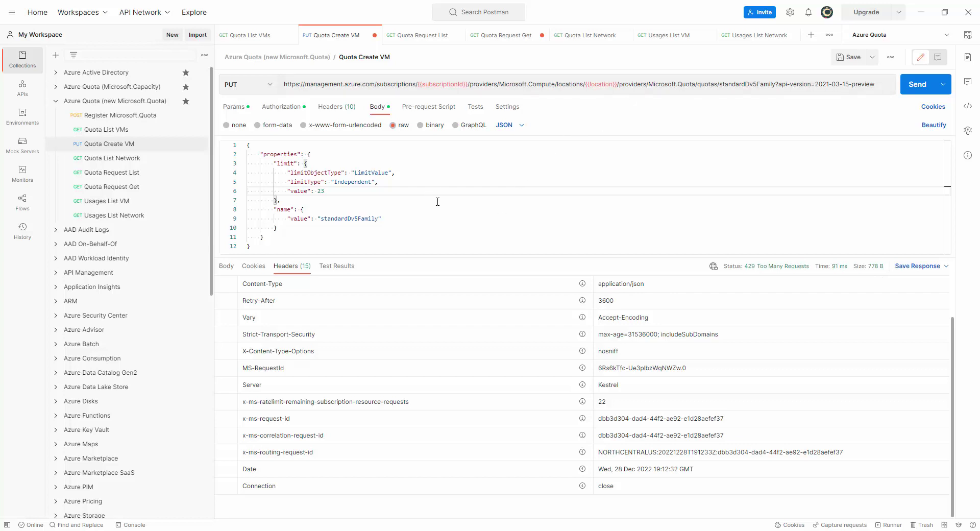
Switch to the Quota REST API documentation in the browser and open the Azure Quota Service API overview.
{"action": "key", "text": "alt+Tab"}
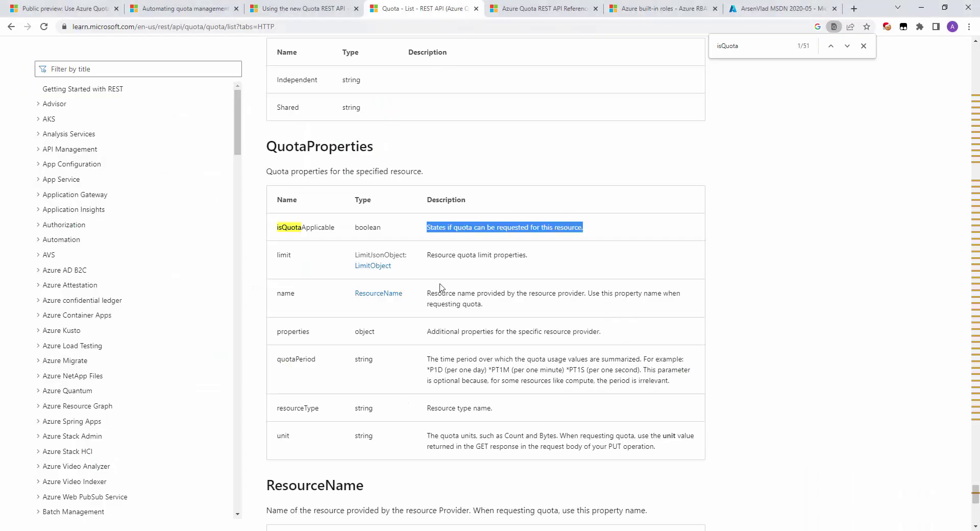
{"action": "scroll", "coordinate": [123, 184], "scroll_direction": "up", "scroll_amount": 4}
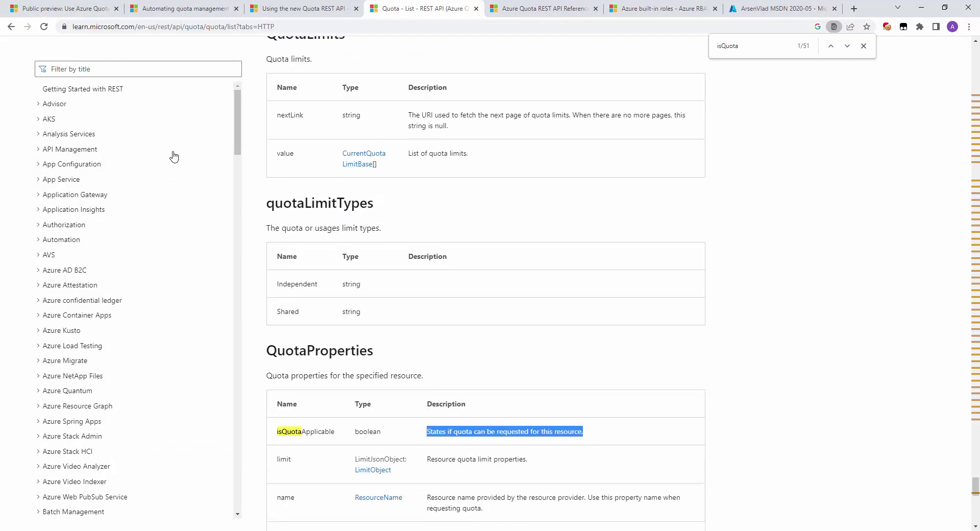
{"action": "left_click", "coordinate": [314, 11]}
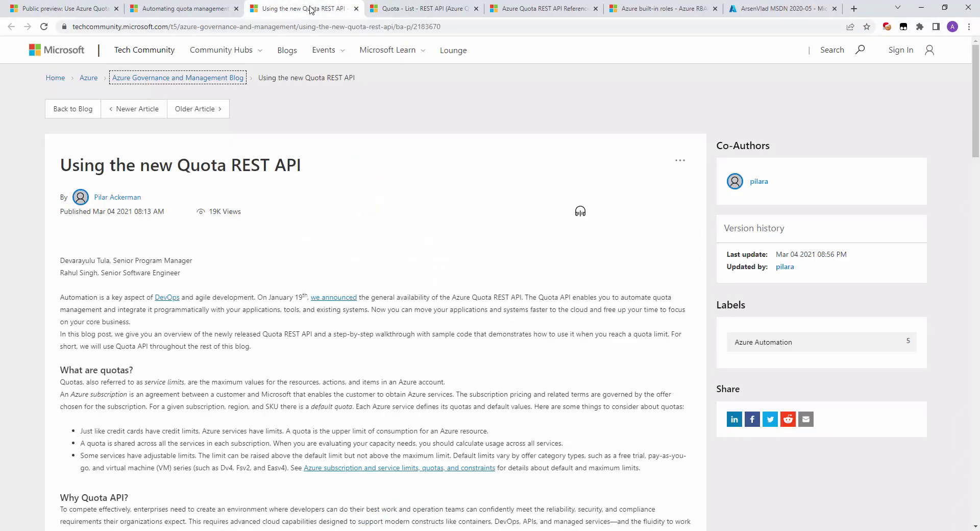
{"action": "left_click", "coordinate": [435, 10]}
{"action": "scroll", "coordinate": [230, 169], "scroll_direction": "up", "scroll_amount": 6}
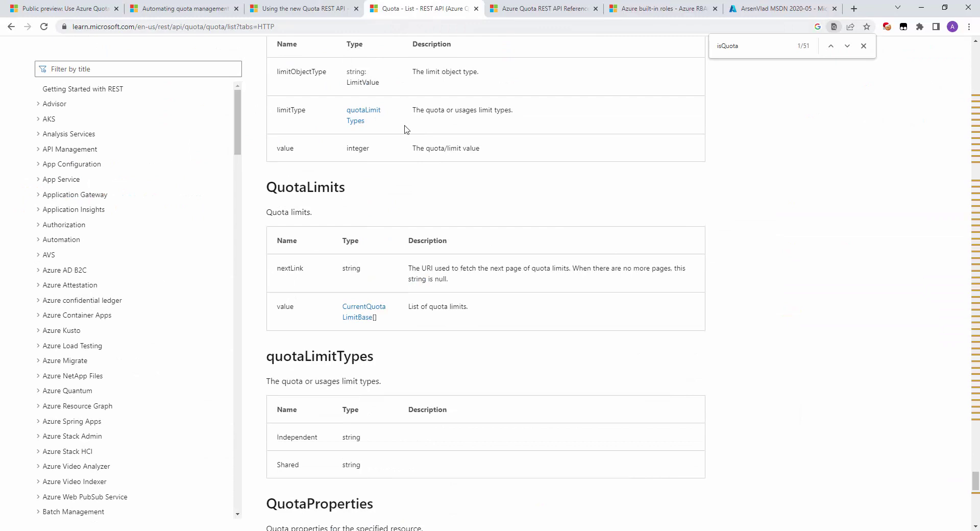
{"action": "scroll", "coordinate": [428, 176], "scroll_direction": "up", "scroll_amount": 10}
{"action": "triple_click", "coordinate": [248, 153]}
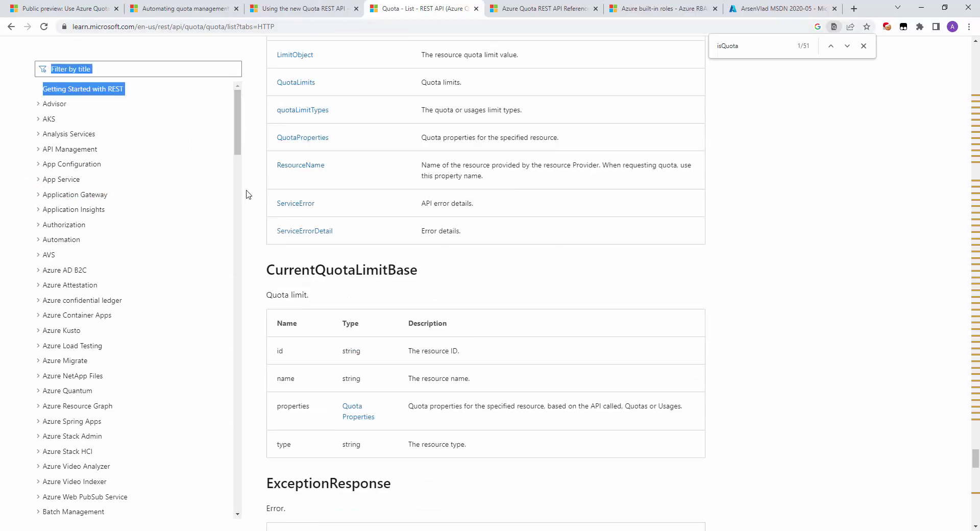
{"action": "left_click_drag", "start_coordinate": [237, 142], "coordinate": [228, 451]}
{"action": "scroll", "coordinate": [149, 345], "scroll_direction": "up", "scroll_amount": 1}
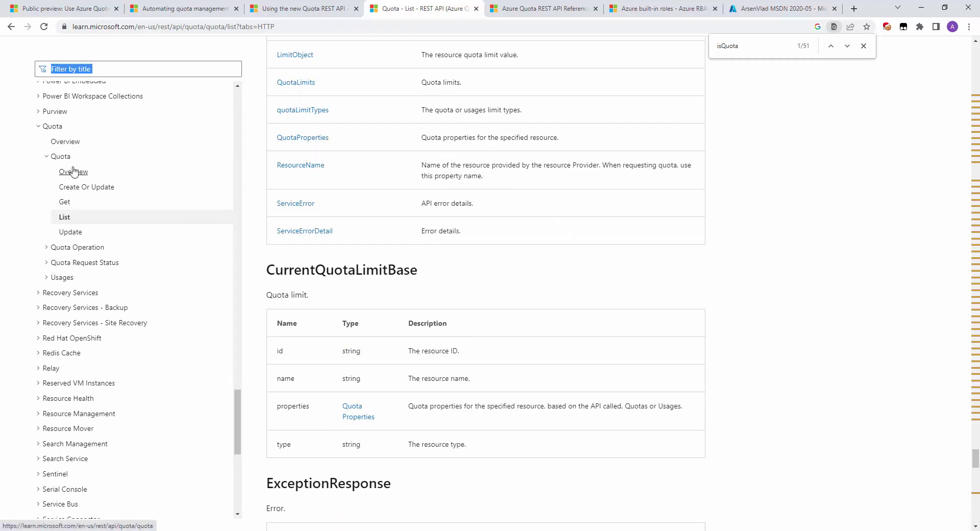
{"action": "left_click", "coordinate": [70, 146]}
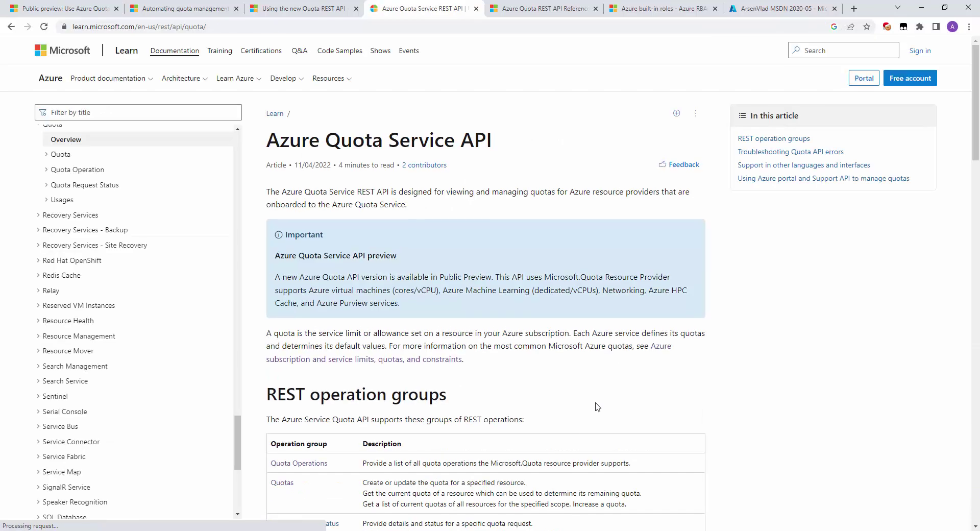
Find the Throttling section of the overview article and highlight its explanation of throttled API calls.
{"action": "scroll", "coordinate": [597, 409], "scroll_direction": "down", "scroll_amount": 3}
{"action": "scroll", "coordinate": [604, 428], "scroll_direction": "down", "scroll_amount": 9}
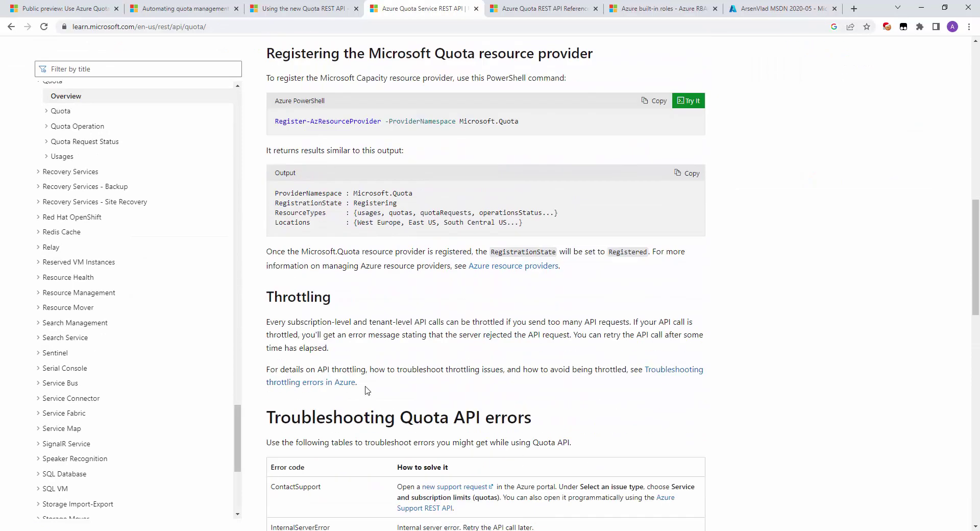
{"action": "left_click_drag", "start_coordinate": [269, 323], "coordinate": [517, 334]}
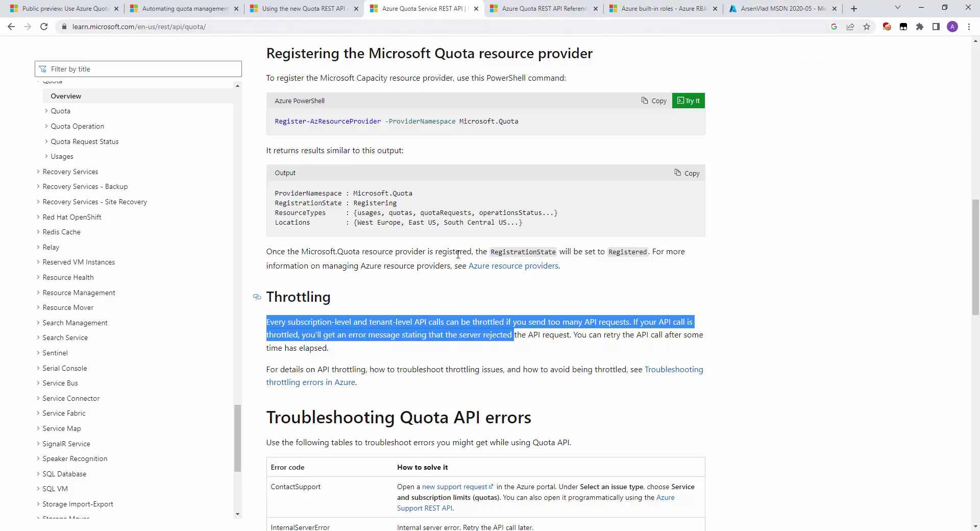
Switch back to Postman, try standardDv4Family in the Quota Create VM URL, check the response body, and resend.
{"action": "key", "text": "alt+Tab"}
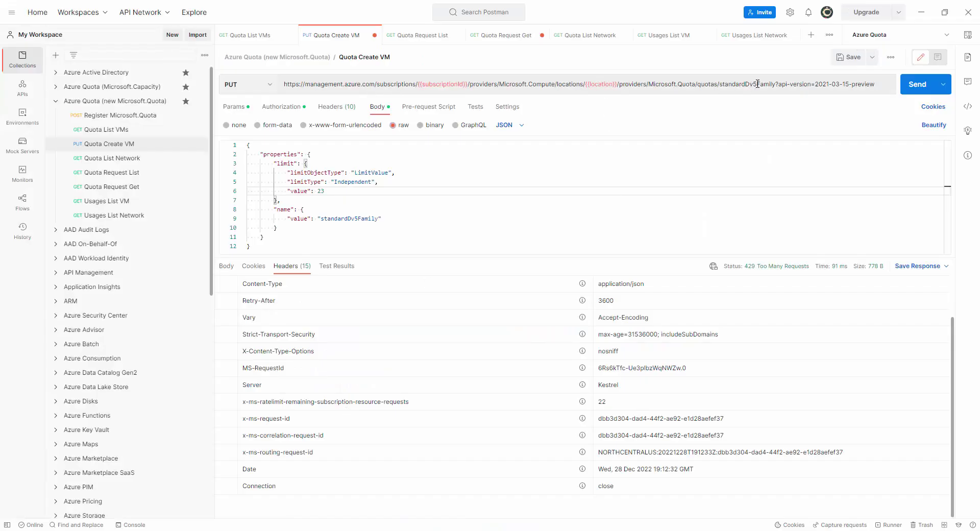
{"action": "key", "text": "BackSpace"}
{"action": "type", "text": "4"}
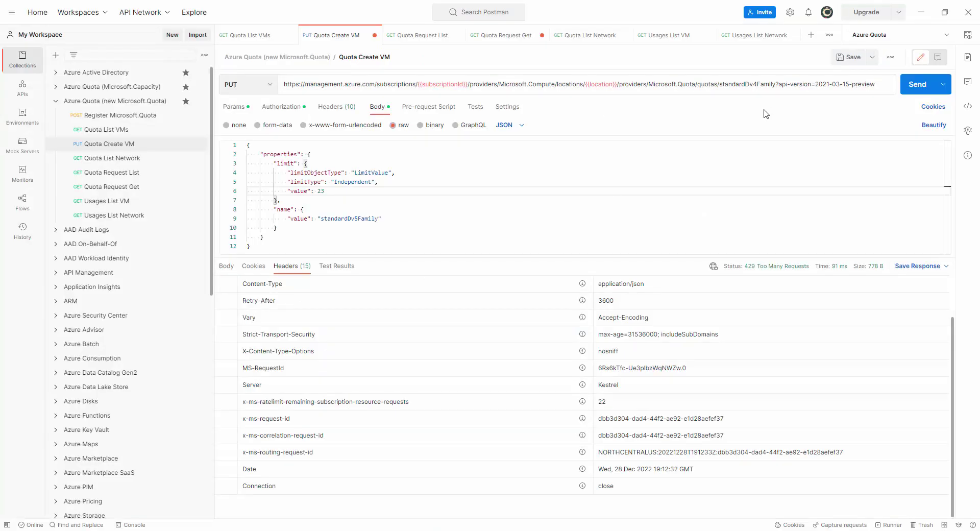
{"action": "left_click", "coordinate": [917, 85]}
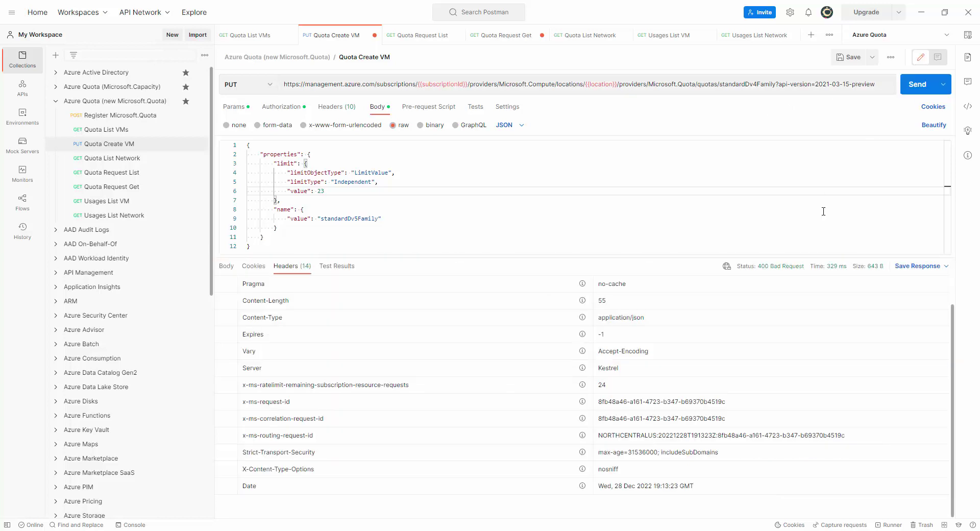
{"action": "left_click", "coordinate": [225, 266]}
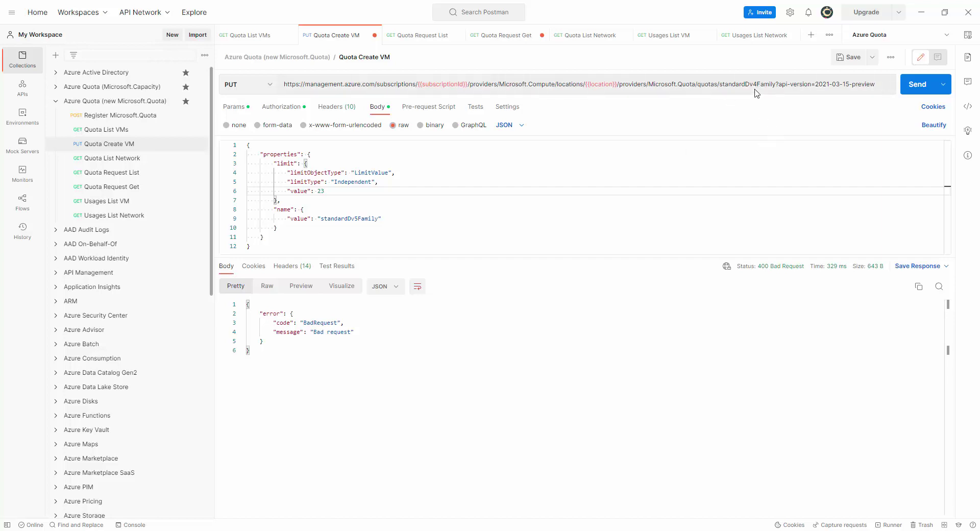
{"action": "left_click", "coordinate": [917, 88]}
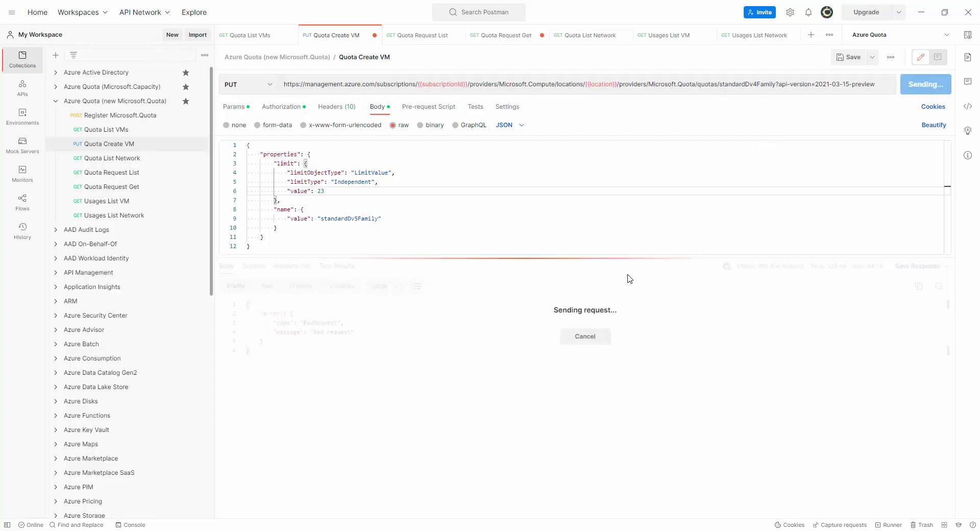
Change the name value in the request body to standardDv4Family and try sending the quota request again.
{"action": "left_click", "coordinate": [357, 218]}
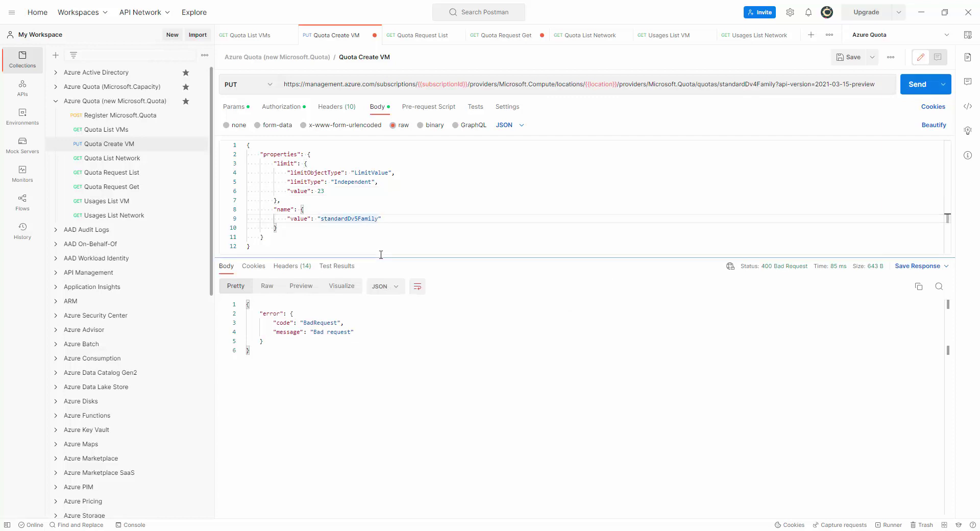
{"action": "key", "text": "BackSpace"}
{"action": "type", "text": "4"}
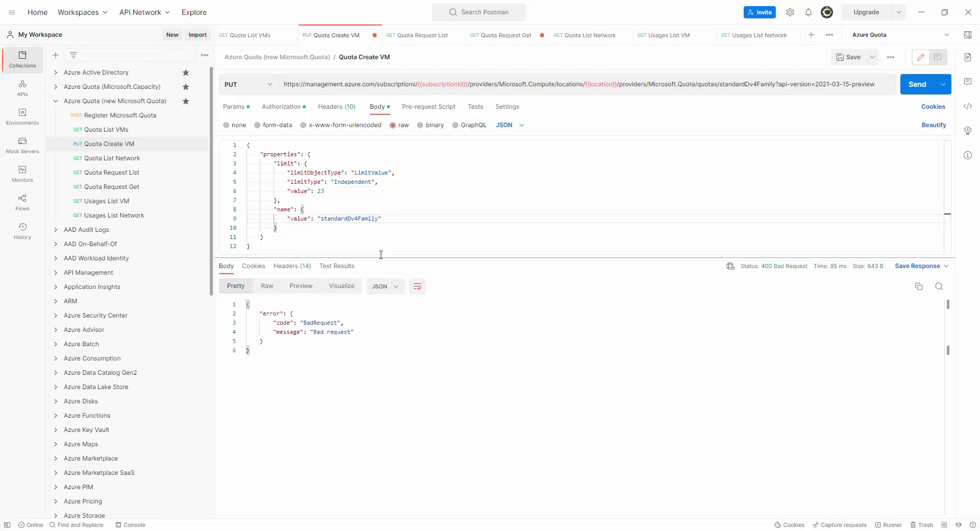
{"action": "left_click", "coordinate": [914, 85]}
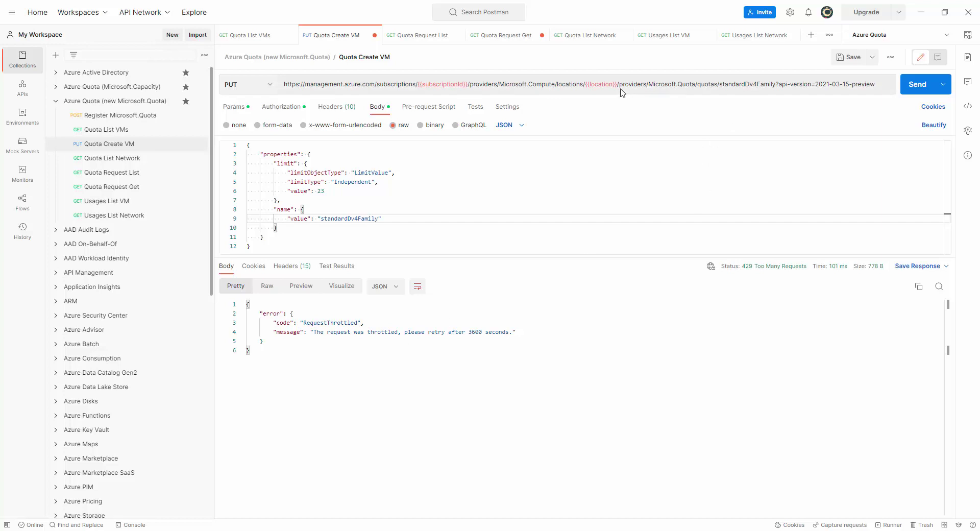
Change the VM family to standardDv3Family in both the URL and the request body, and send the quota request.
{"action": "left_click", "coordinate": [758, 84]}
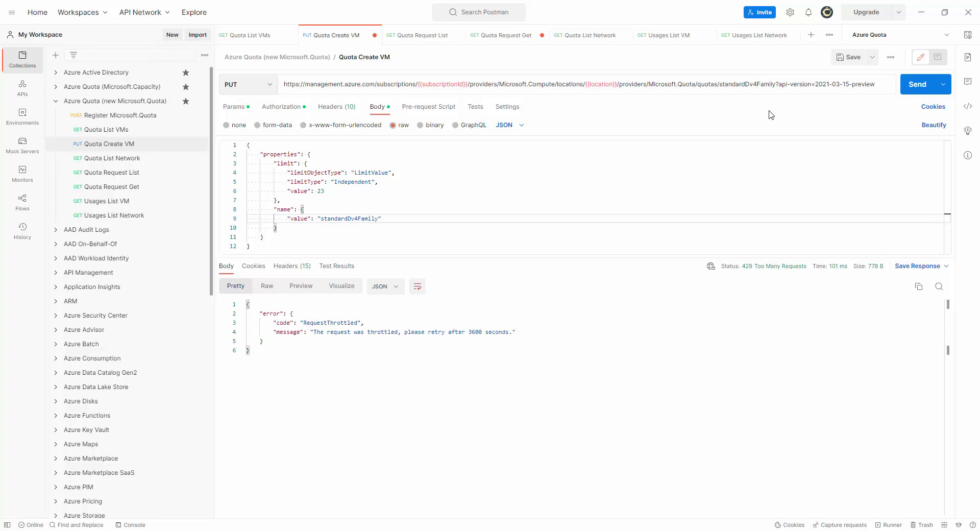
{"action": "left_click", "coordinate": [360, 218]}
{"action": "key", "text": "BackSpace"}
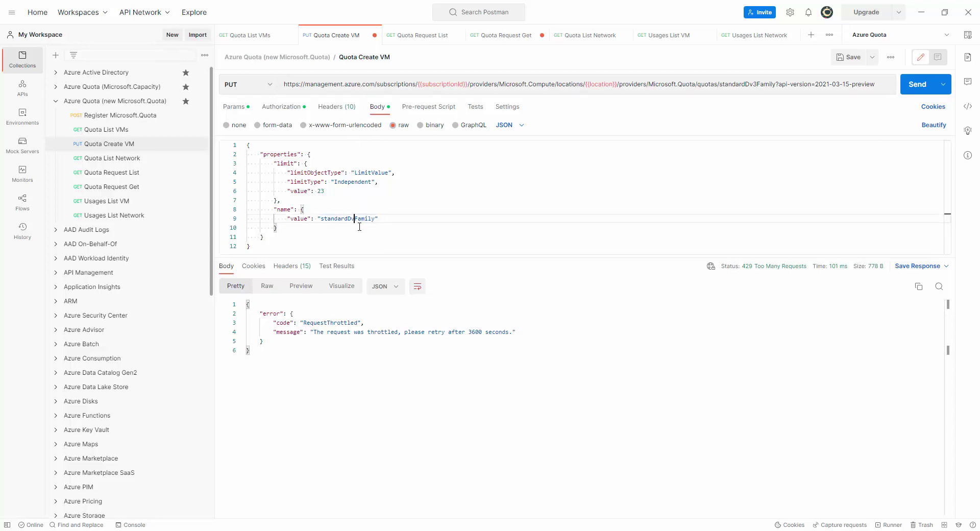
{"action": "type", "text": "3"}
{"action": "left_click", "coordinate": [914, 84]}
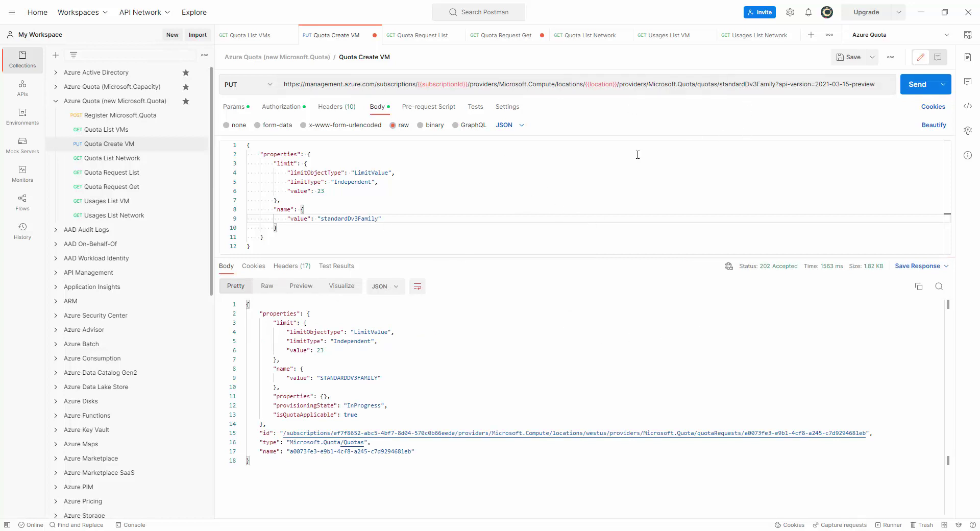
Test throttling by resending the standardDv3Family quota request, first with the {{location}} variable and again with the URL location replaced by eastus2.
{"action": "left_click", "coordinate": [924, 88]}
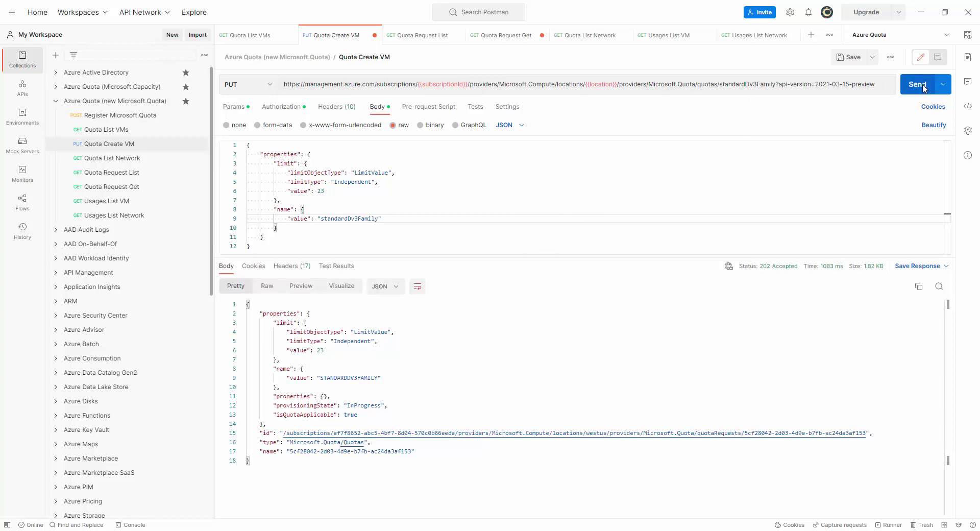
{"action": "left_click", "coordinate": [924, 88]}
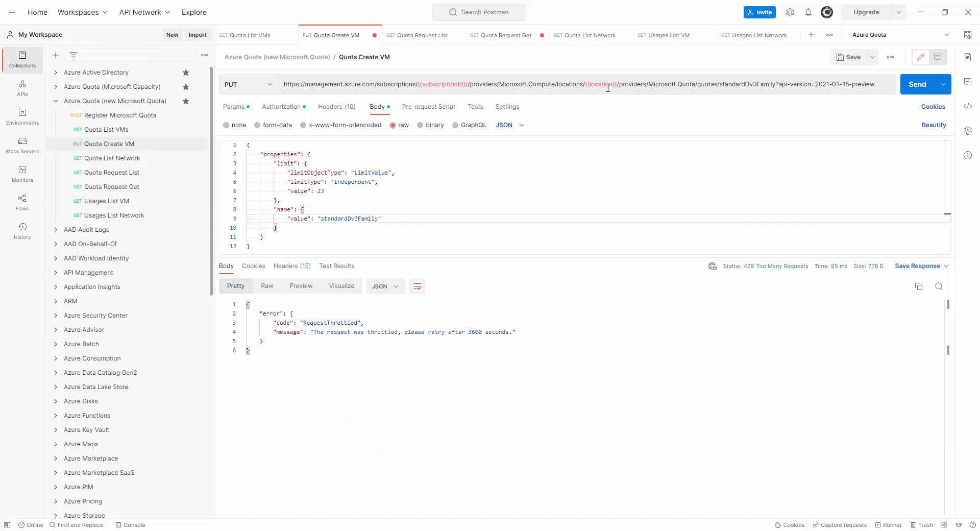
{"action": "mouse_move", "coordinate": [607, 84]}
{"action": "left_click_drag", "start_coordinate": [587, 84], "coordinate": [617, 84]}
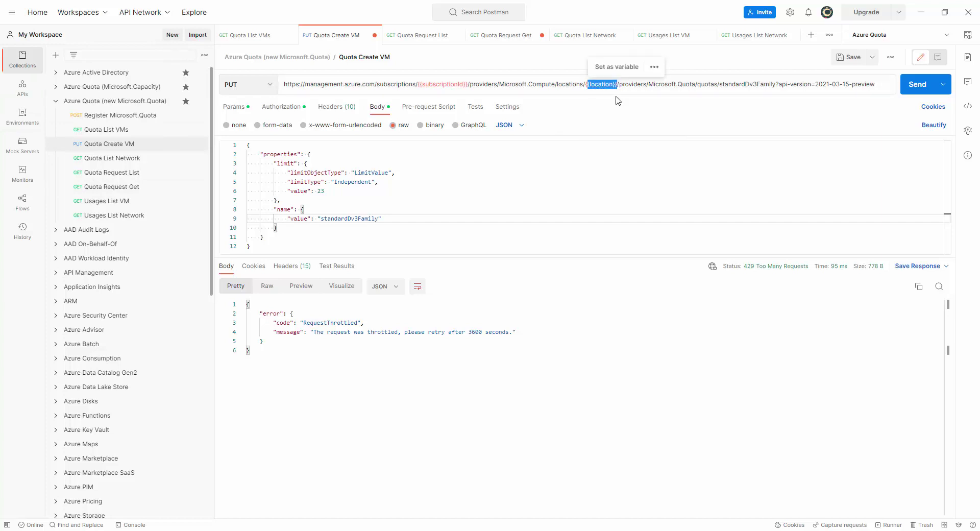
{"action": "type", "text": "eas"}
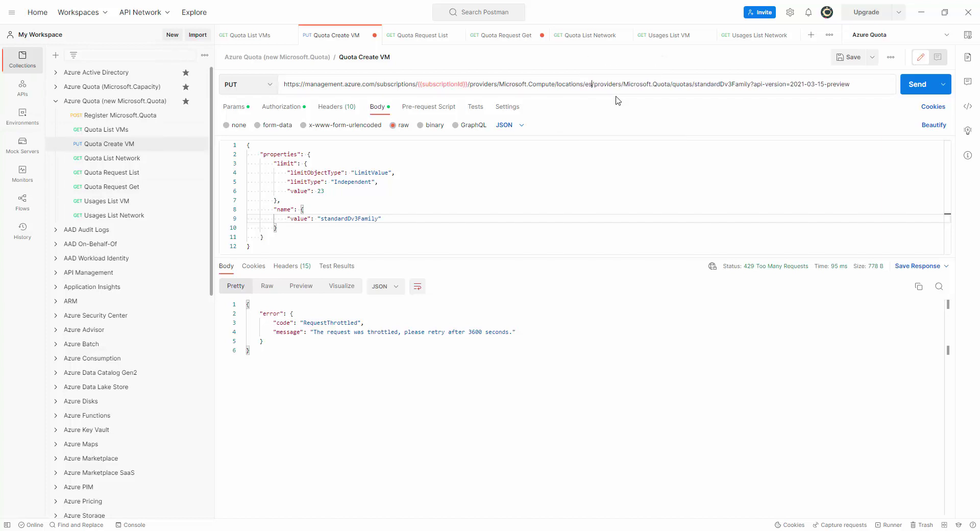
{"action": "type", "text": "tus2"}
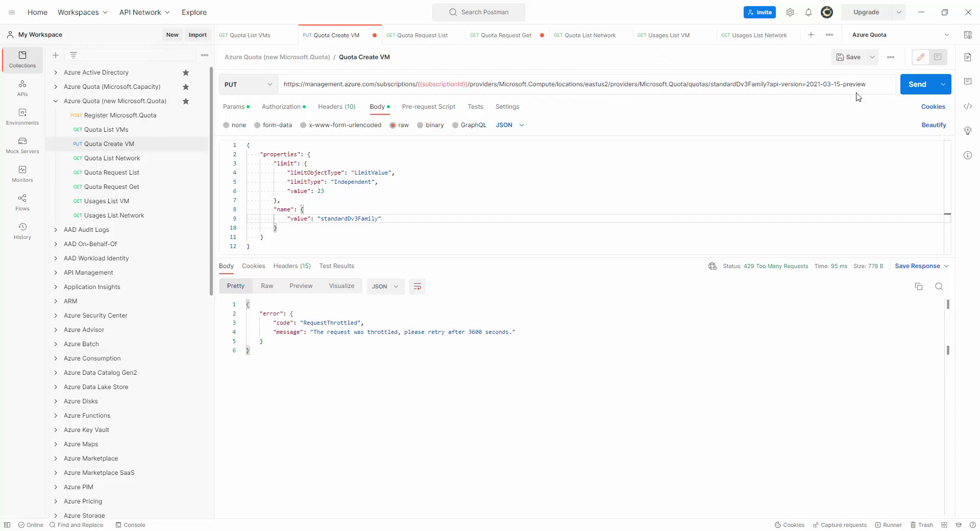
{"action": "left_click", "coordinate": [914, 88]}
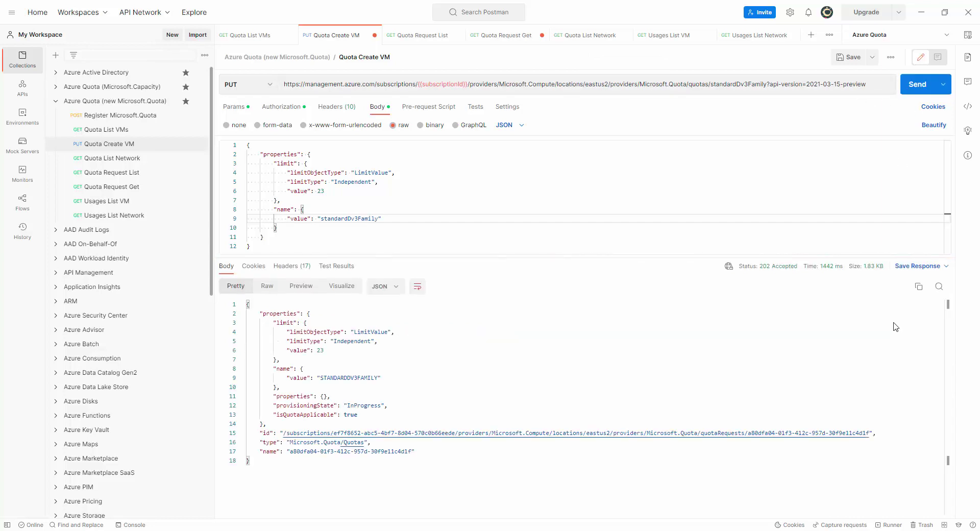
{"action": "left_click", "coordinate": [932, 88]}
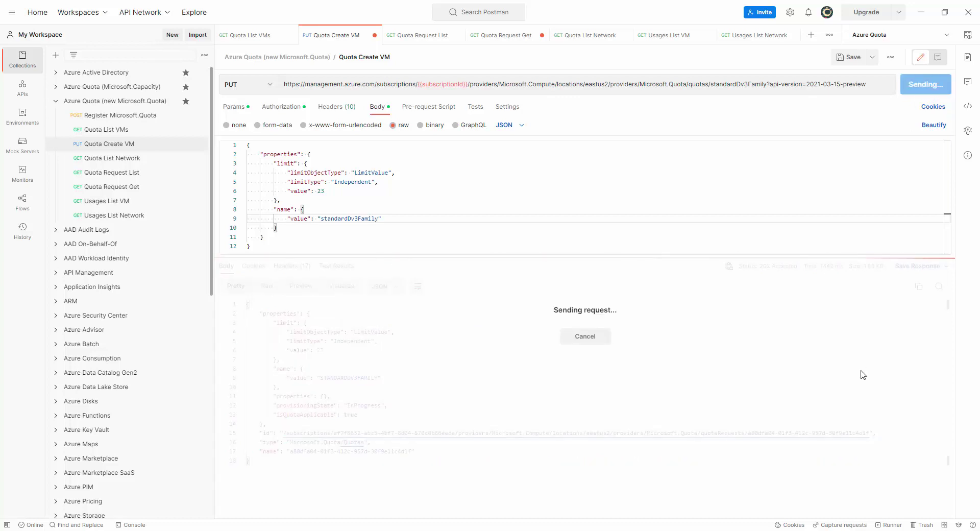
{"action": "left_click", "coordinate": [918, 91]}
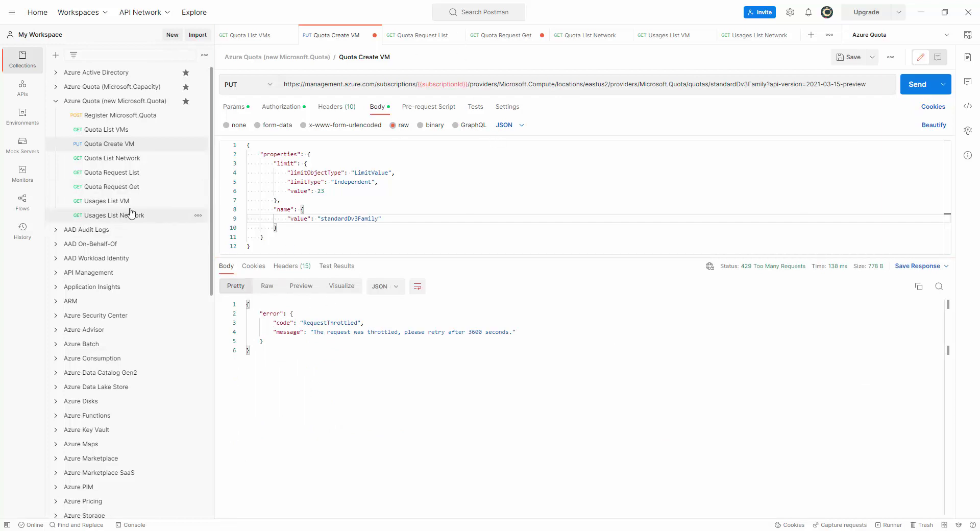
Expand both Azure Quota collections, open the Microsoft.Capacity Quota List request, and highlight the provider path in its URL.
{"action": "left_click", "coordinate": [56, 102]}
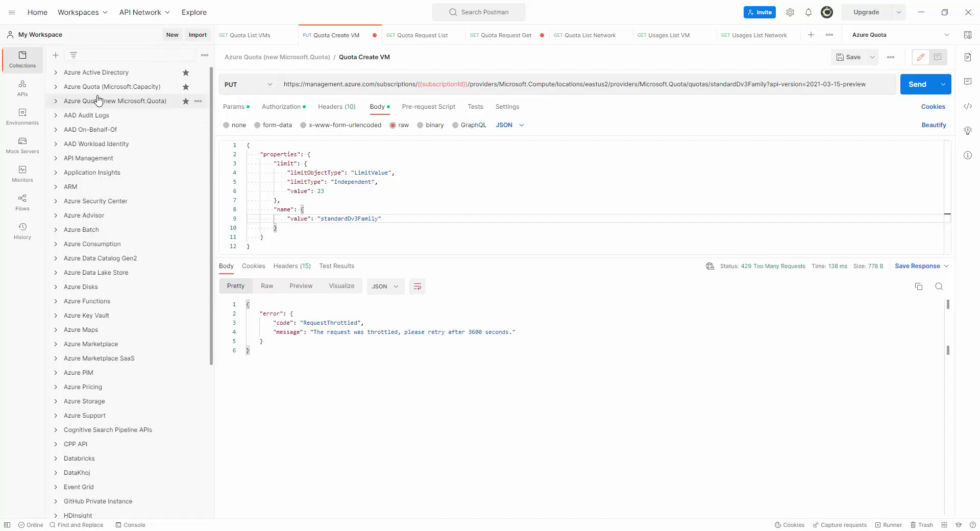
{"action": "left_click", "coordinate": [128, 88]}
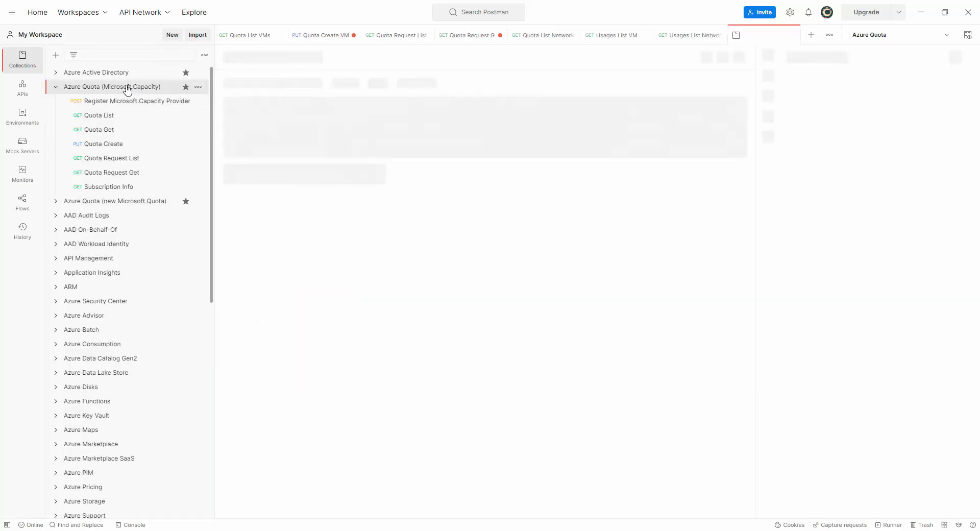
{"action": "left_click", "coordinate": [145, 205]}
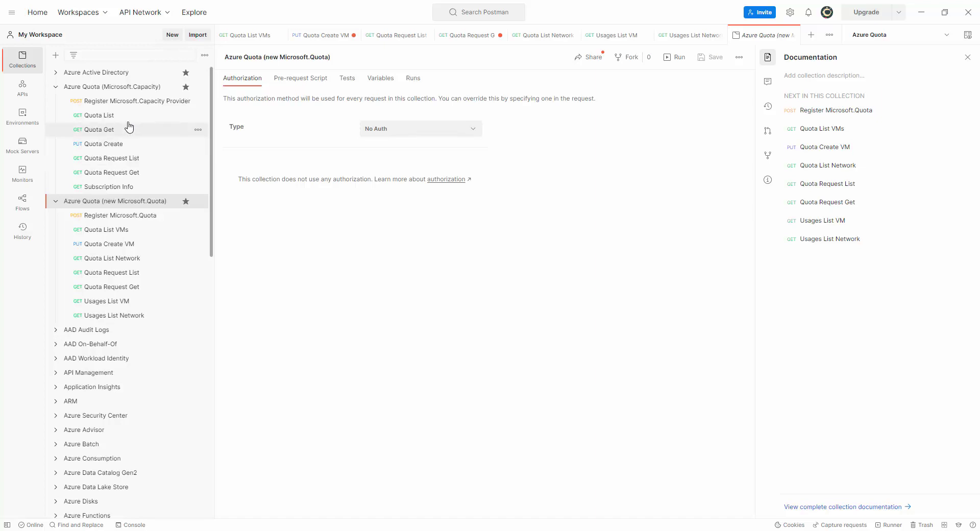
{"action": "left_click", "coordinate": [109, 116]}
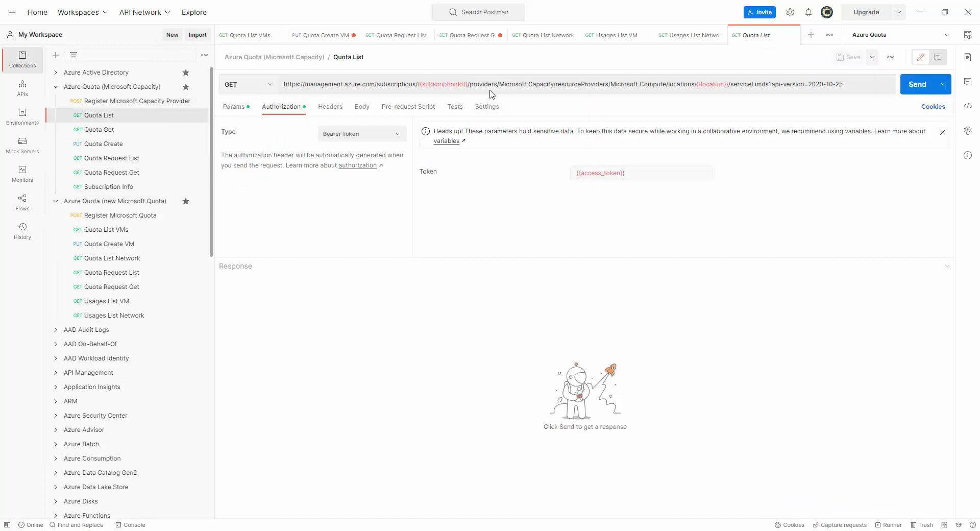
{"action": "left_click_drag", "start_coordinate": [472, 84], "coordinate": [604, 84]}
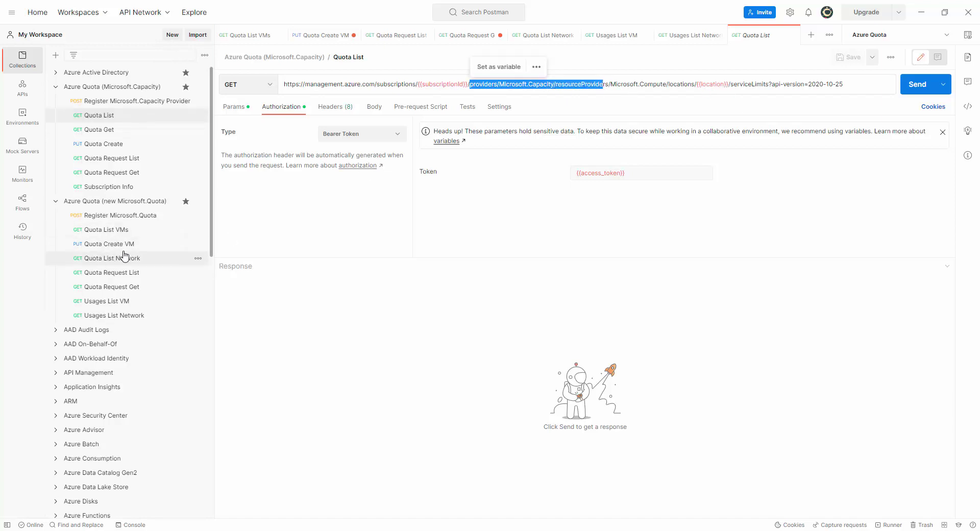
Open the Quota List VMs request of the Microsoft.Quota collection and highlight the Microsoft.Compute provider and location path in its URL.
{"action": "left_click", "coordinate": [125, 234]}
{"action": "left_click", "coordinate": [125, 230]}
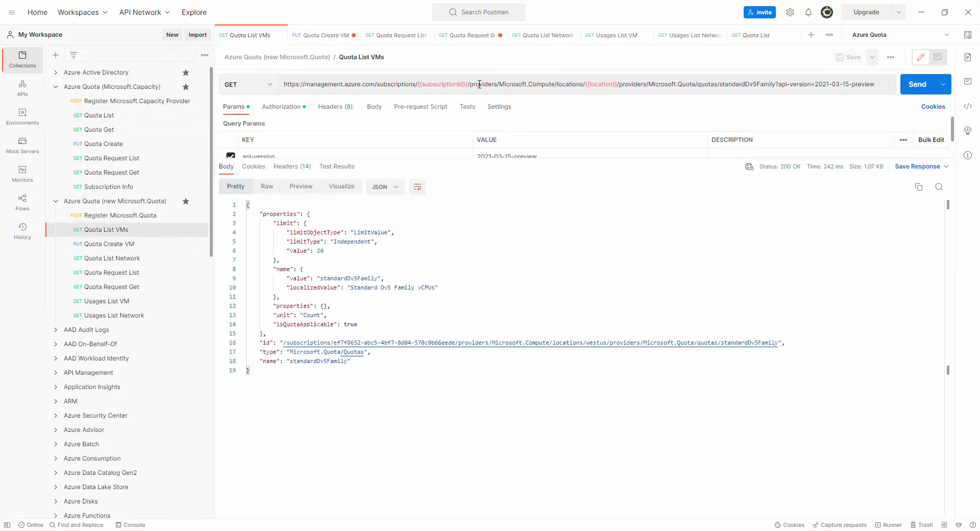
{"action": "left_click_drag", "start_coordinate": [471, 84], "coordinate": [616, 84]}
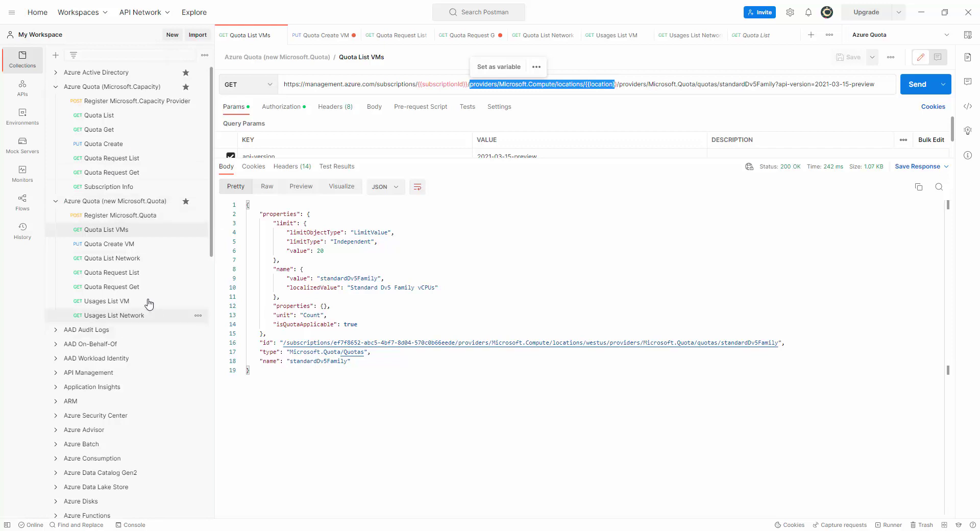
Send the Microsoft.Quota collection's Quota Request List request and enlarge the response area to review the submitted quota requests.
{"action": "left_click", "coordinate": [139, 274]}
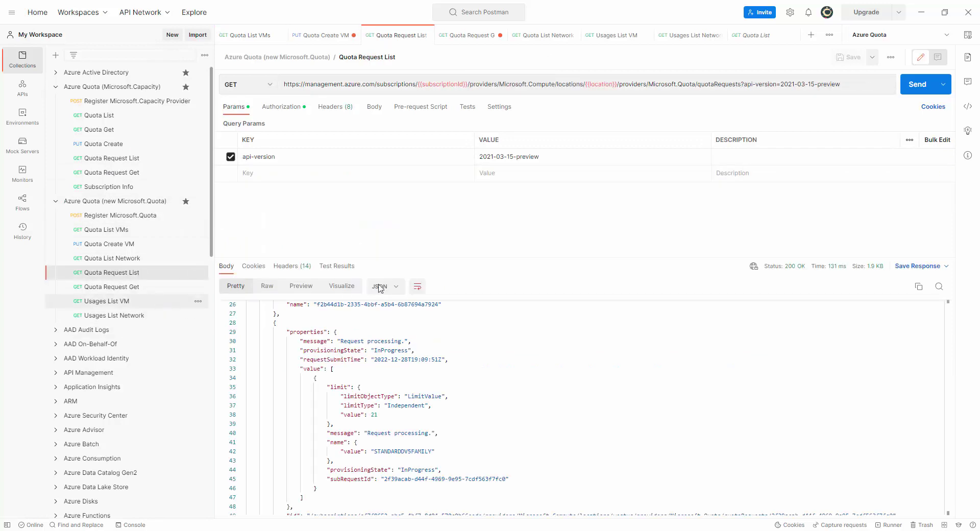
{"action": "left_click", "coordinate": [918, 84]}
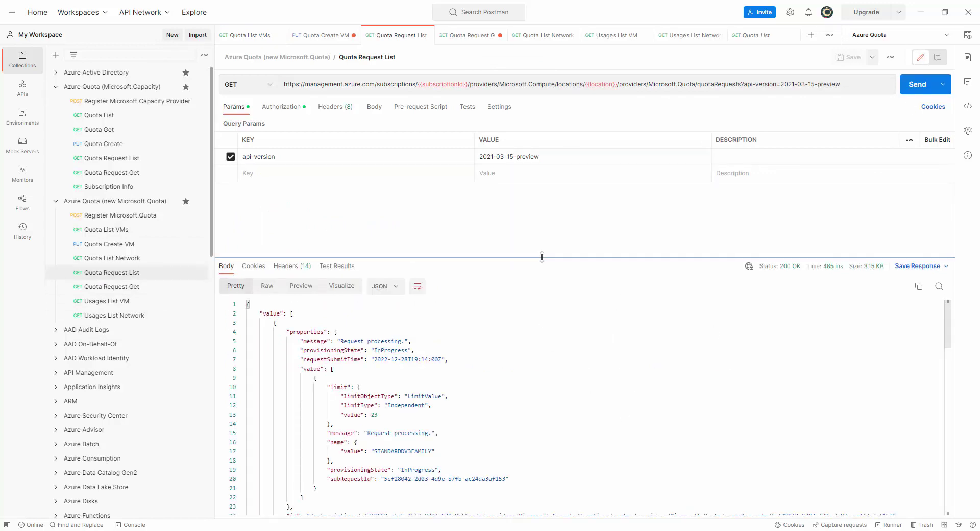
{"action": "left_click_drag", "start_coordinate": [542, 259], "coordinate": [547, 213]}
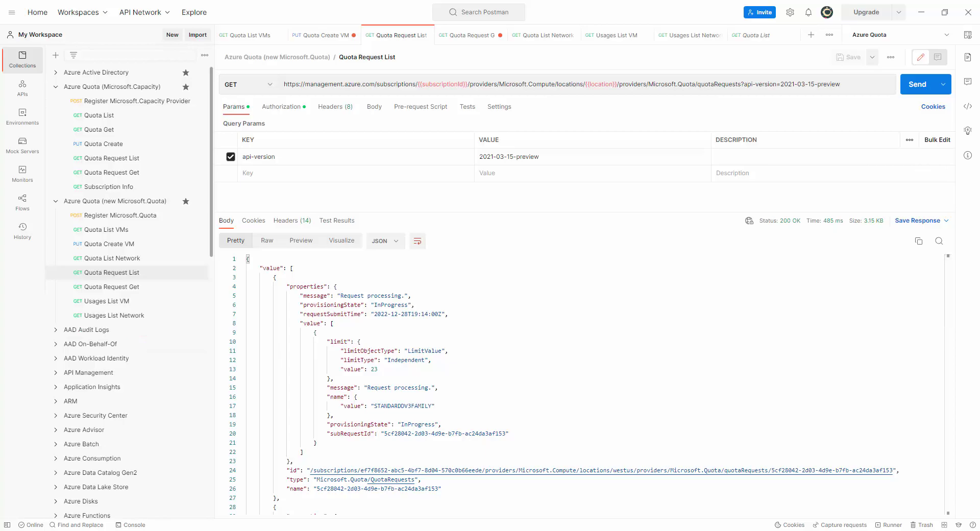
Switch to the browser and show the Azure update announcing the public preview of the Azure Quota REST APIs.
{"action": "key", "text": "alt+Tab"}
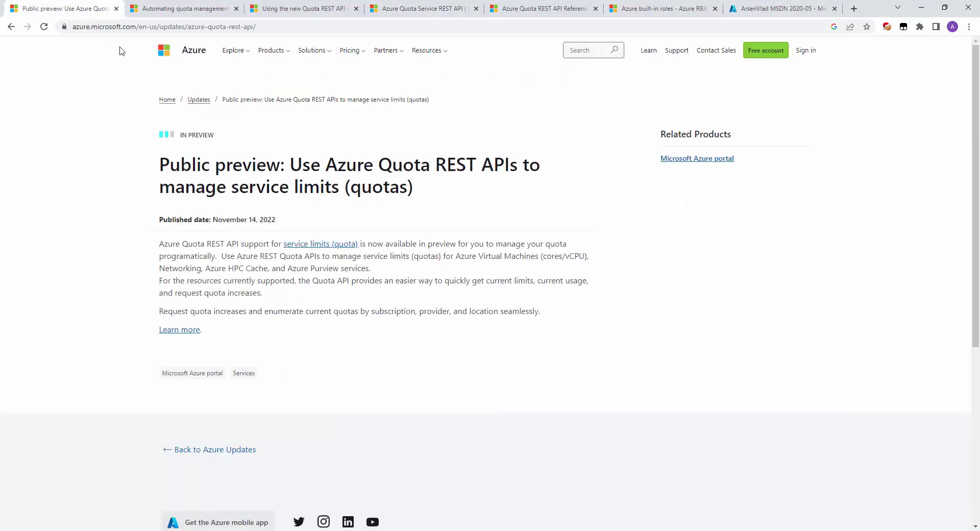
{"action": "left_click", "coordinate": [80, 8]}
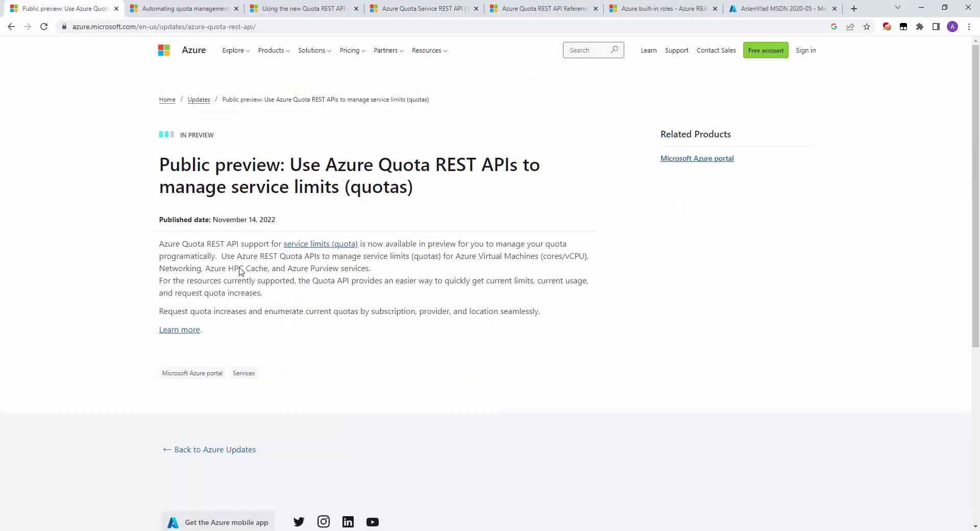